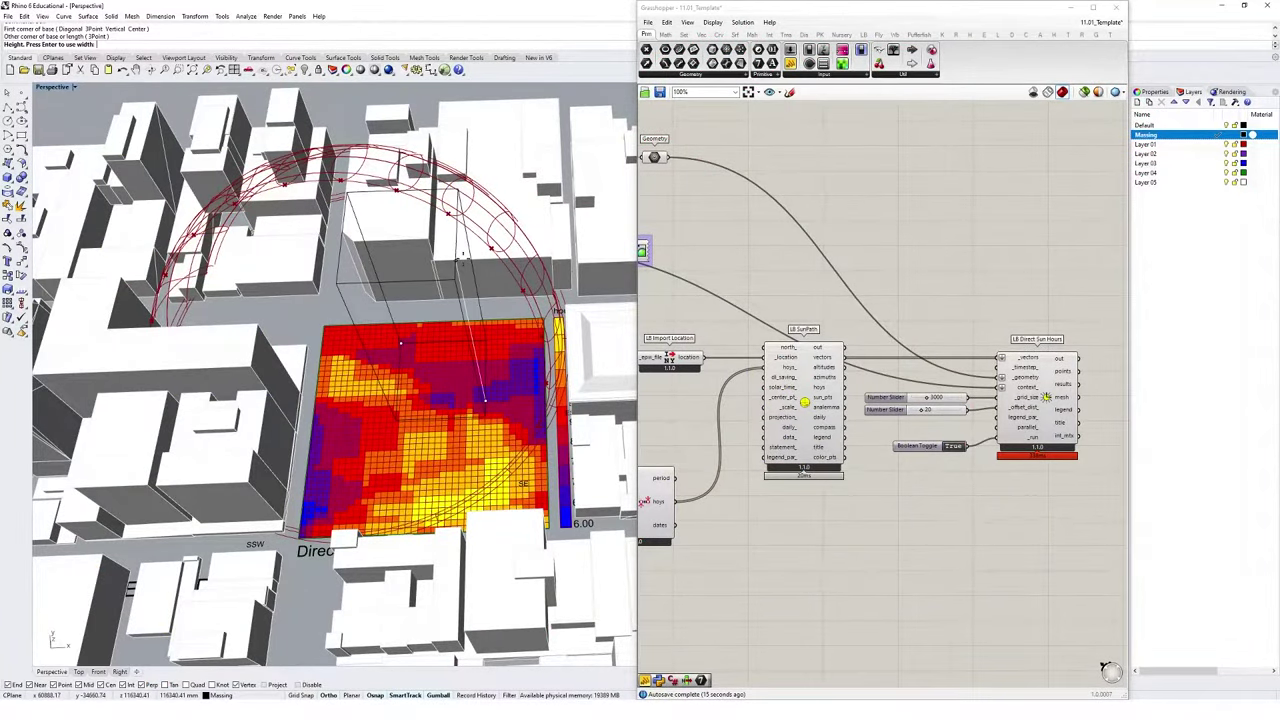
Give the new box on the analysed site its height and reshape the tower by moving one of its edges
click(462, 259)
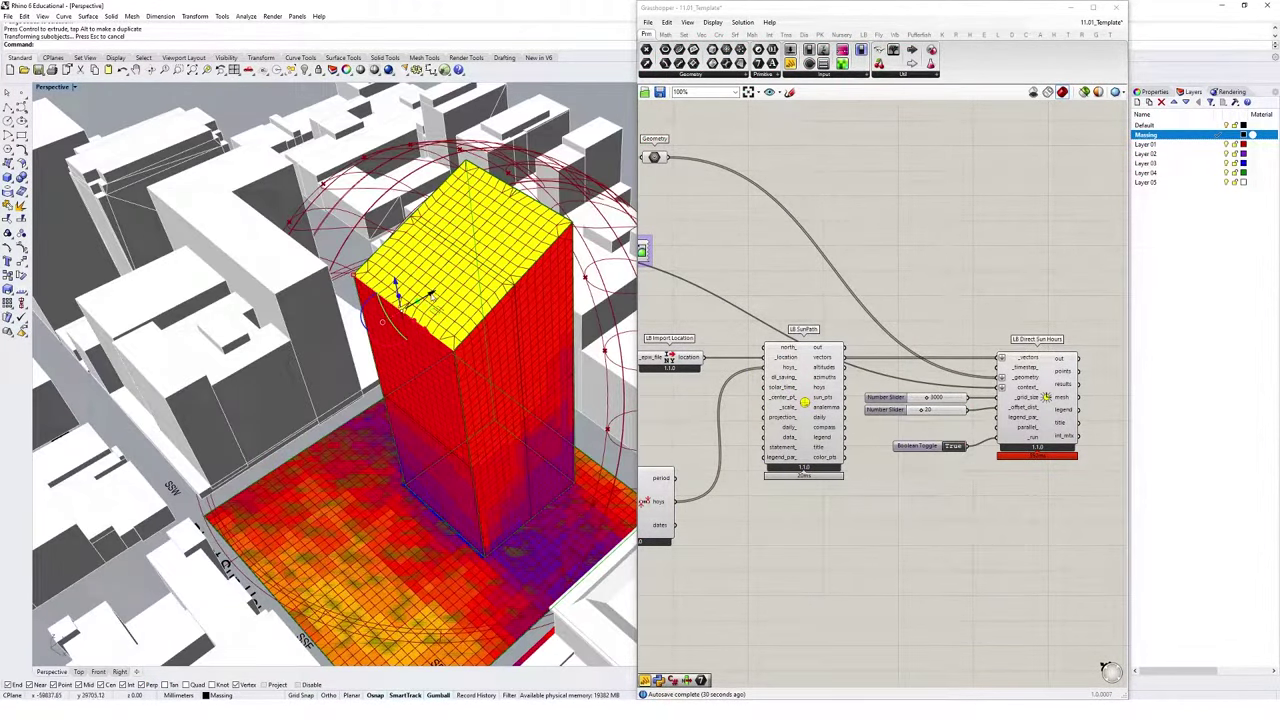
drag(433, 295, 412, 332)
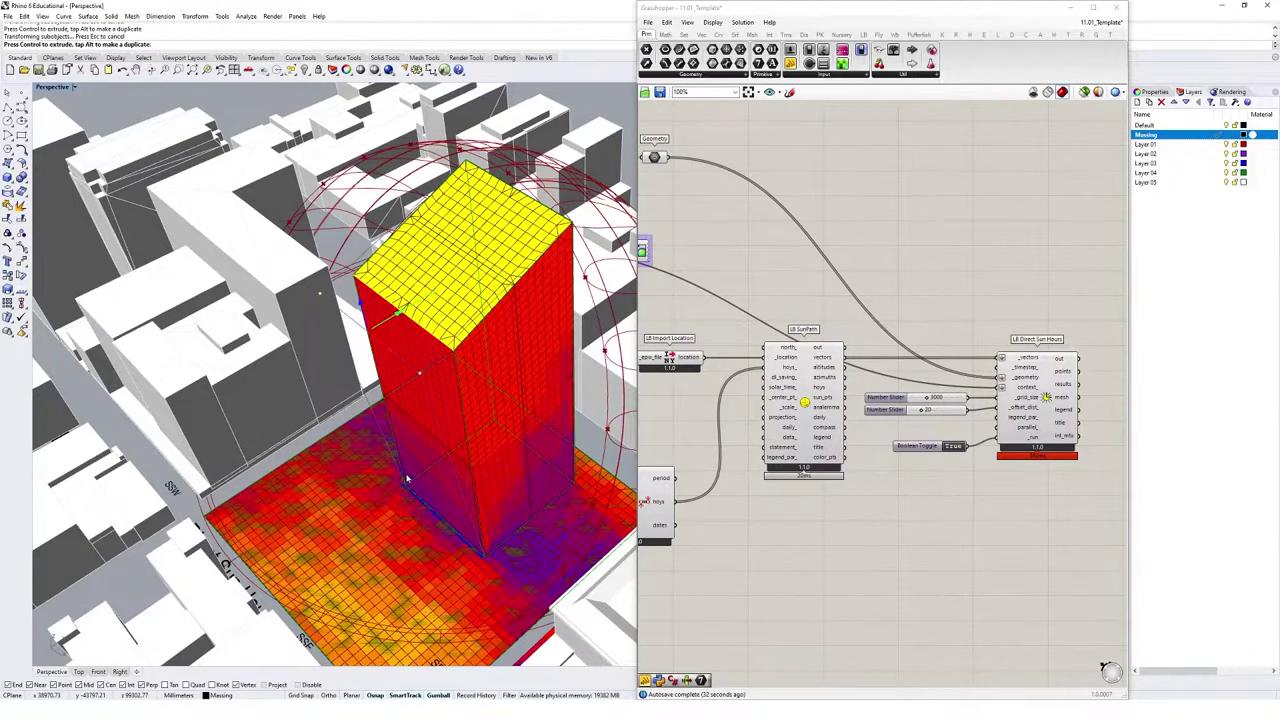
right_drag(406, 480, 443, 377)
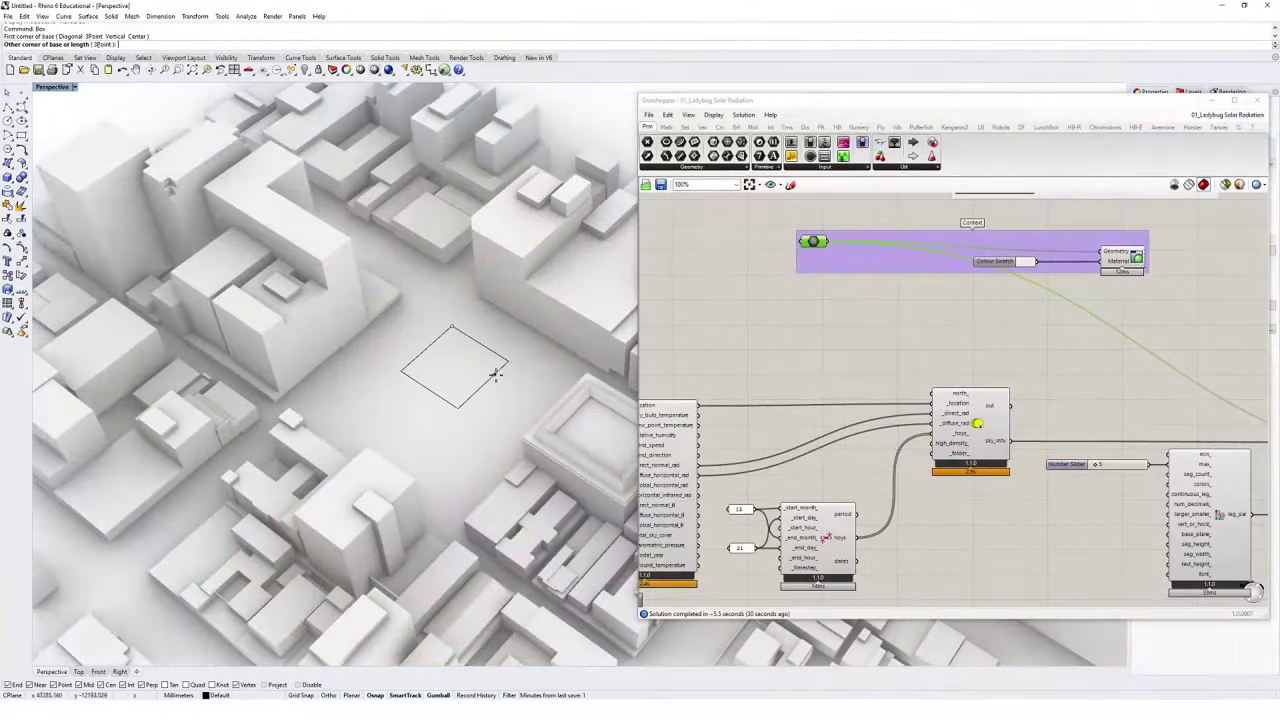
Draw a tall box on the empty city site and start another box beside the towers on the radiation grid
click(512, 366)
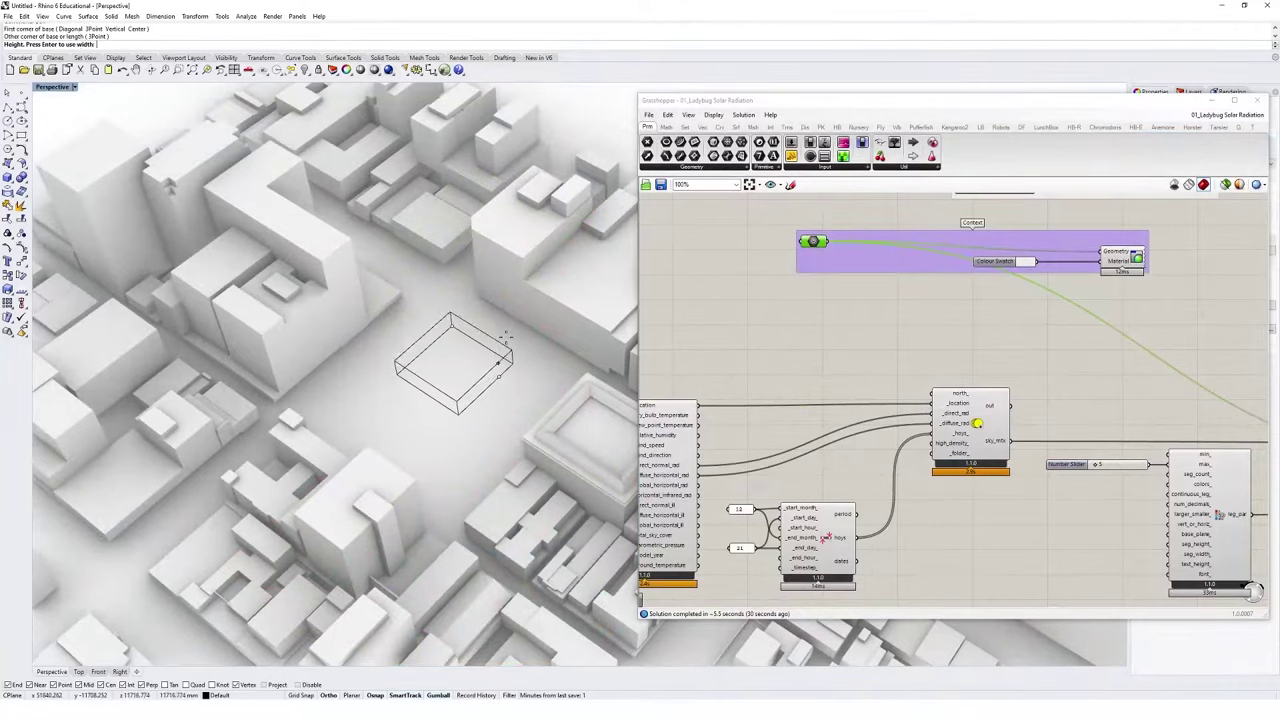
click(521, 223)
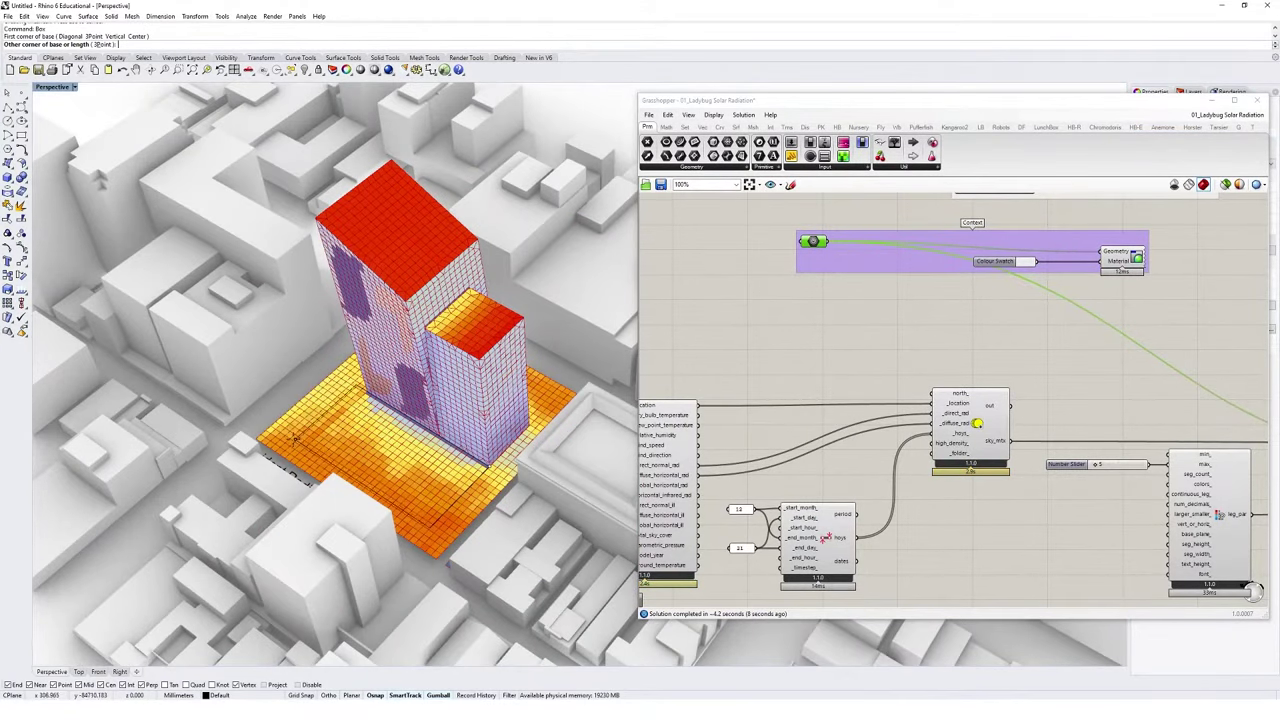
click(295, 434)
click(286, 385)
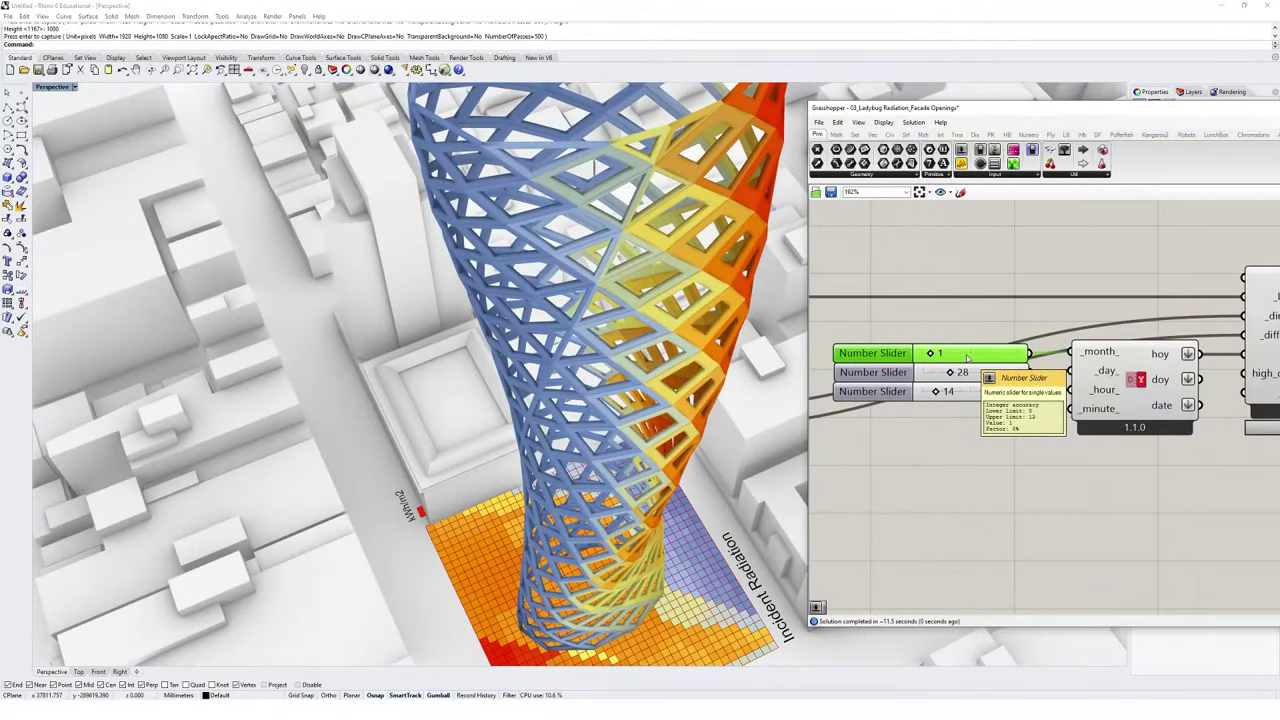
Set the number slider for the month input of the facade radiation study to 6
drag(931, 353, 956, 353)
double_click(965, 355)
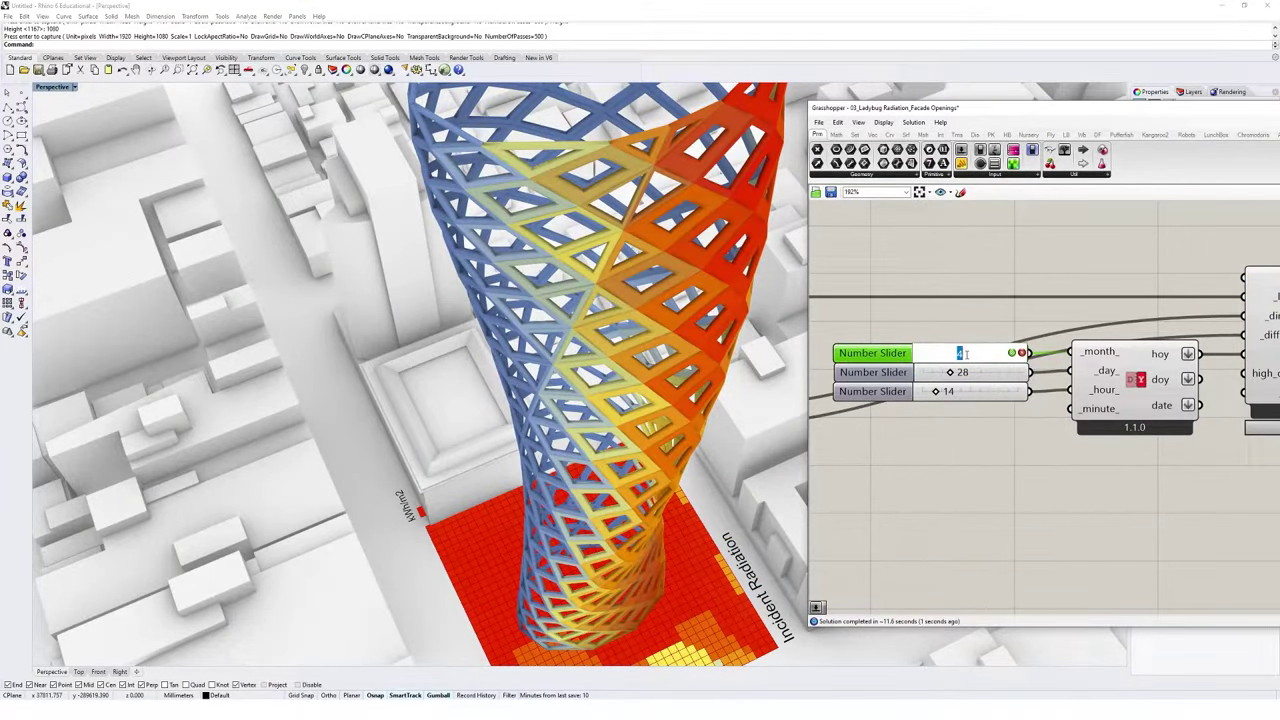
text(6)
key(Return)
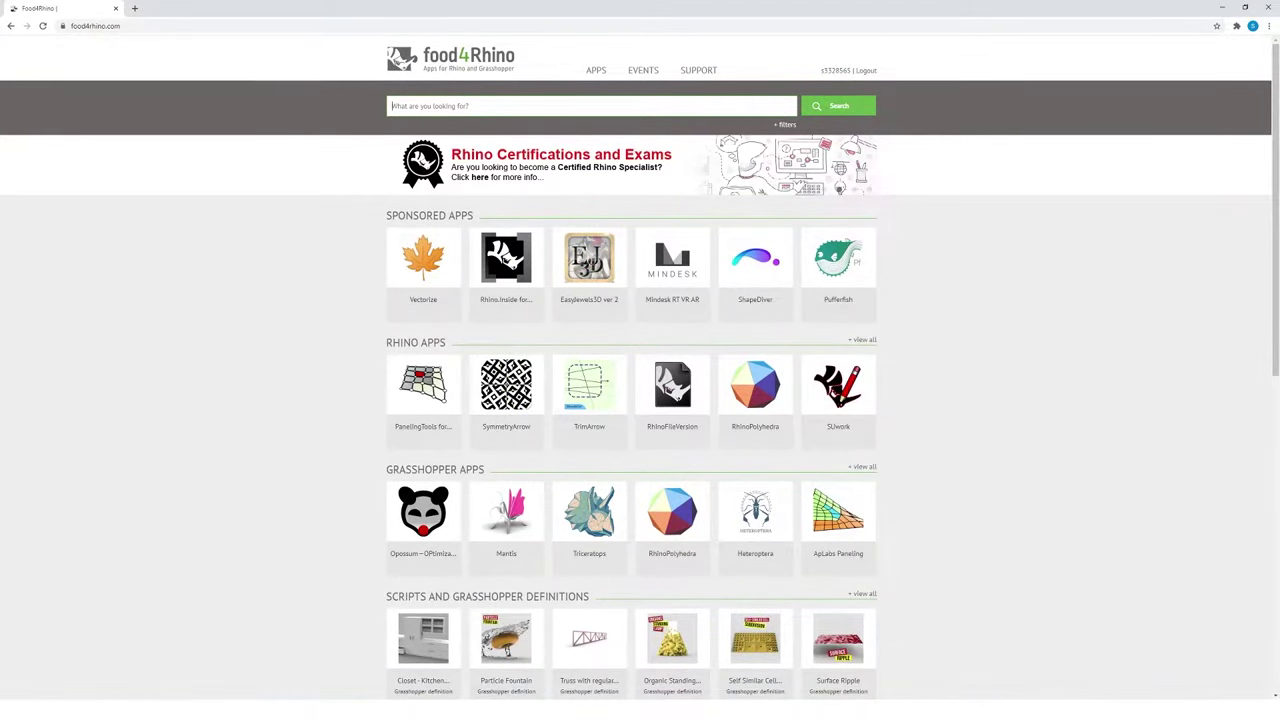
Search food4Rhino for "ladybug" and open the Ladybug Tools page
click(590, 106)
text(ladybug)
key(Return)
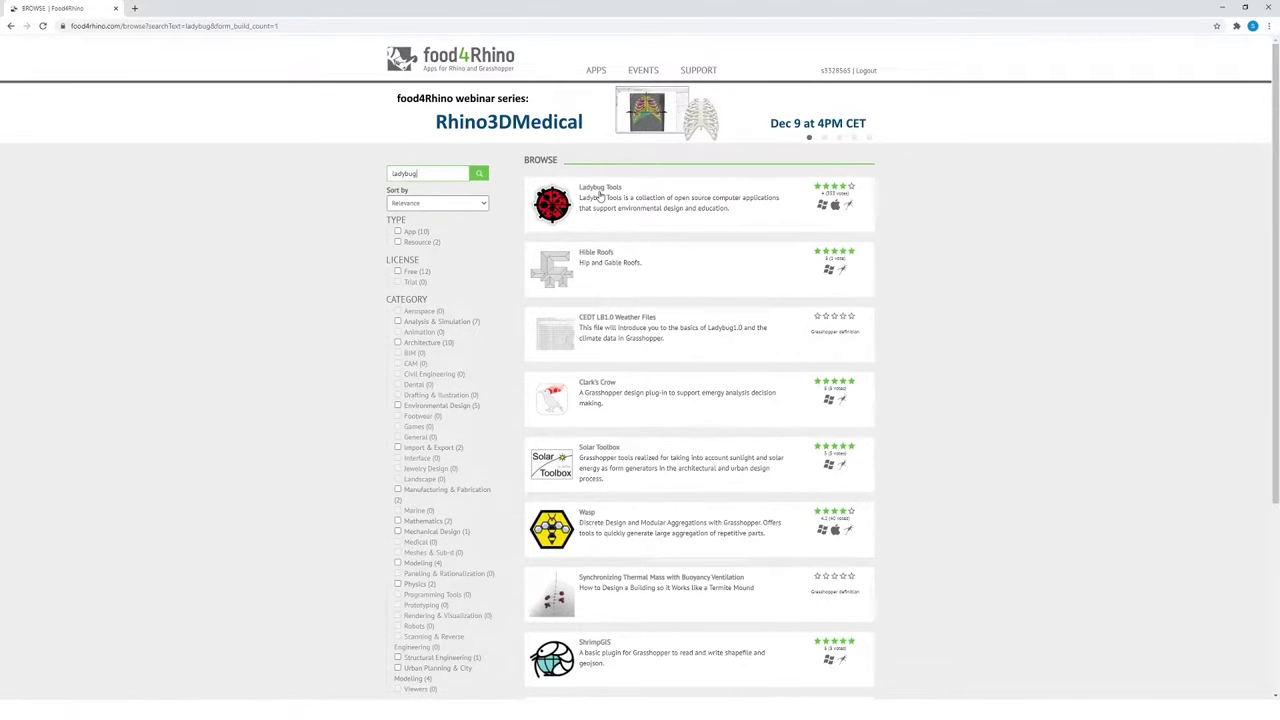
click(654, 205)
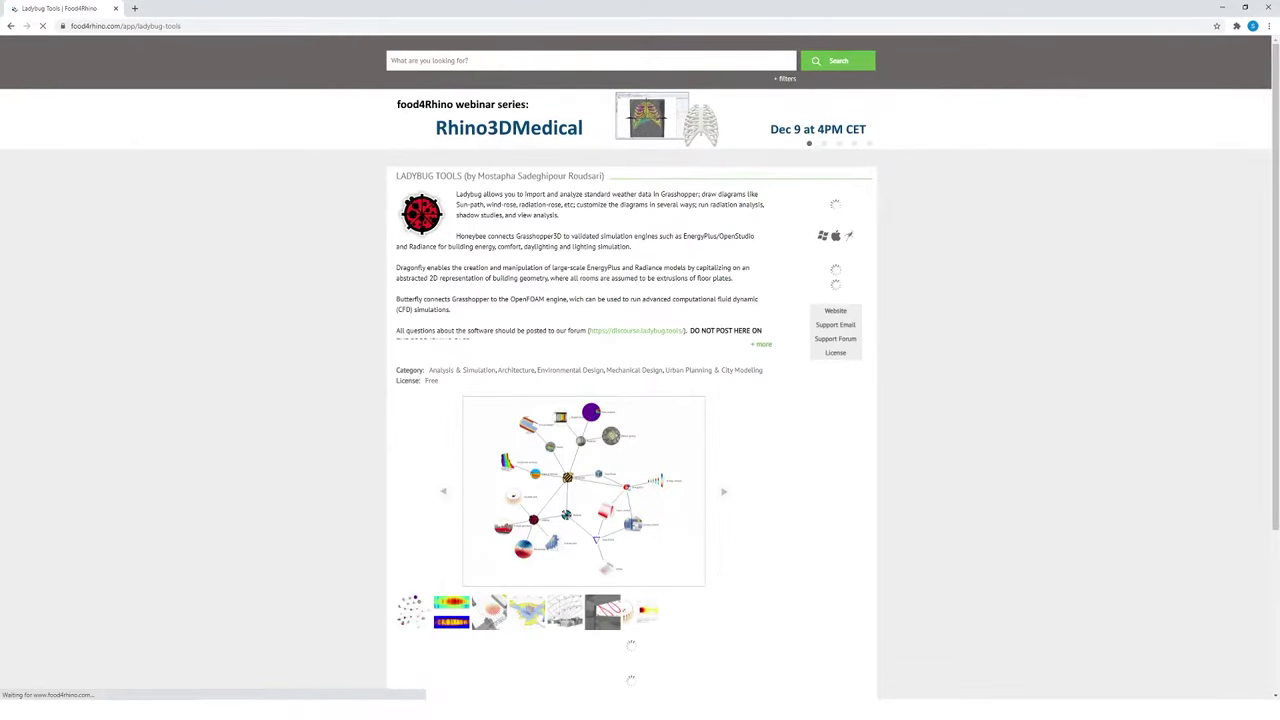
Download the Ladybug Tools 1.1.0 release for Grasshopper
scroll(988, 275, down, 3)
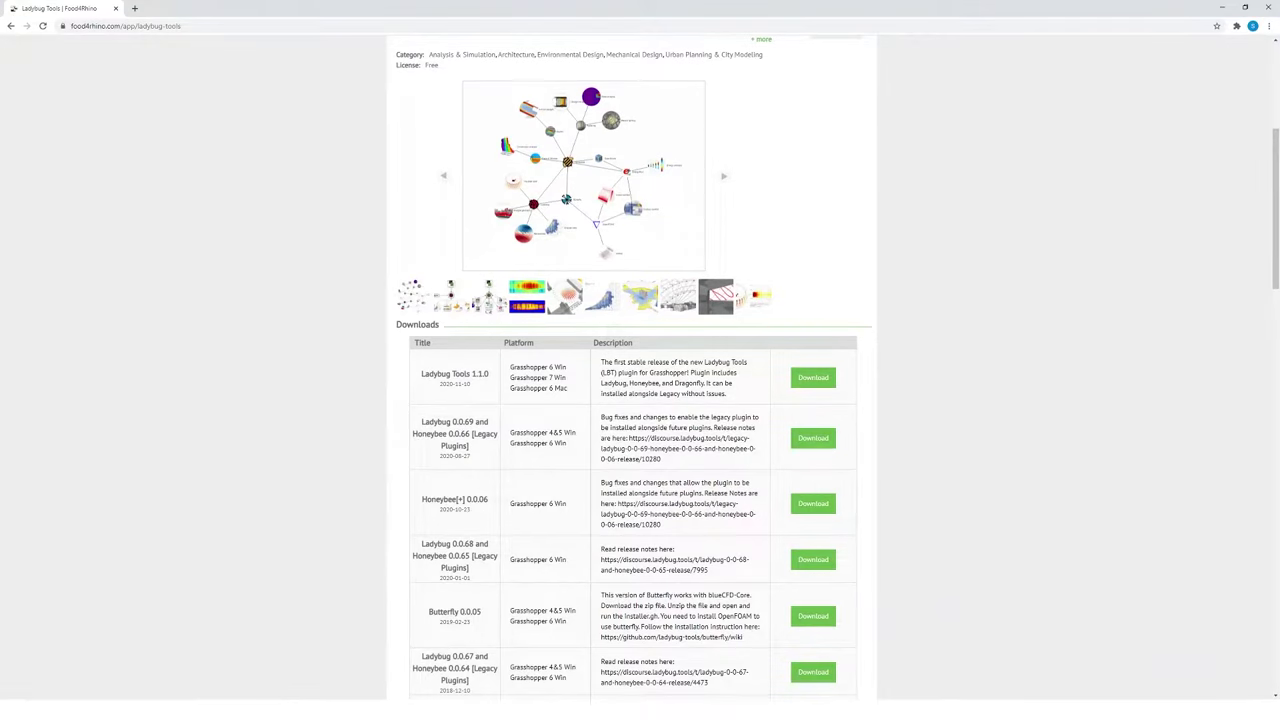
click(813, 377)
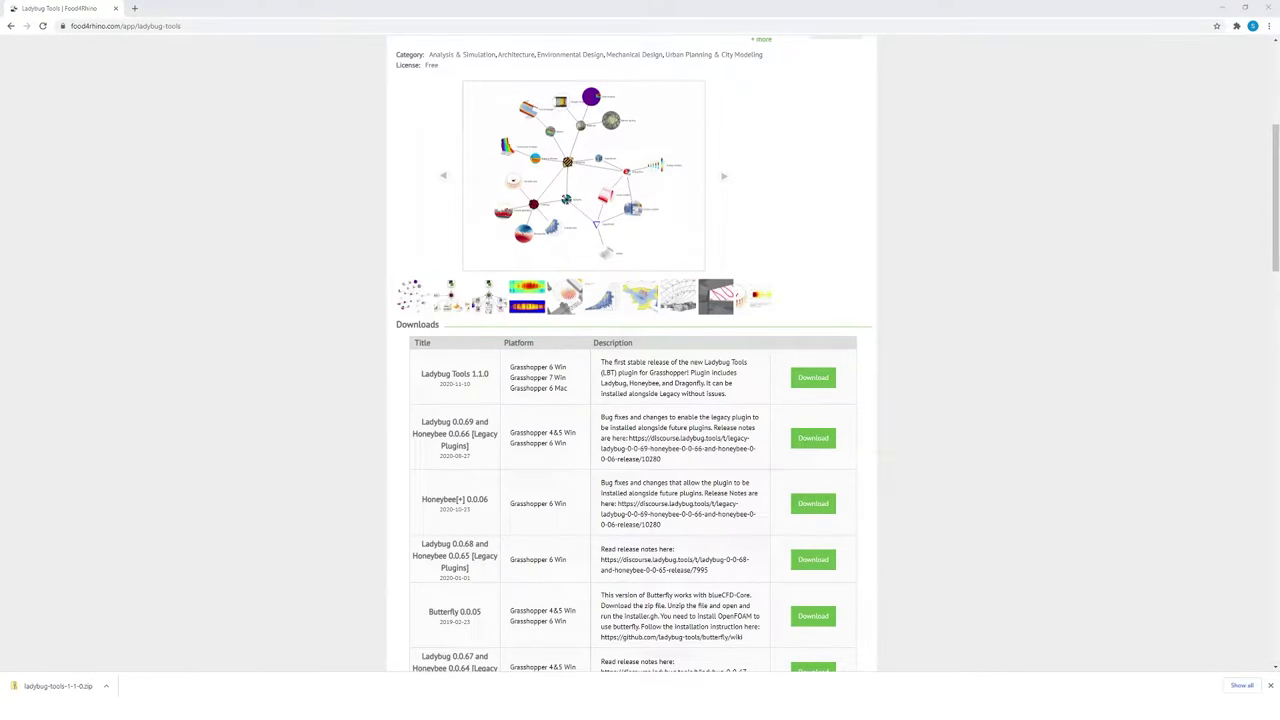
Open the installer definition from the extracted ladybug-tools-1-1-0 folder and run it by setting its toggles to True
drag(1279, 78, 528, 111)
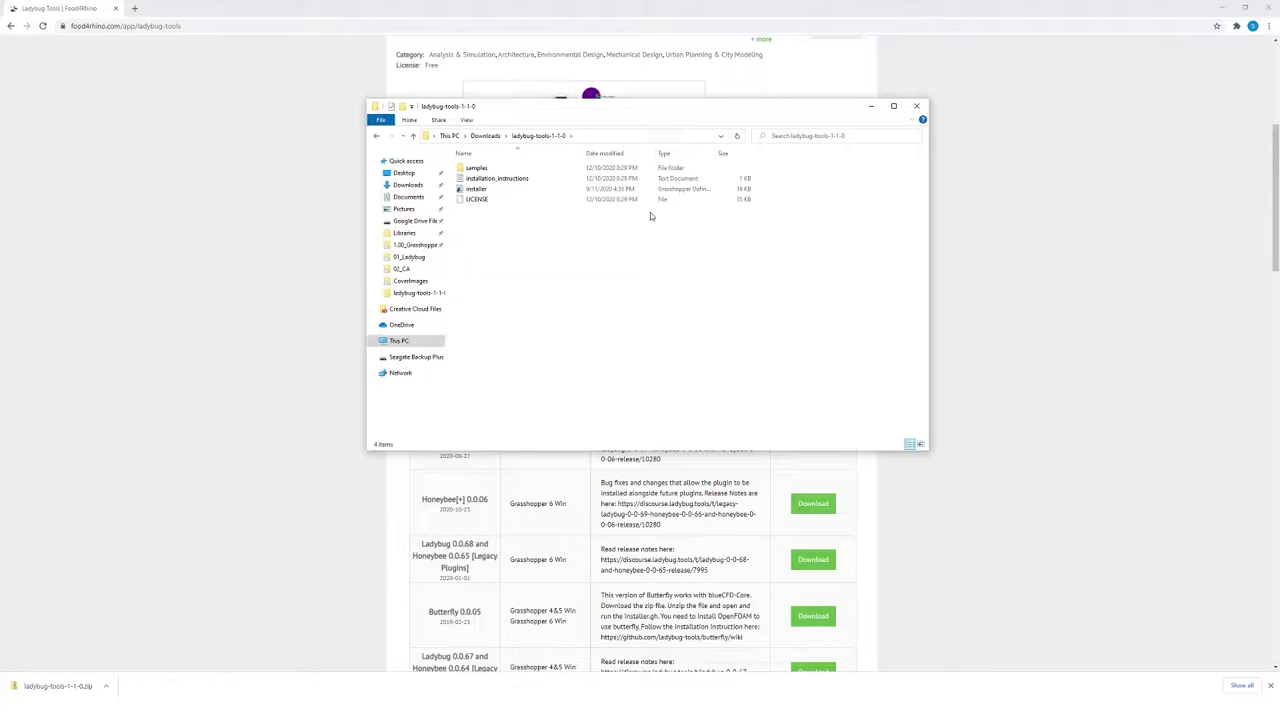
double_click(494, 192)
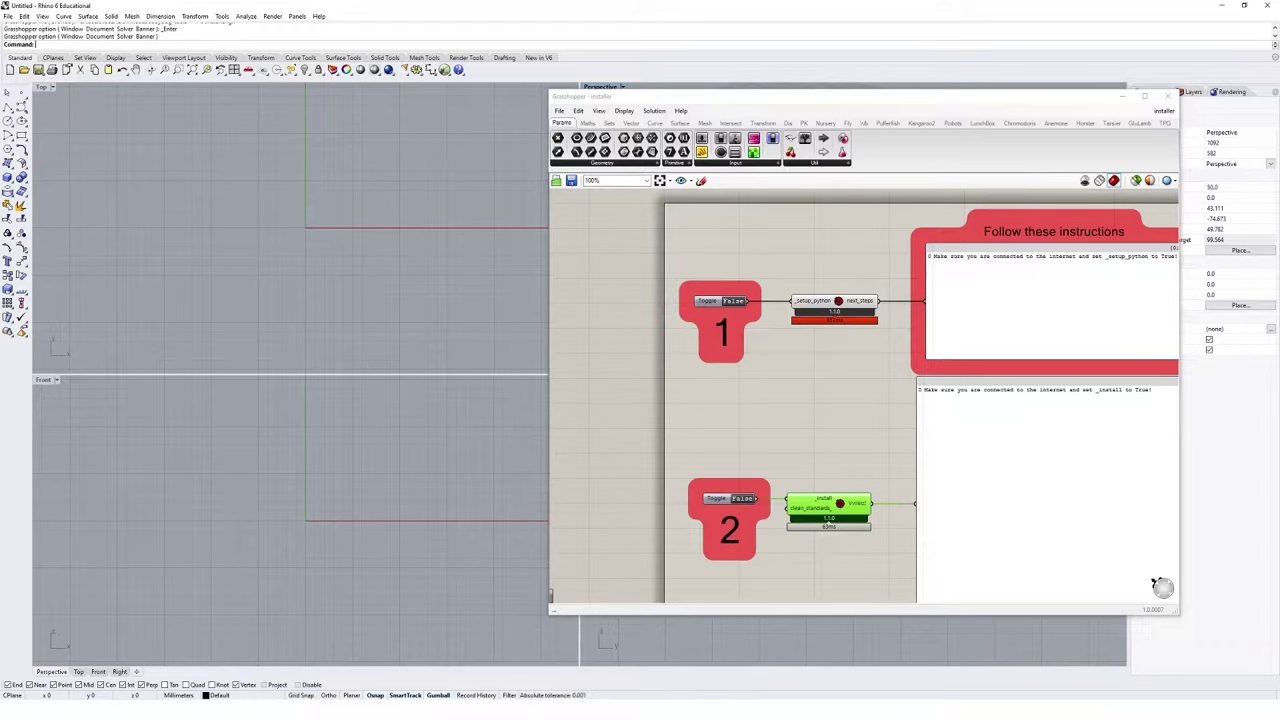
double_click(734, 301)
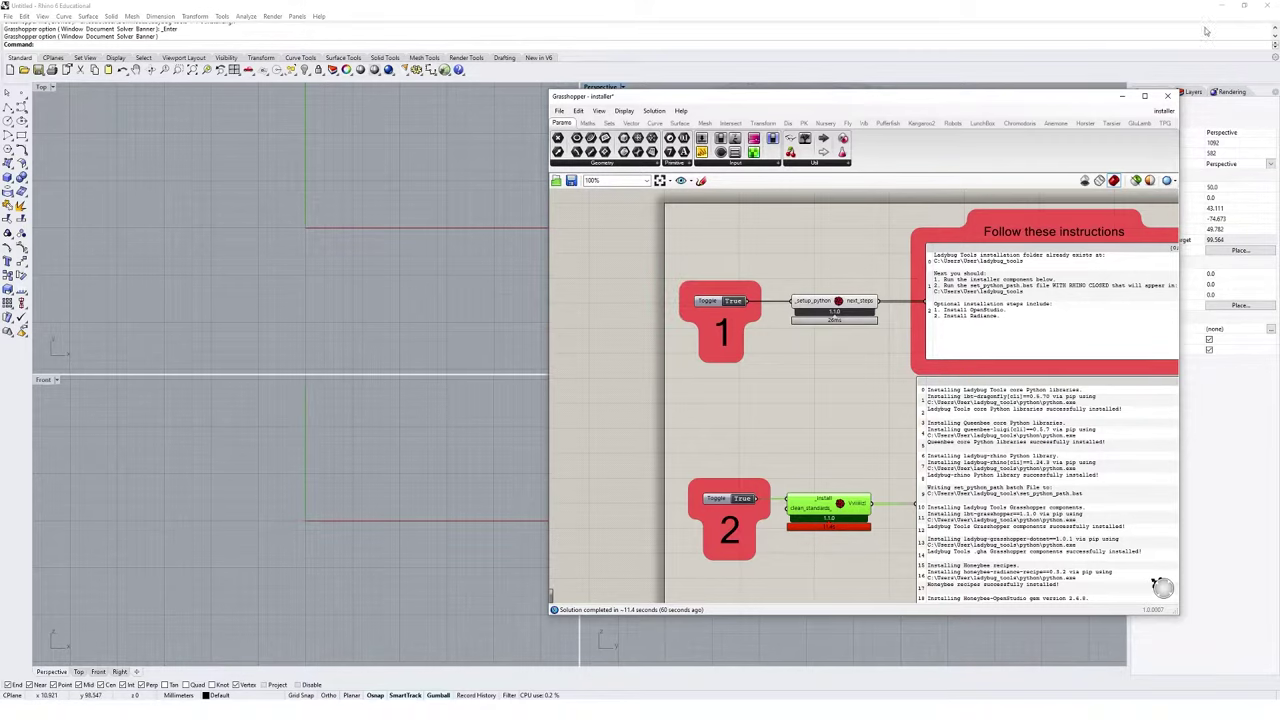
Close Rhino and run the set_python_path batch file from C:\Users\User\ladybug_tools through to its end
click(1266, 6)
click(725, 413)
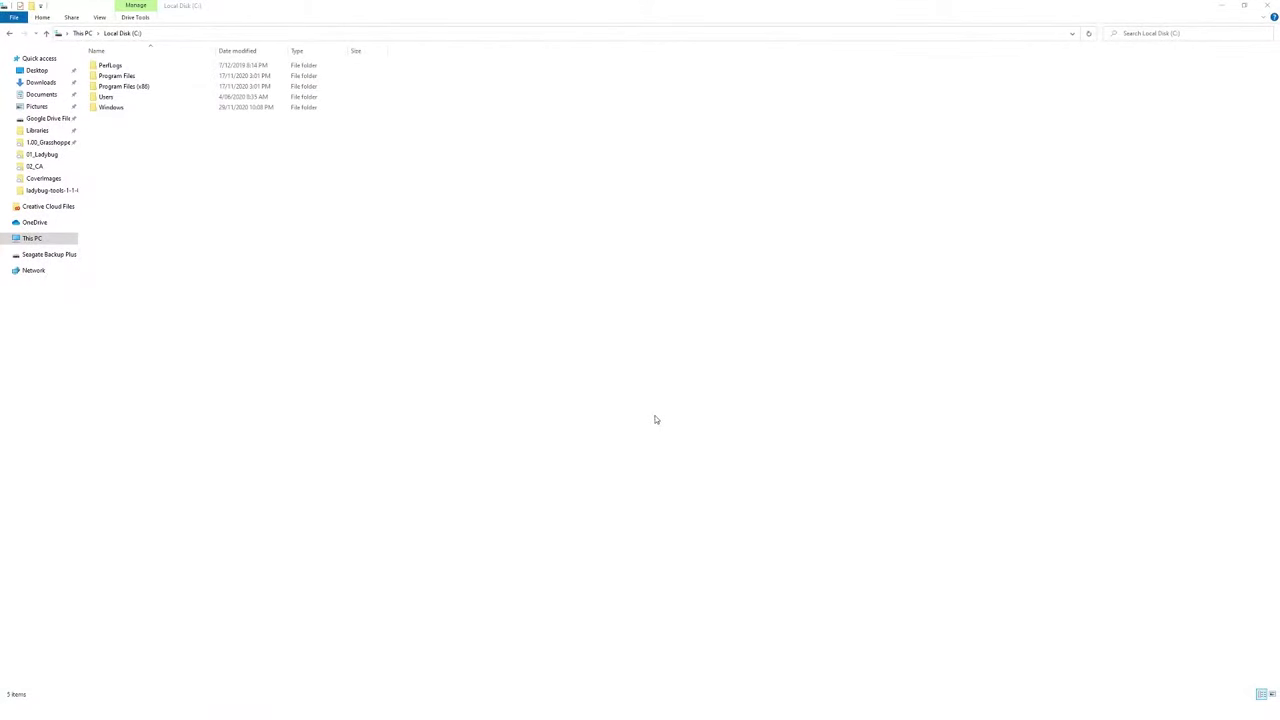
double_click(131, 98)
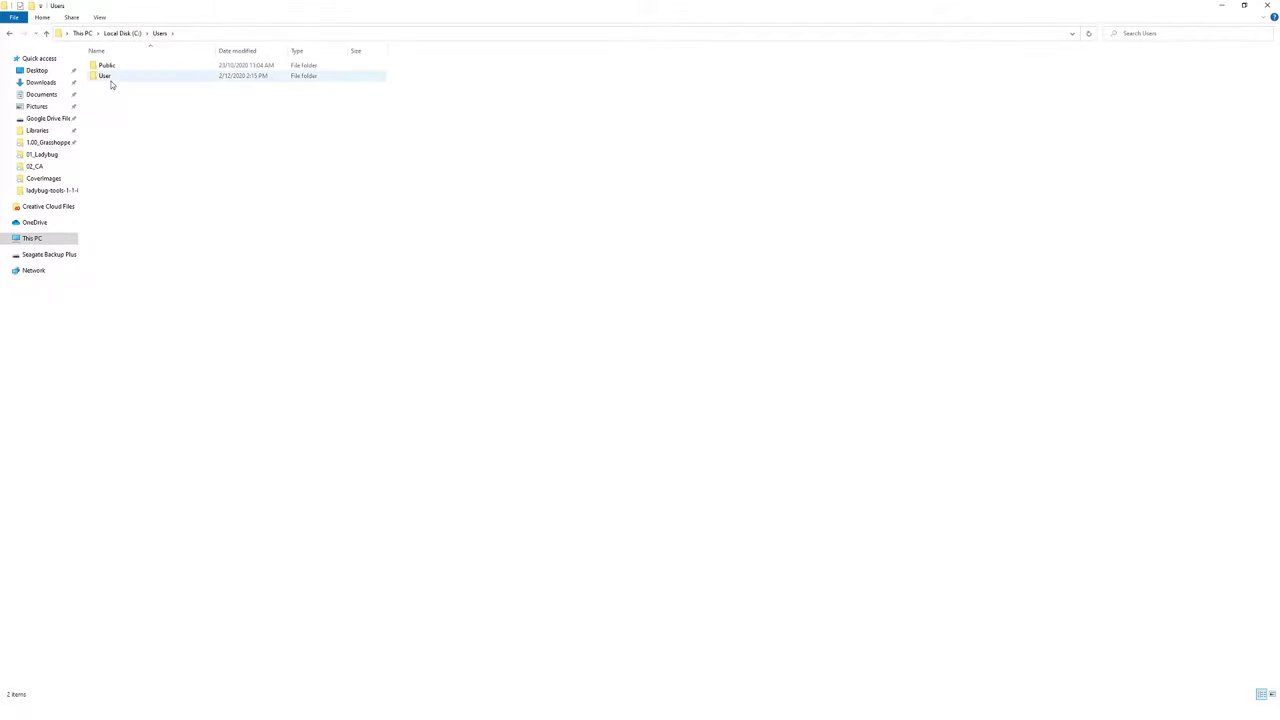
double_click(118, 80)
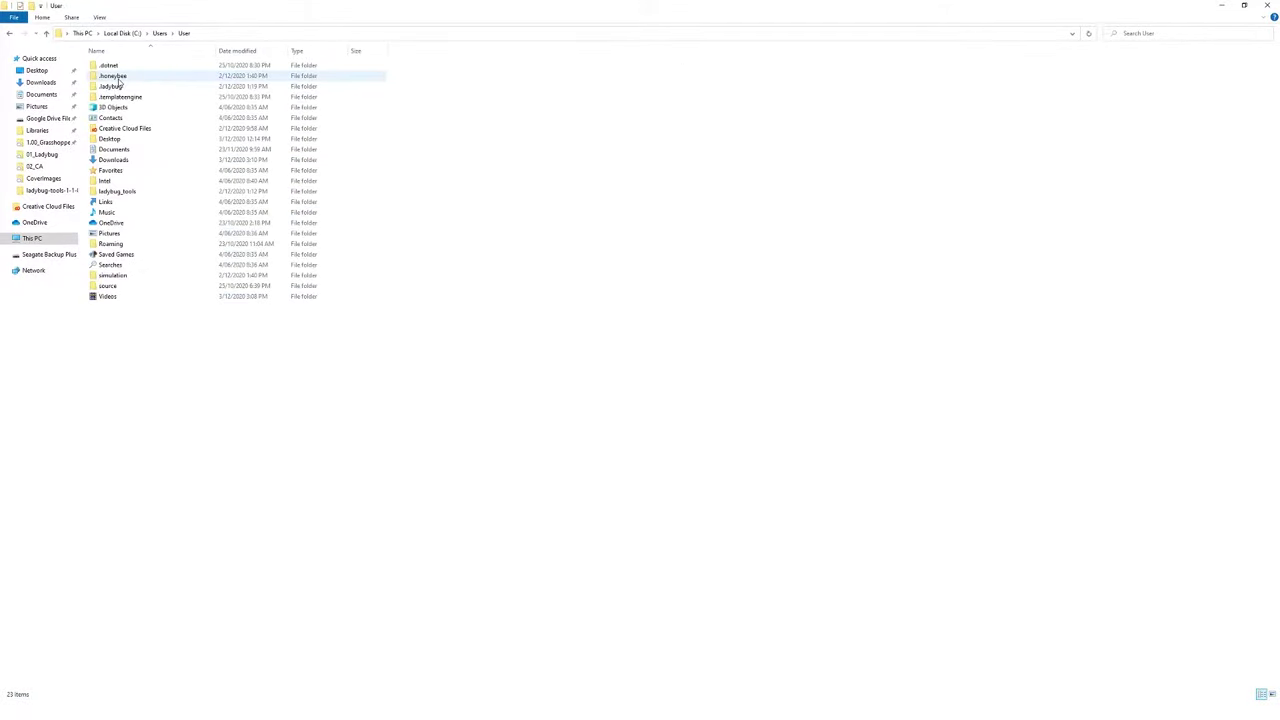
double_click(143, 192)
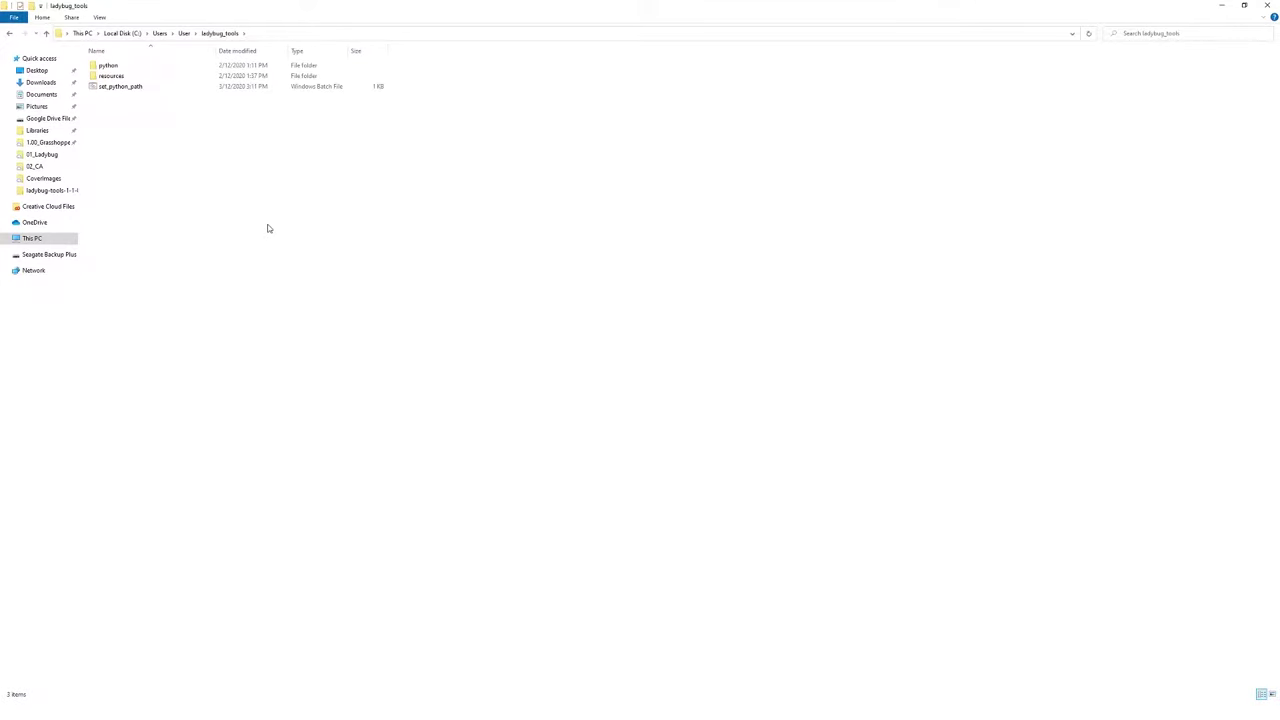
double_click(122, 87)
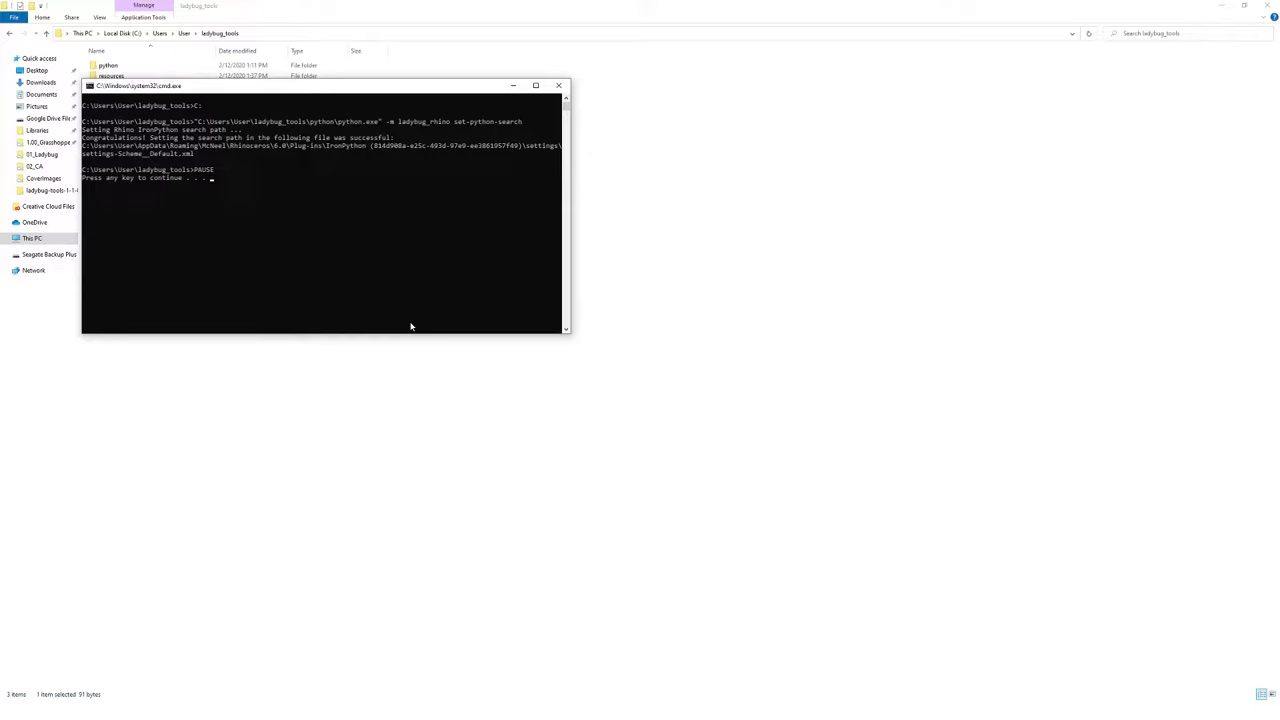
key(Return)
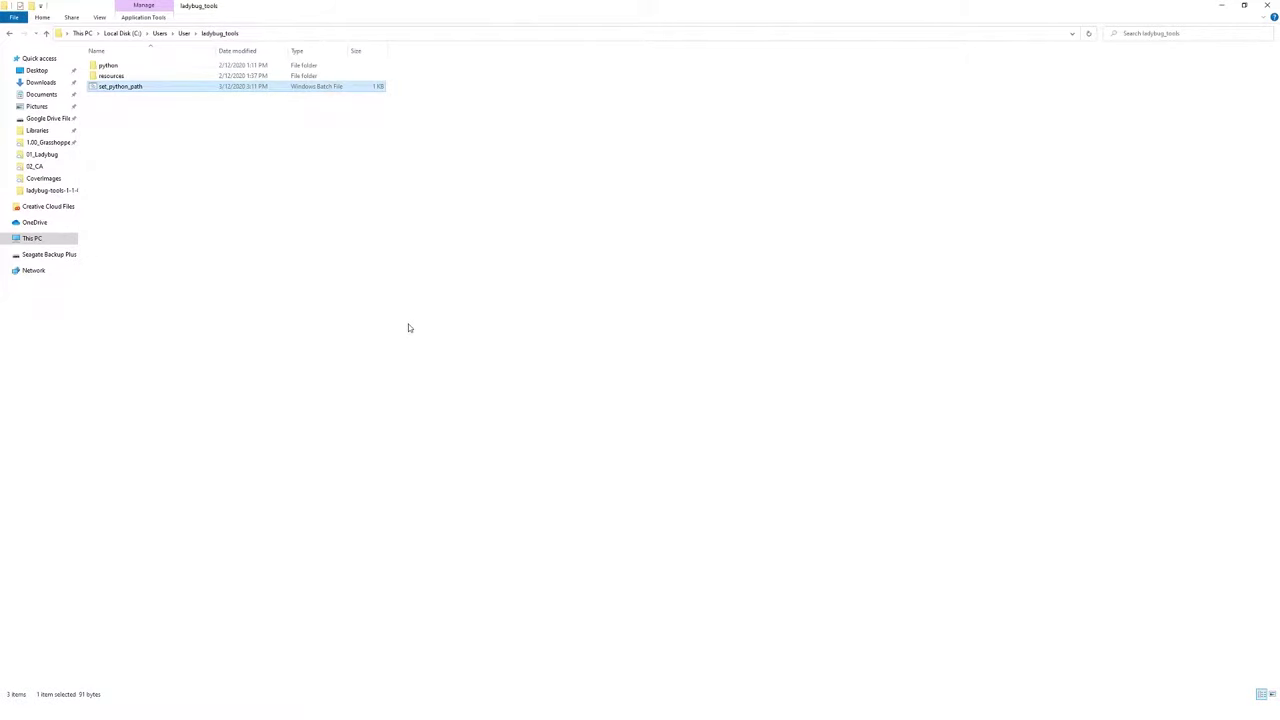
Restart Rhino, launch Grasshopper and review the installed LB, HB-E and HB-R component sets
click(303, 708)
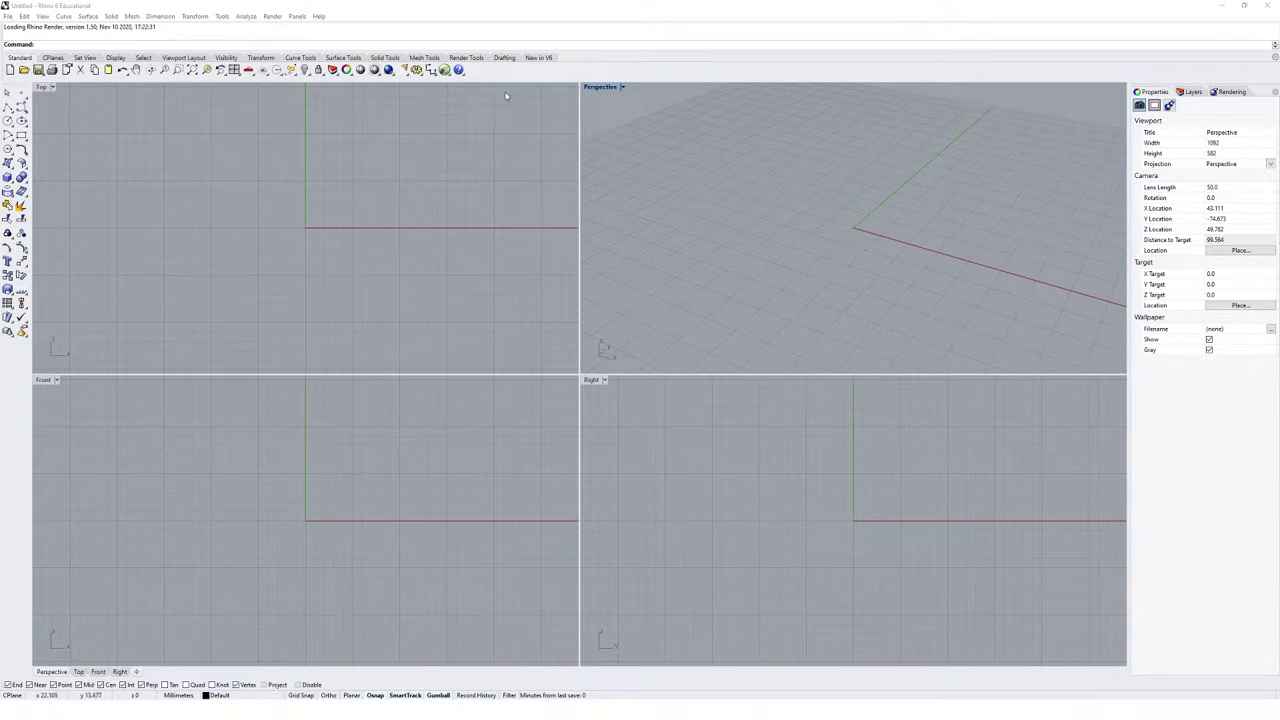
click(444, 69)
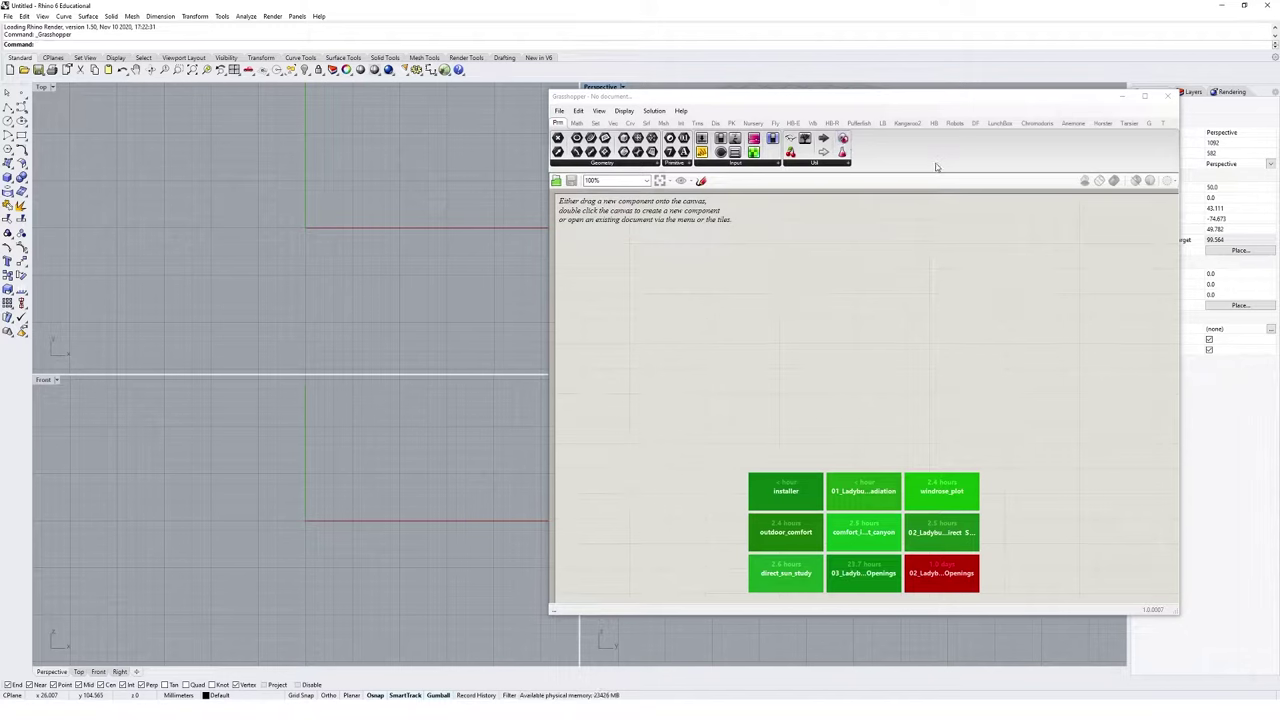
click(883, 124)
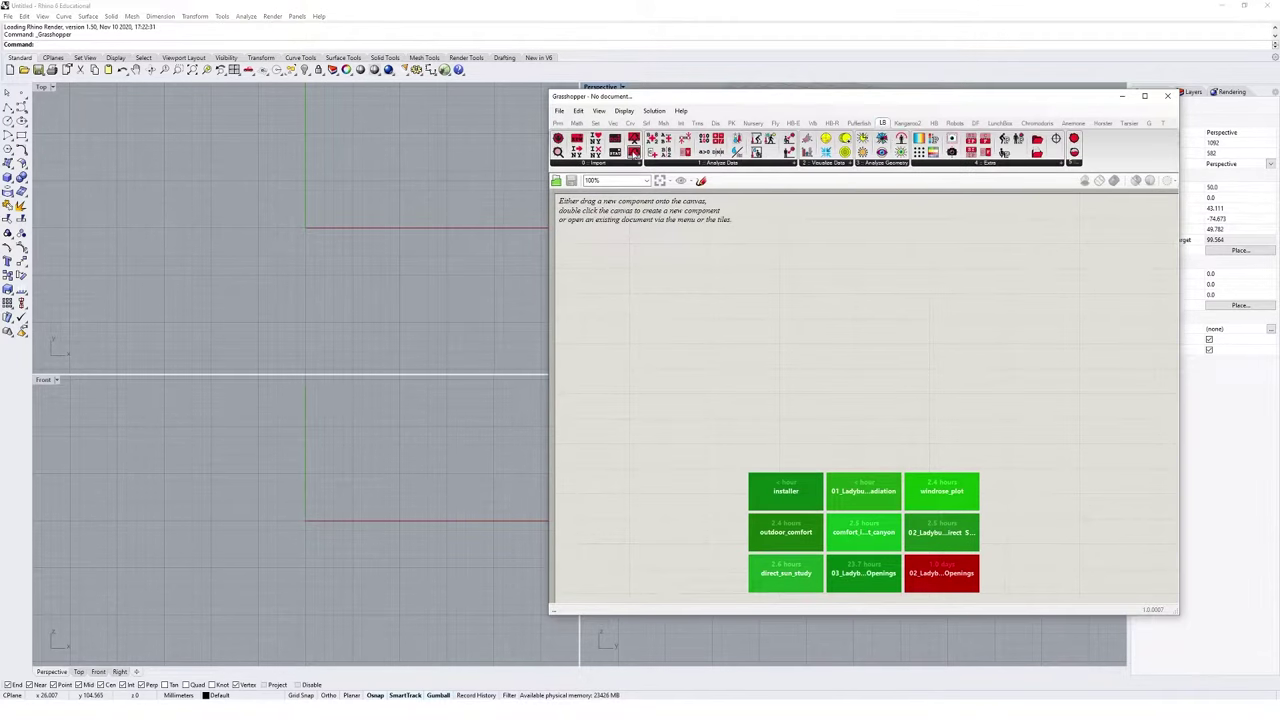
click(793, 123)
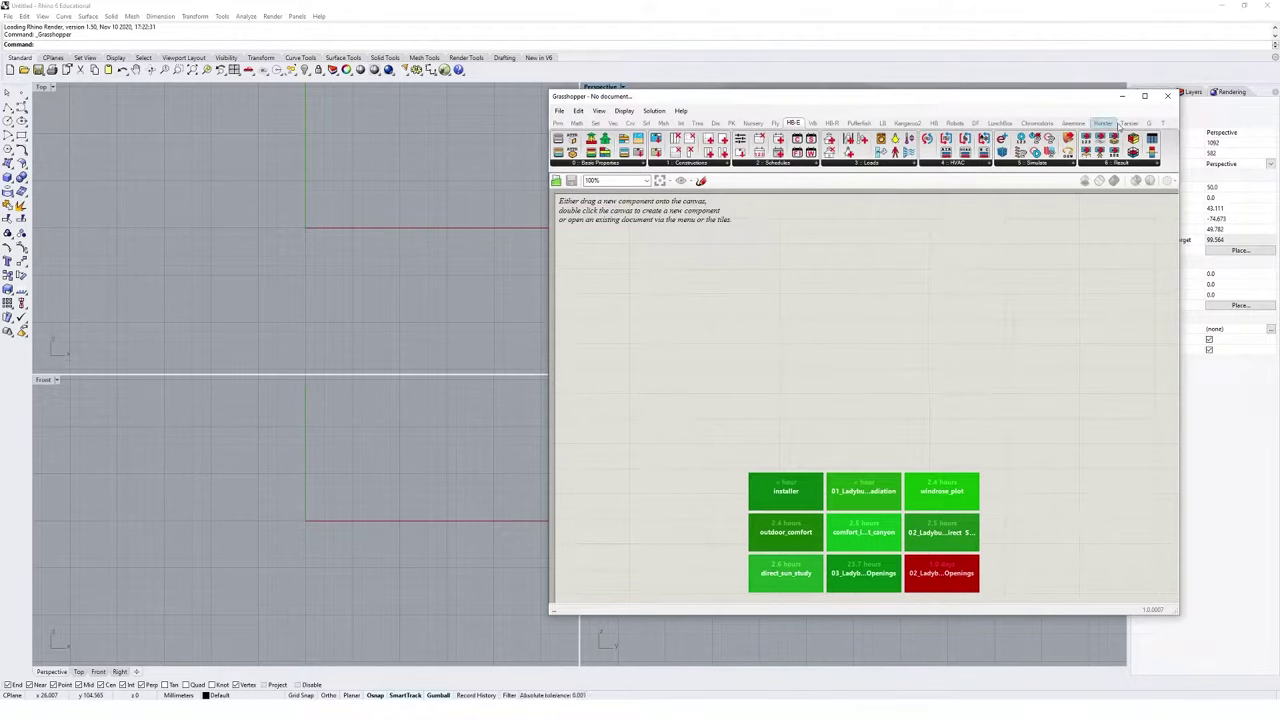
click(832, 123)
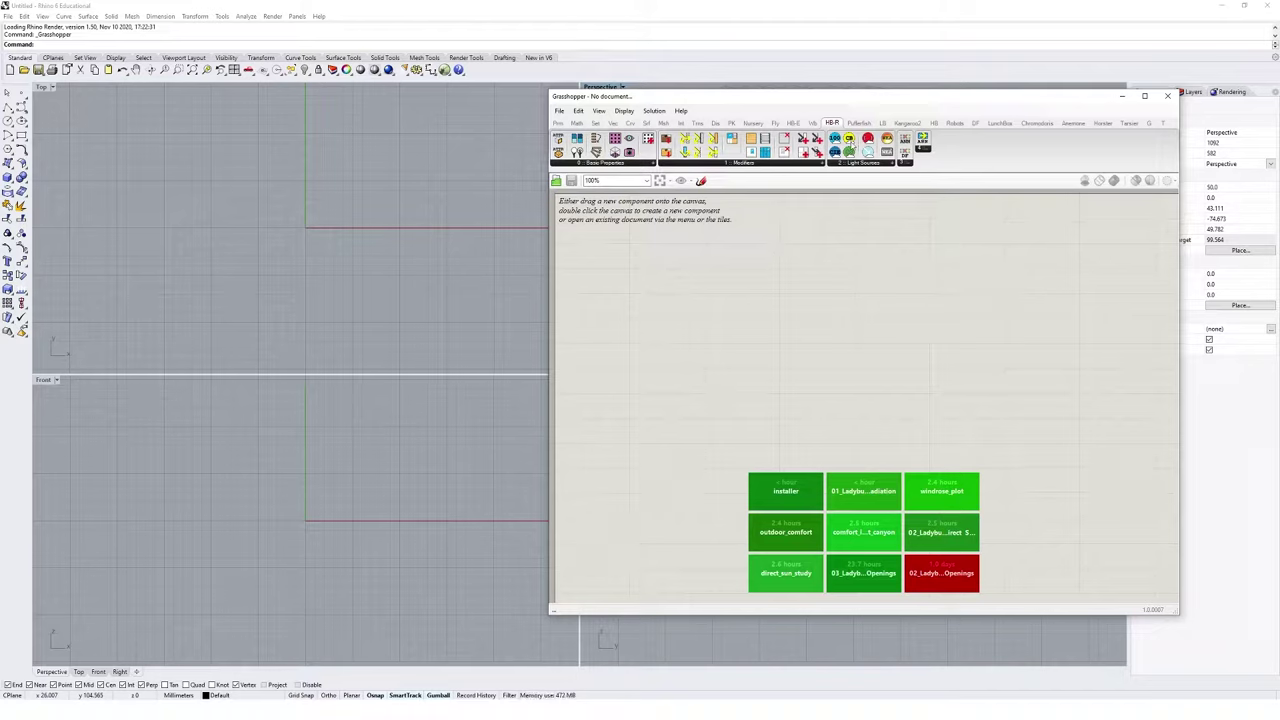
click(882, 123)
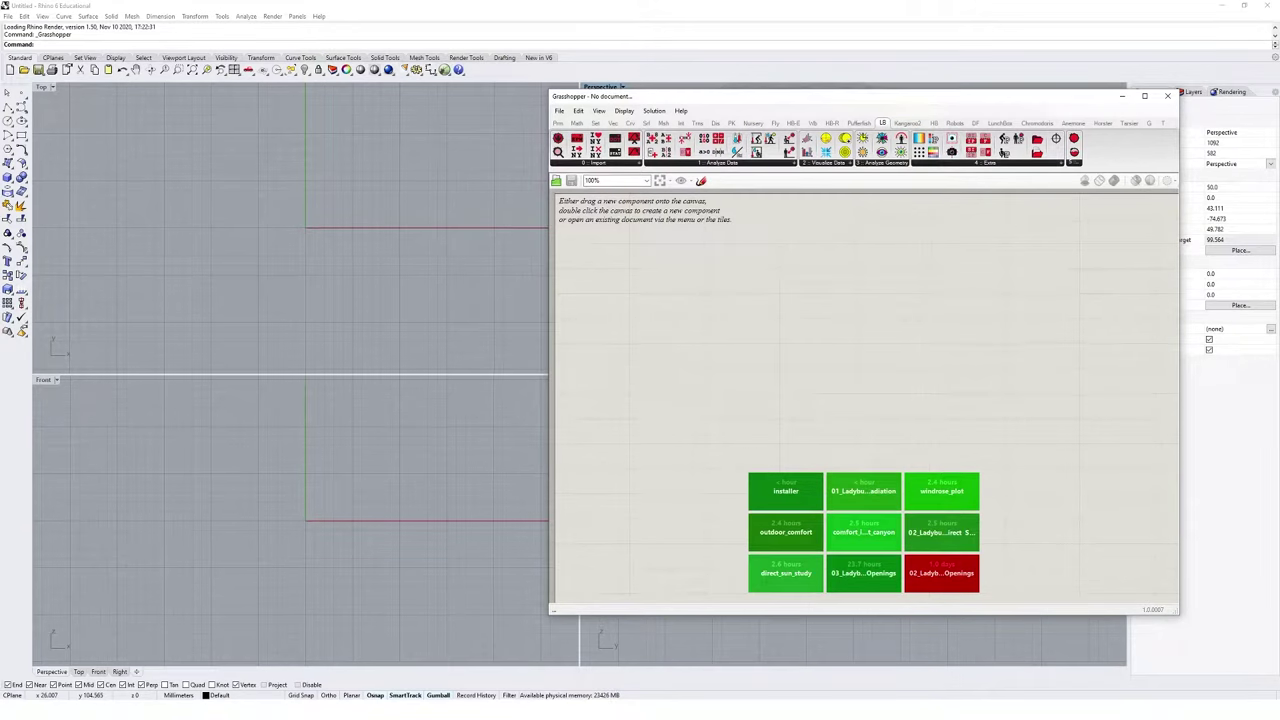
Create a new Grasshopper document and place an LB Download Weather component on the canvas
click(559, 110)
click(585, 122)
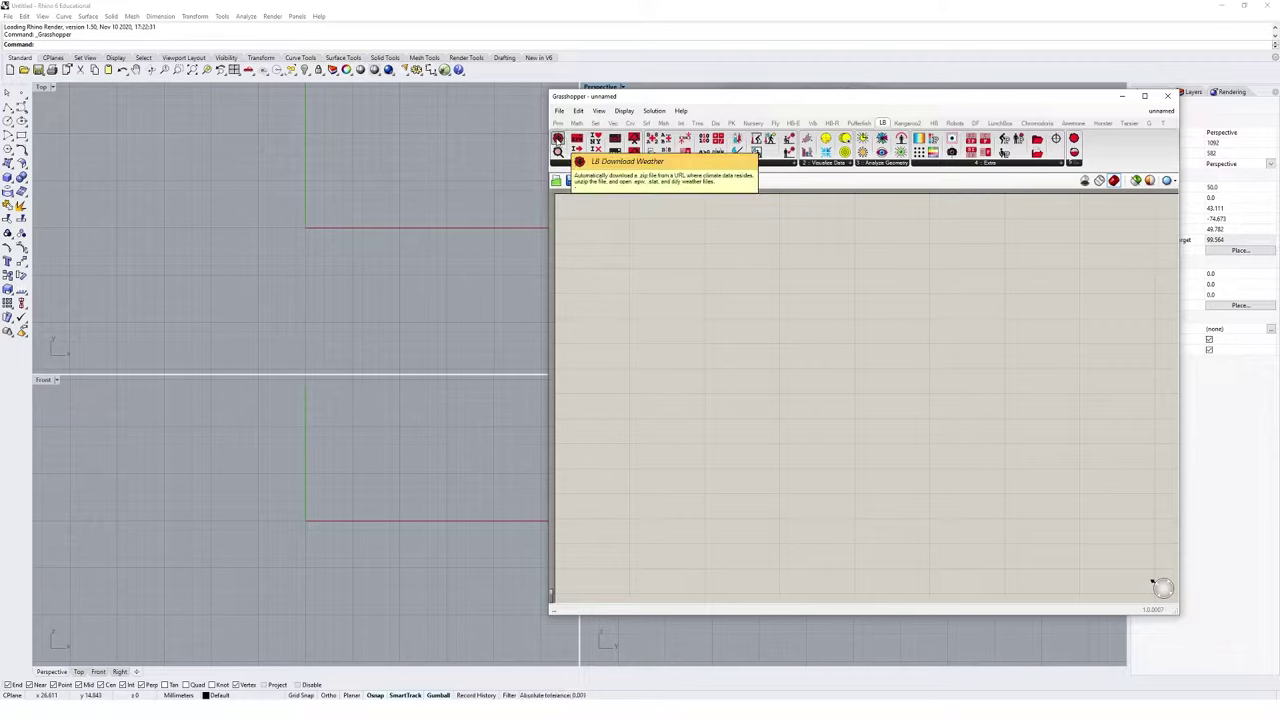
click(558, 140)
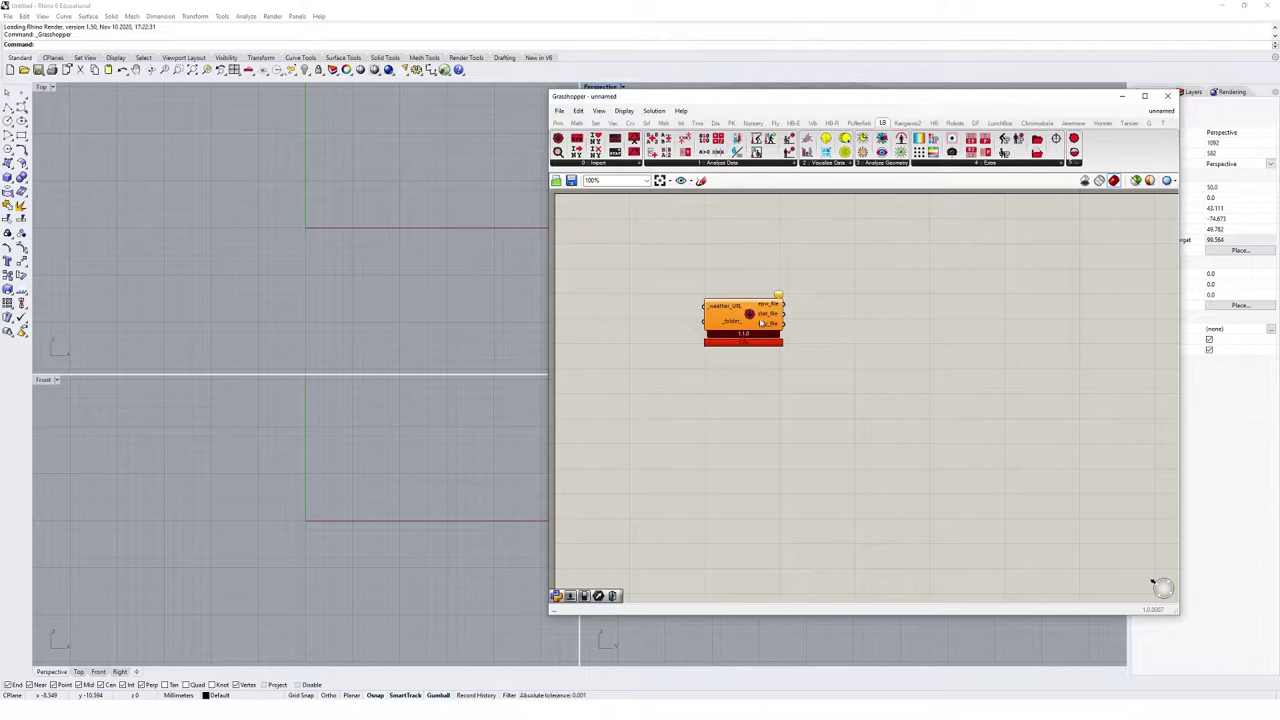
Open the Rhino Python editor with the EditPythonScript command and bring up its options
click(372, 4)
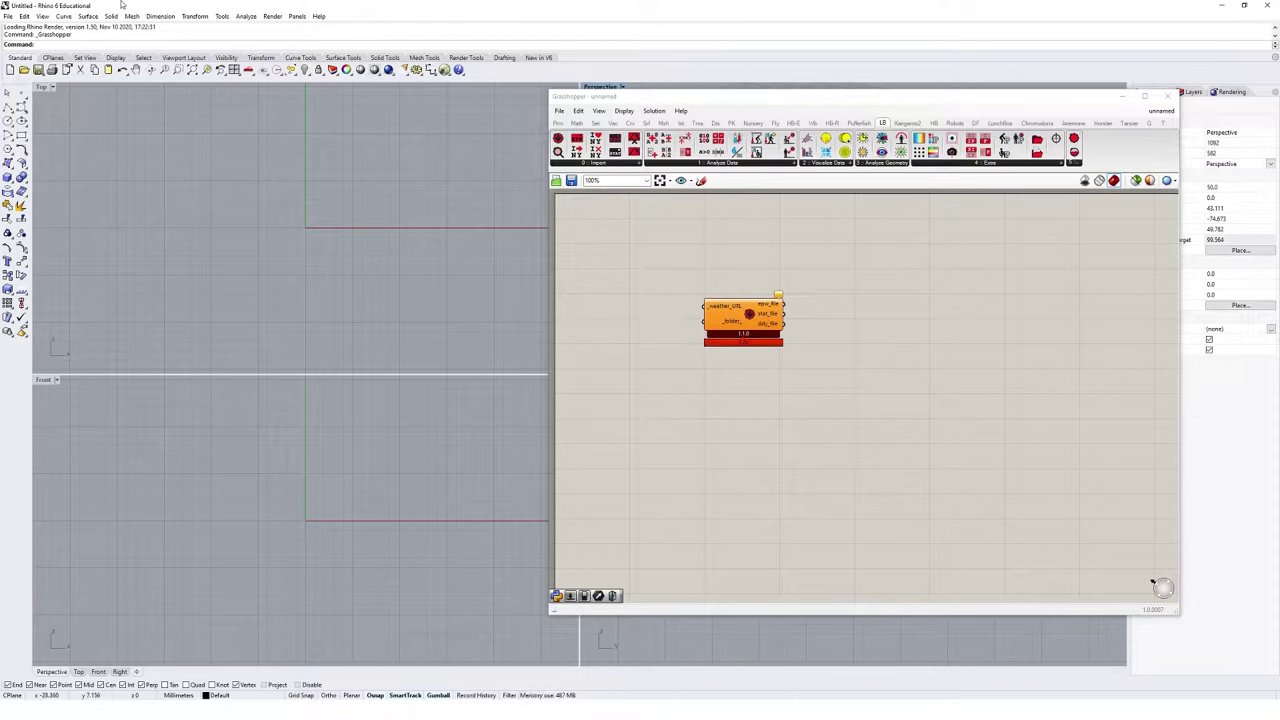
text(EditPythonScript)
key(Return)
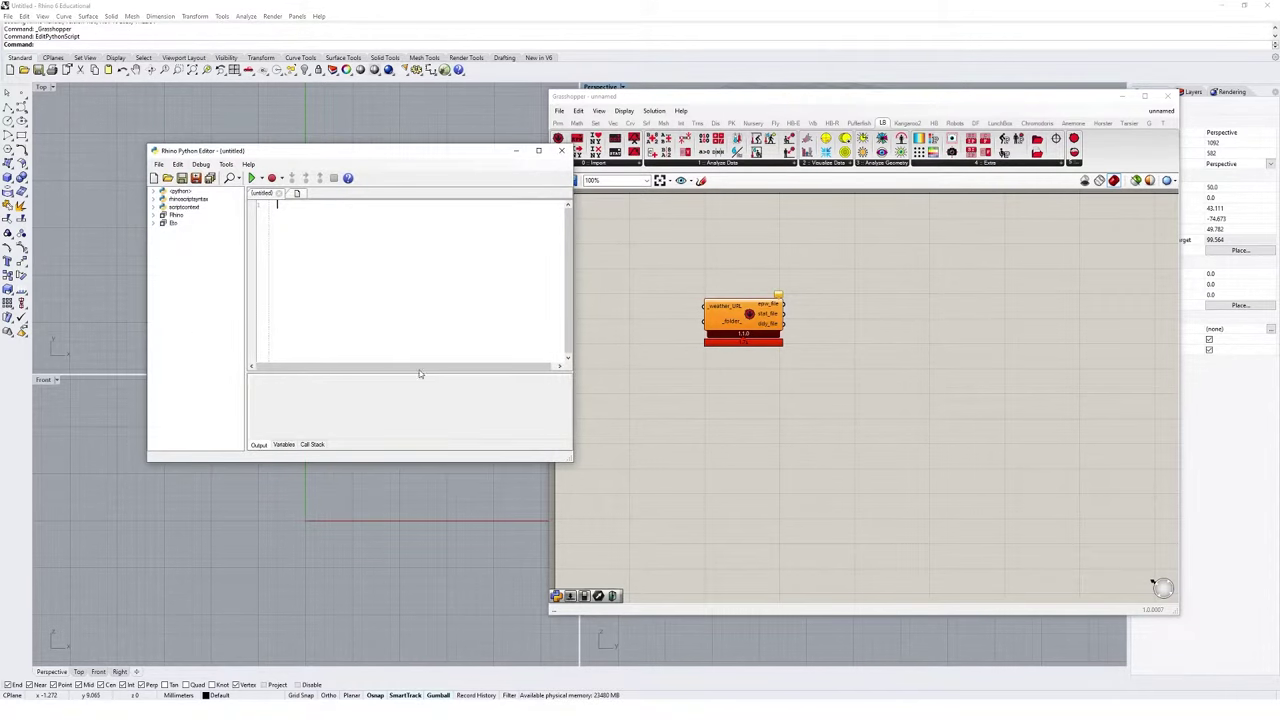
click(226, 164)
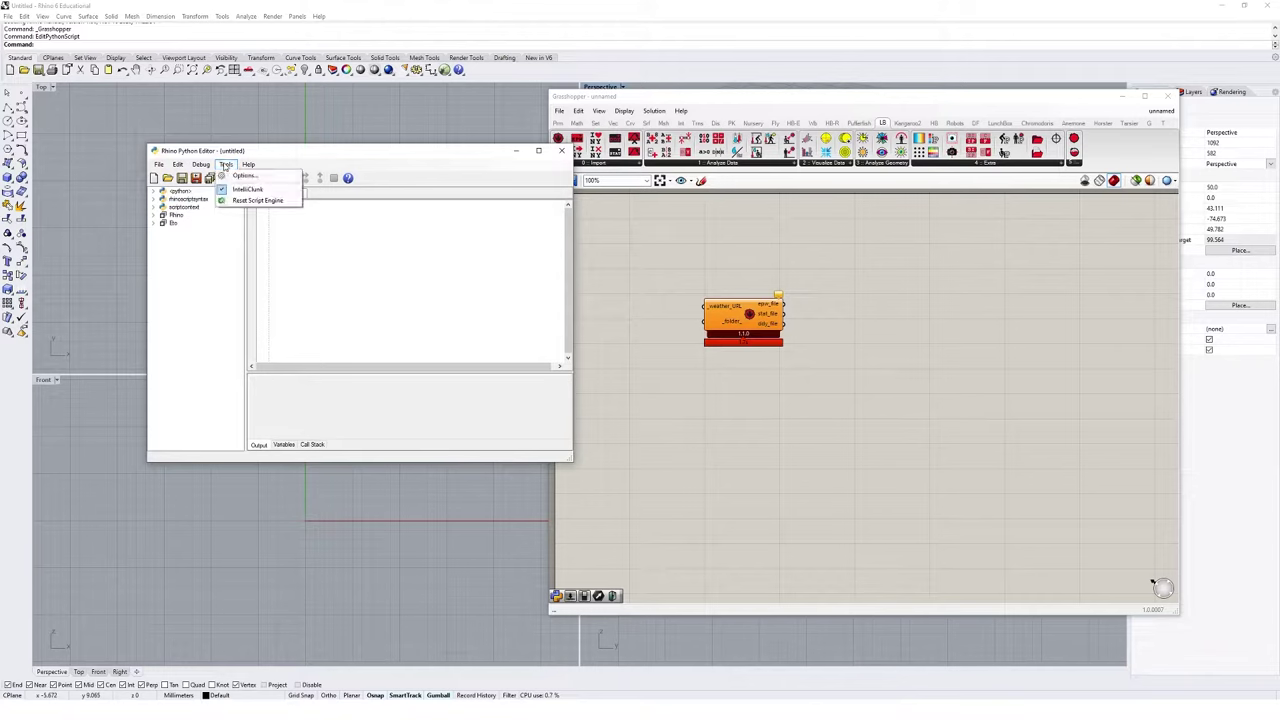
click(245, 176)
Check the Python module search paths for the ladybug_tools site-packages folder and how to add one, and close the editor without changes
drag(242, 128, 317, 133)
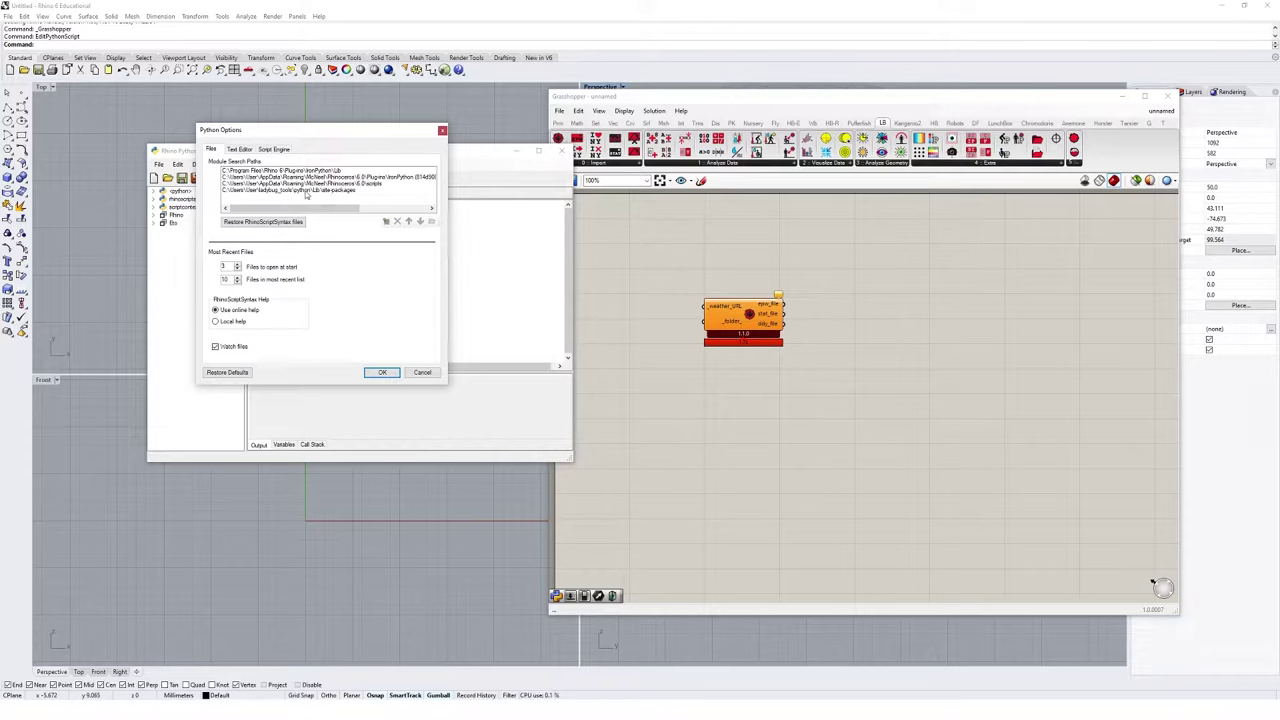
click(240, 190)
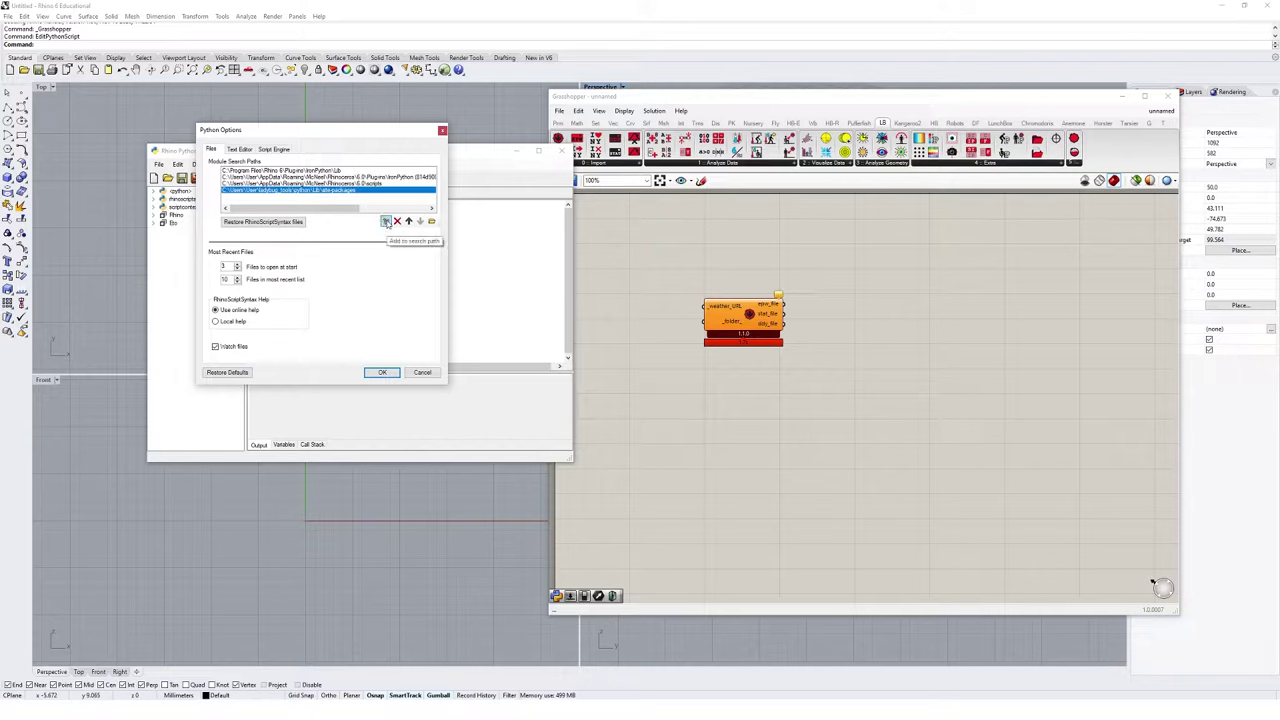
click(431, 221)
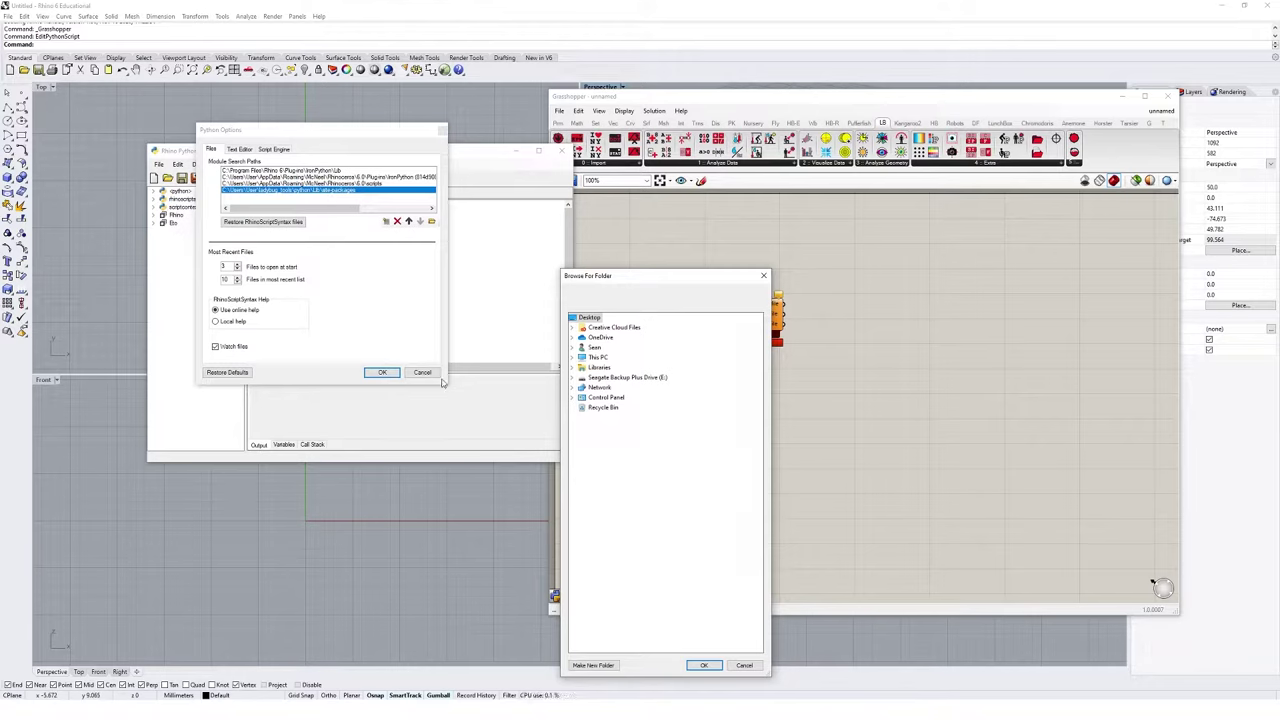
click(744, 665)
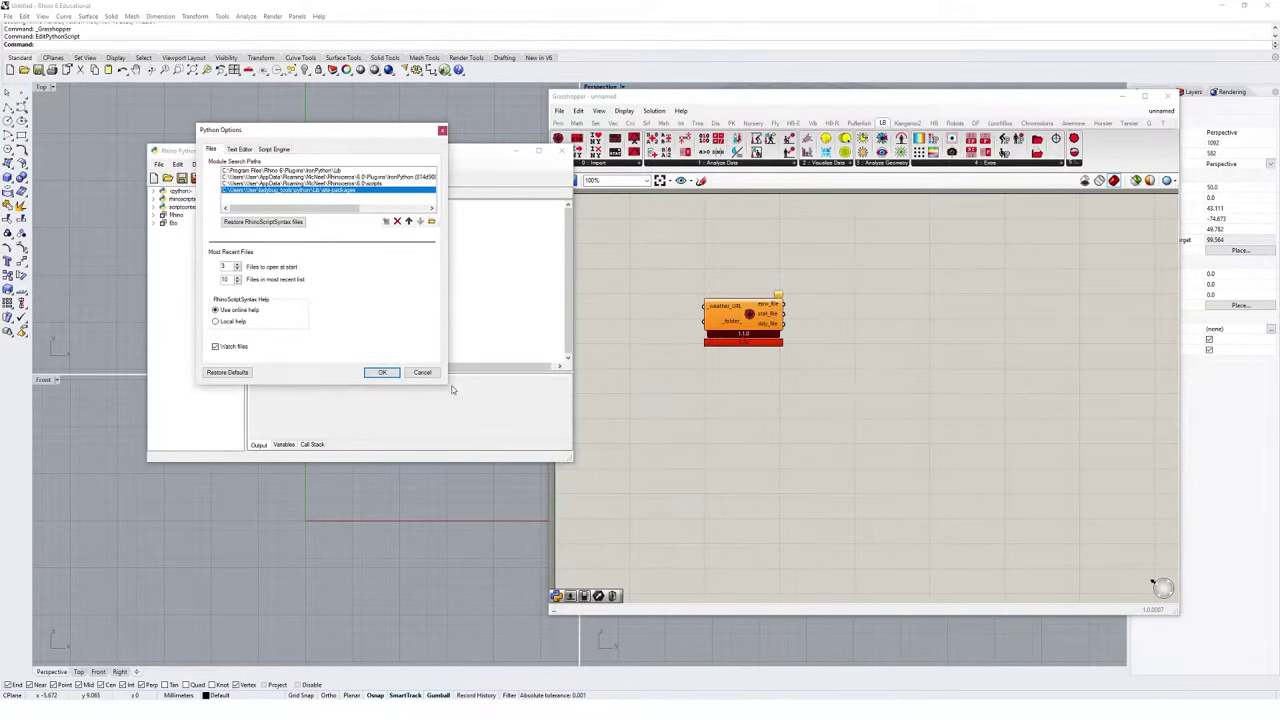
click(422, 372)
click(557, 149)
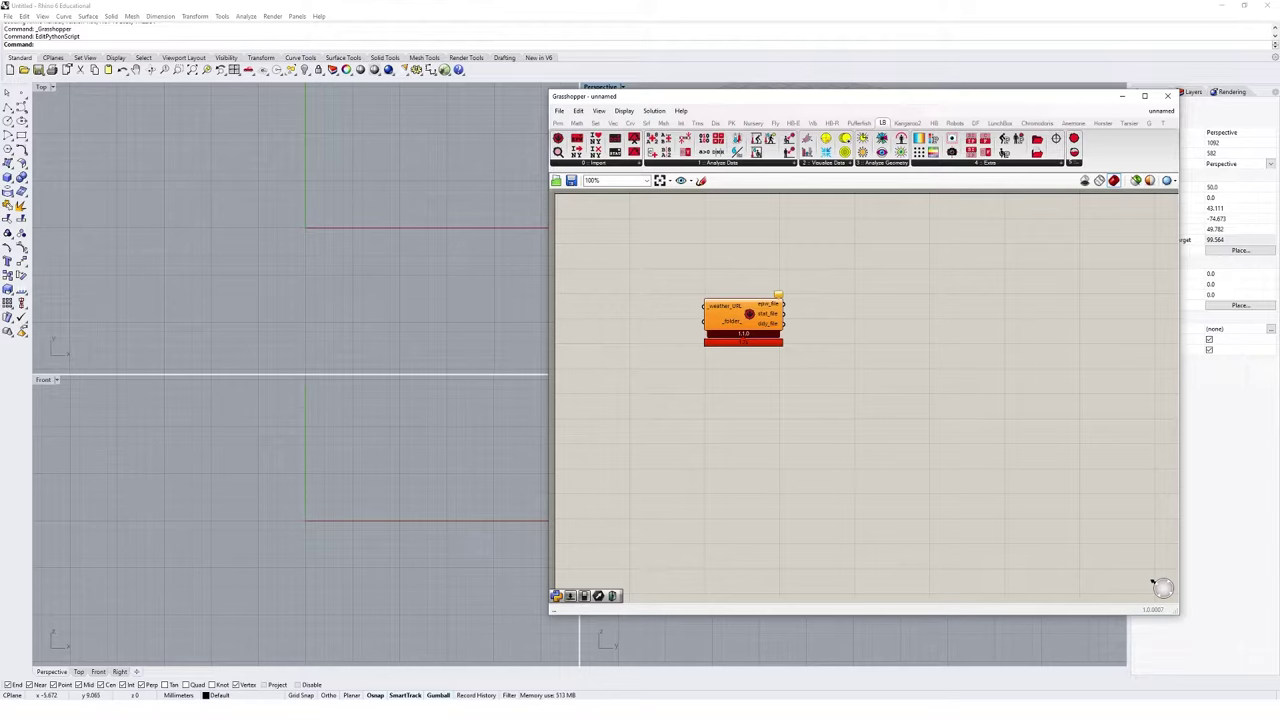
Place the Ladybug sky matrix component beside the LB Download Weather component and copy its error message
click(844, 144)
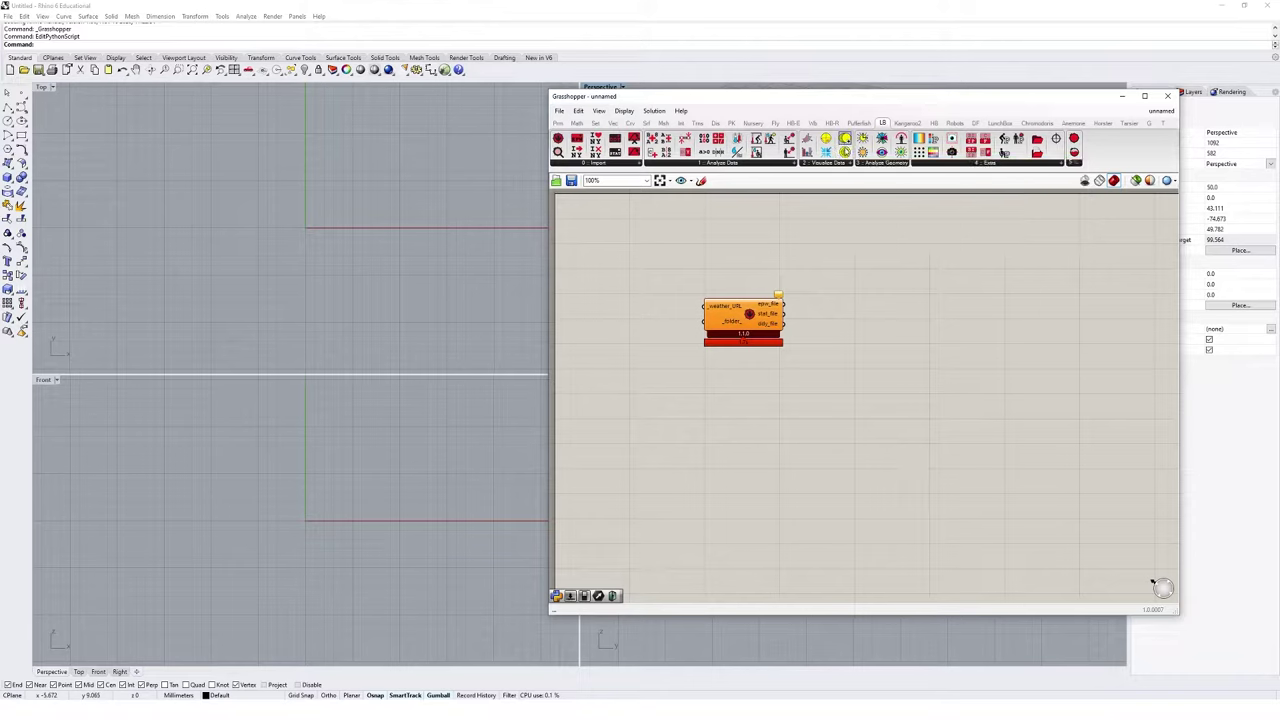
drag(926, 402, 927, 405)
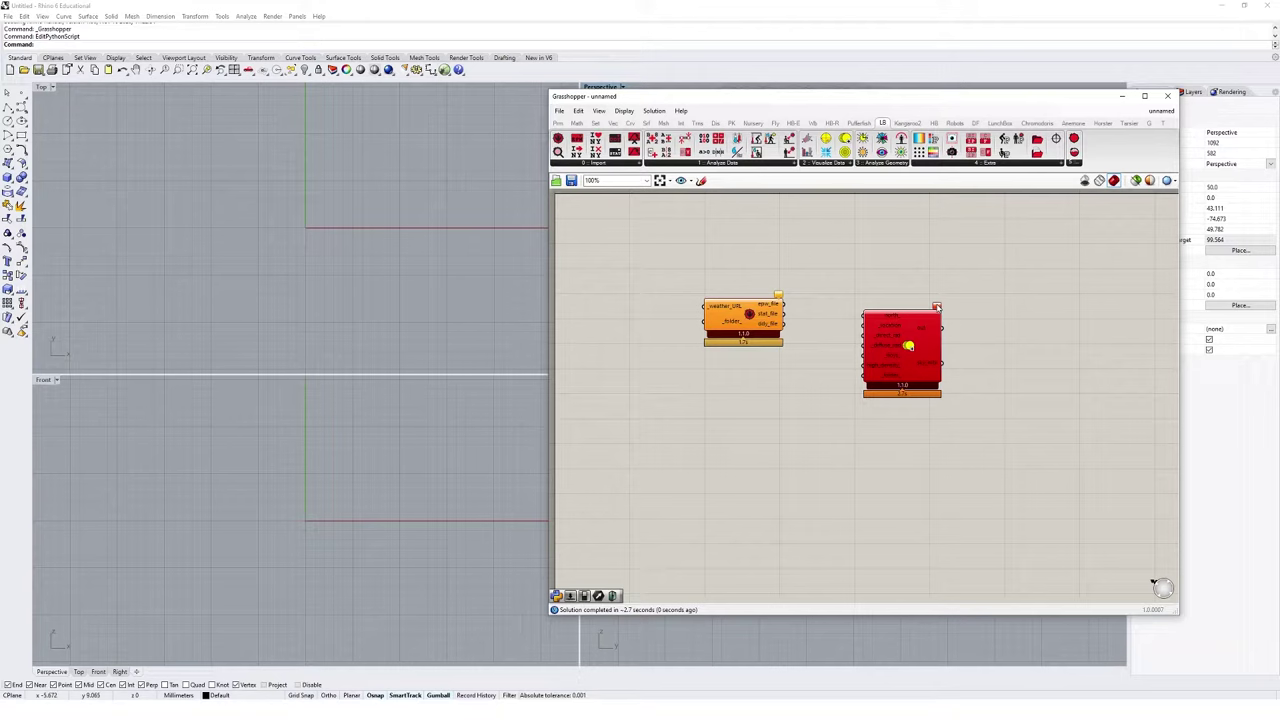
mouse_move(938, 308)
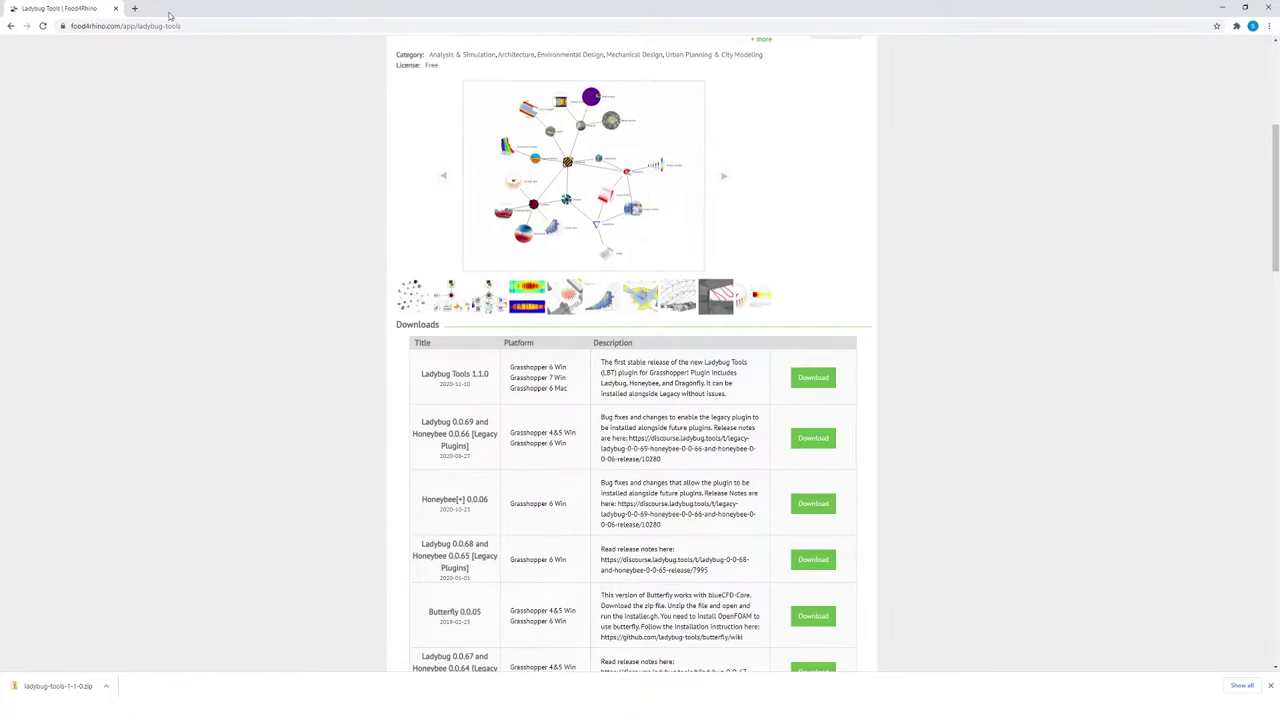
Switch to Chrome and open the lbt-grasshopper wiki's 1.4-Compatibility-Matrix page in a new tab, using the link from the copied error text
click(134, 8)
text(1. Solution exception:No Radiance installation was found on this machine. Download and install the version of Radiance listed in the Ladybug Tools compatibility matrix https://github.com/ladybug-tools/lbt-grasshopper/wiki/1.4-Compatibility-Matrix)
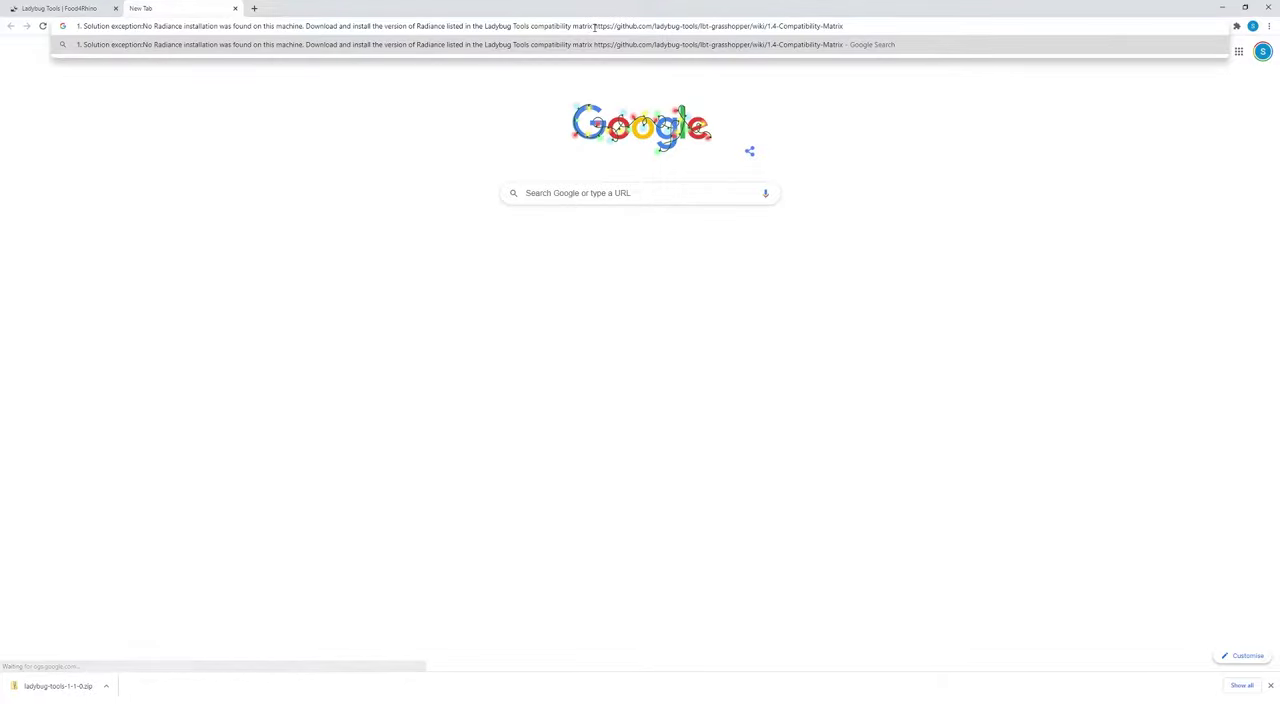
drag(595, 26, 77, 26)
key(BackSpace)
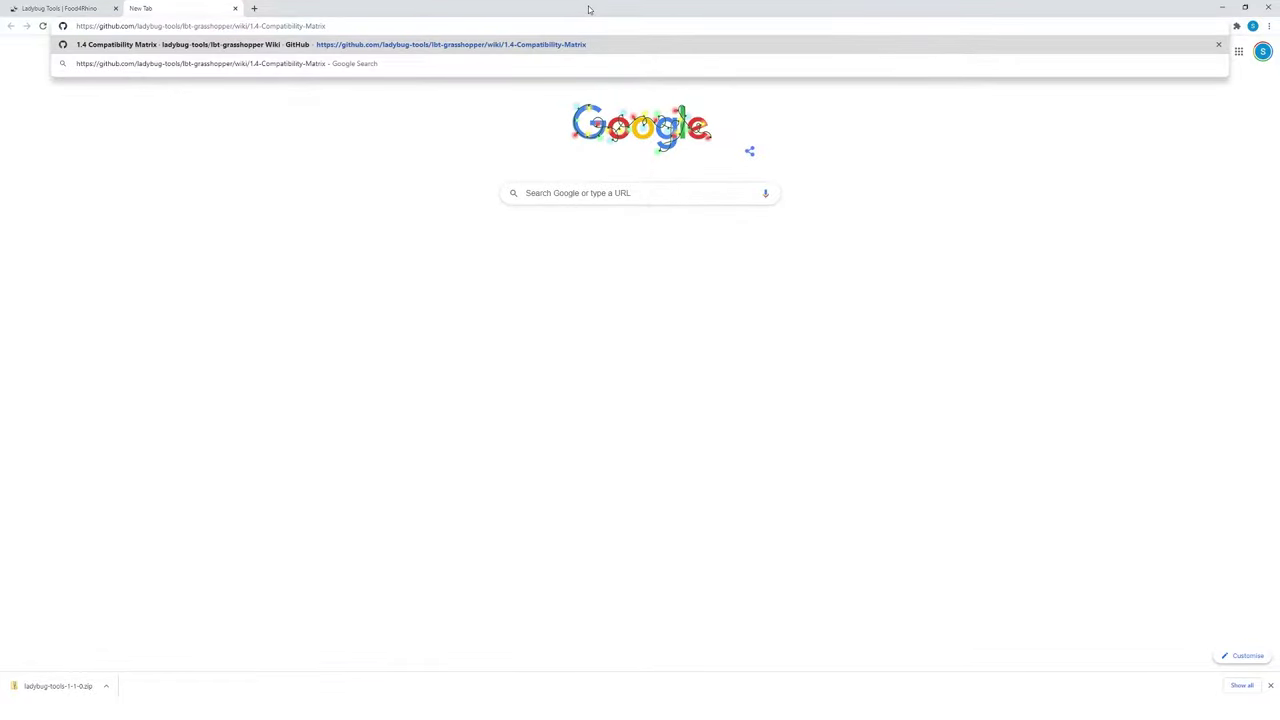
key(Return)
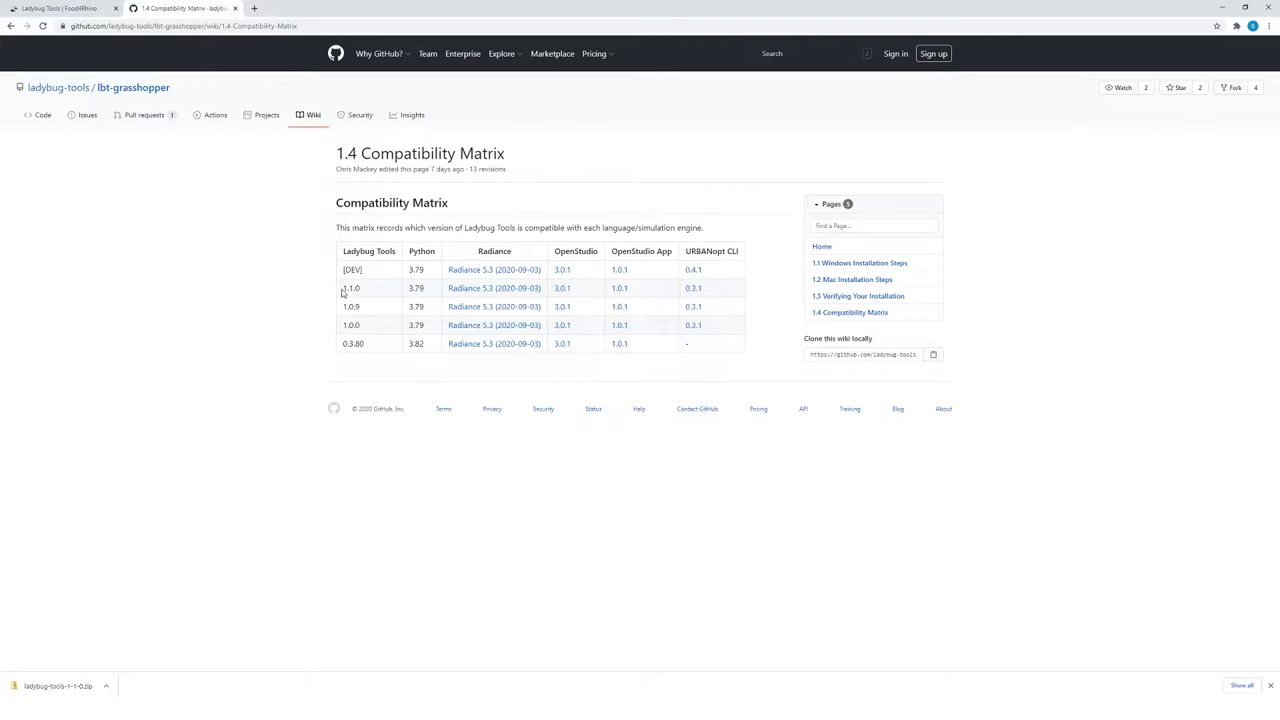
Download Radiance_012cb178_Windows.exe from the Radiance 5.3 (2020-09-03) release listed for Ladybug Tools 1.1.0
double_click(345, 288)
click(437, 297)
click(472, 289)
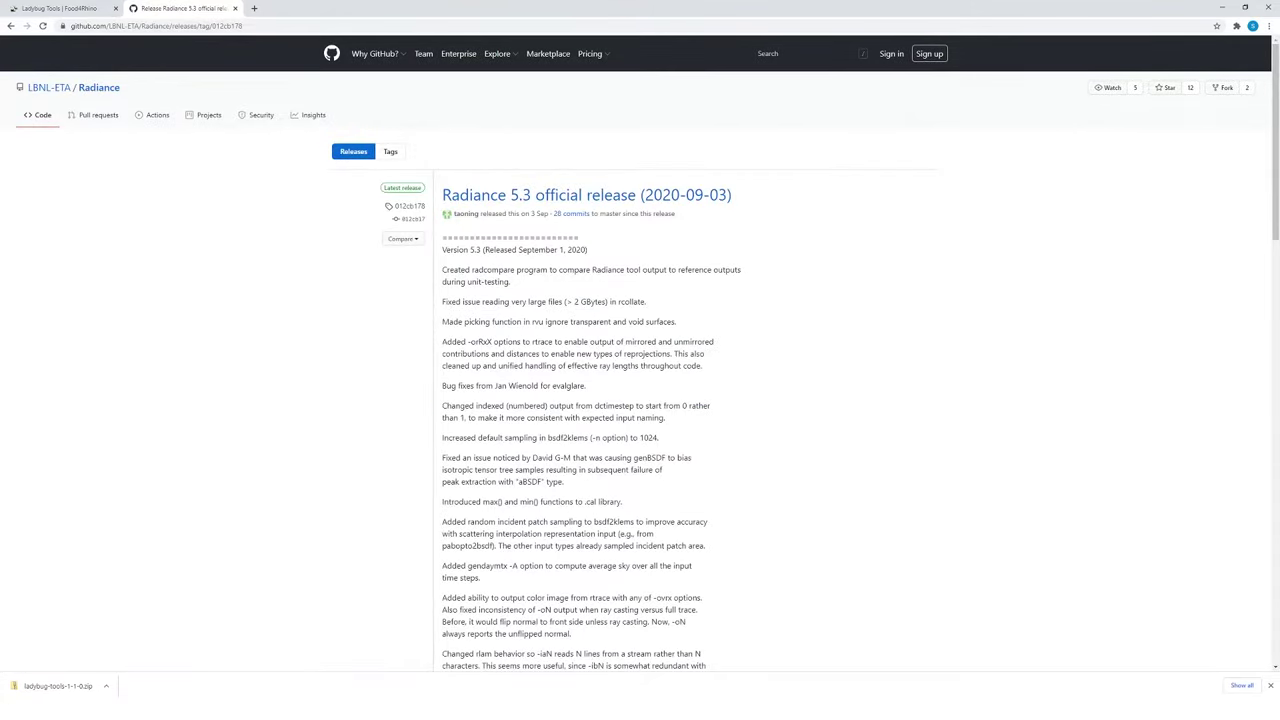
scroll(731, 271, down, 15)
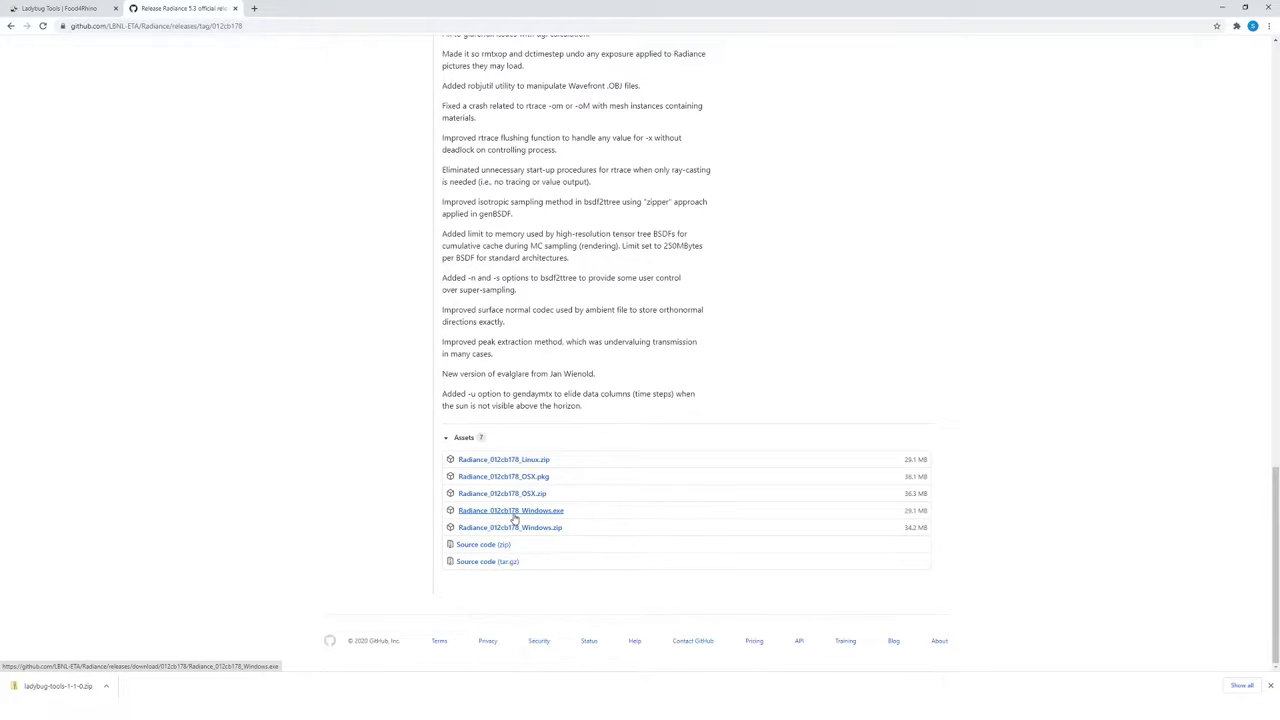
click(514, 516)
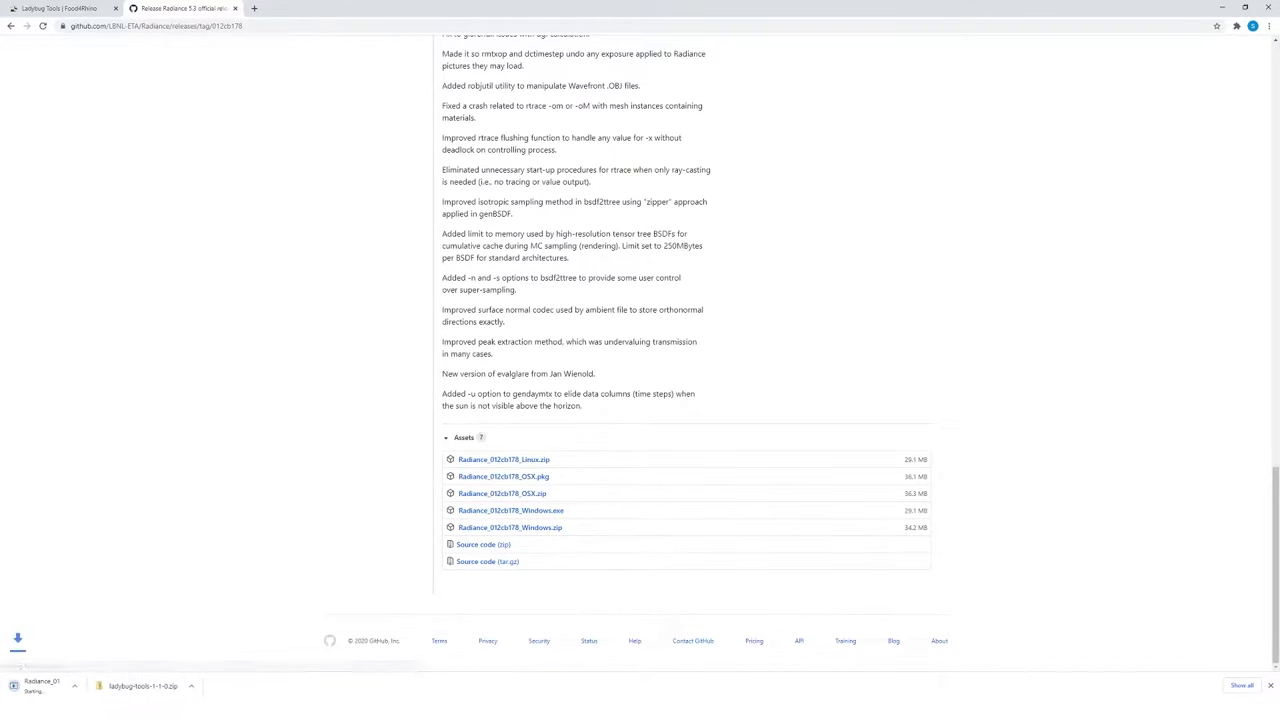
Run the downloaded Radiance installer, accept the license, and install to the default C:\Radiance folder without adding Radiance to the system PATH
drag(1279, 75, 643, 147)
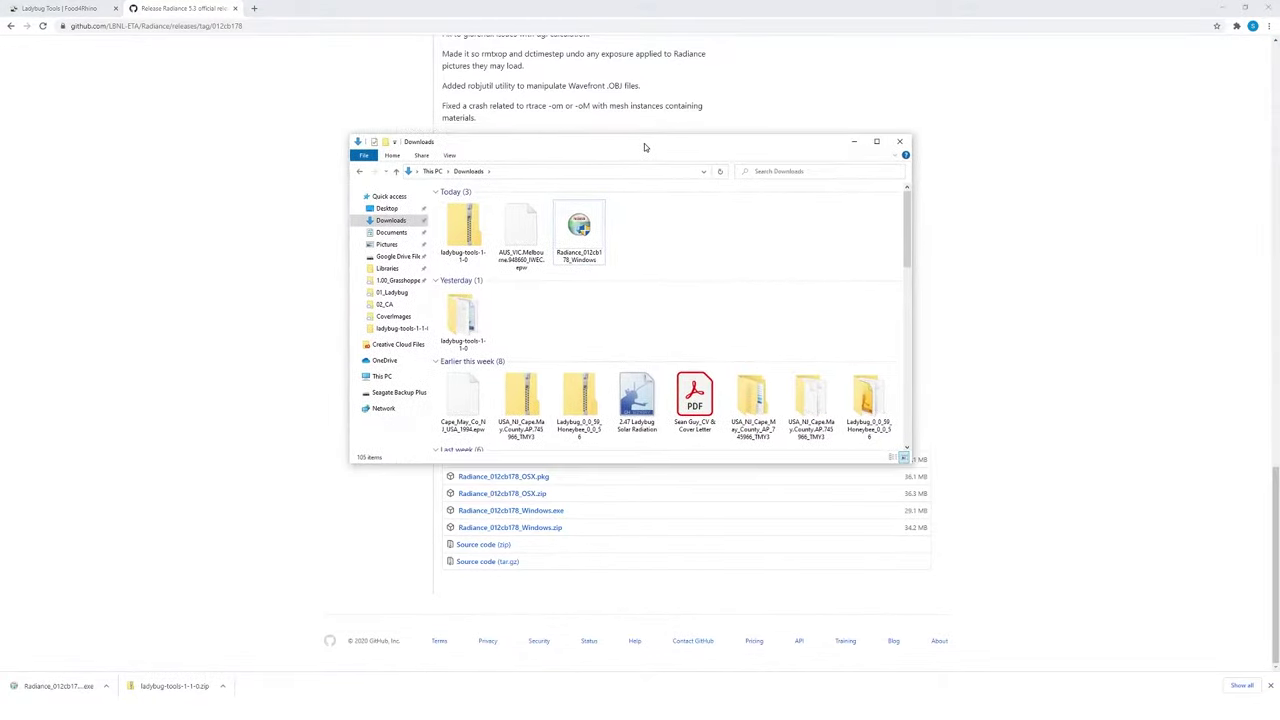
double_click(590, 246)
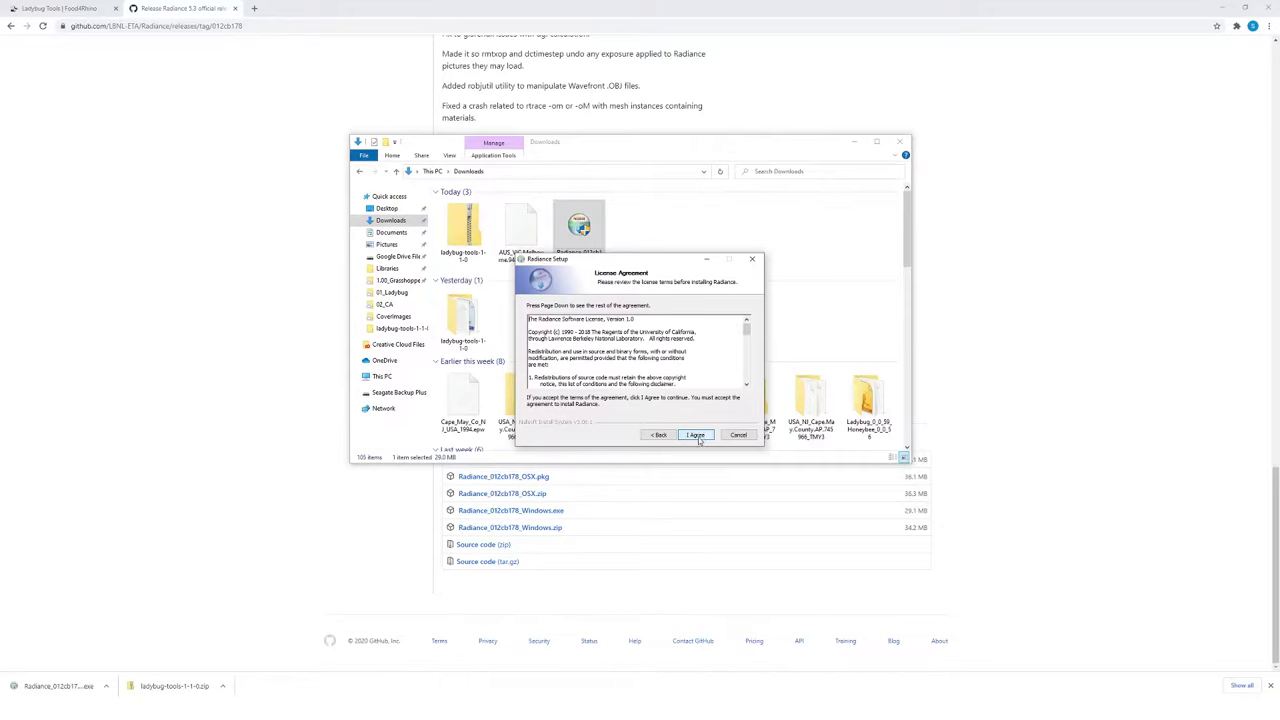
click(695, 435)
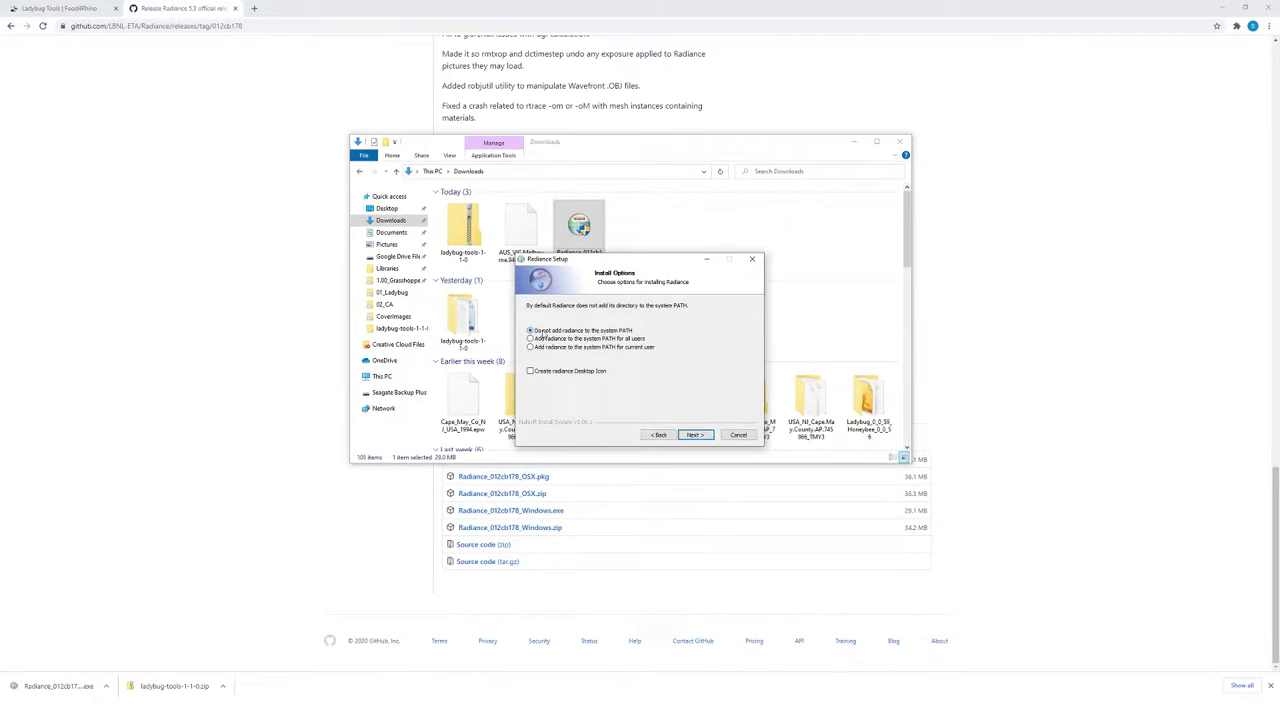
click(695, 436)
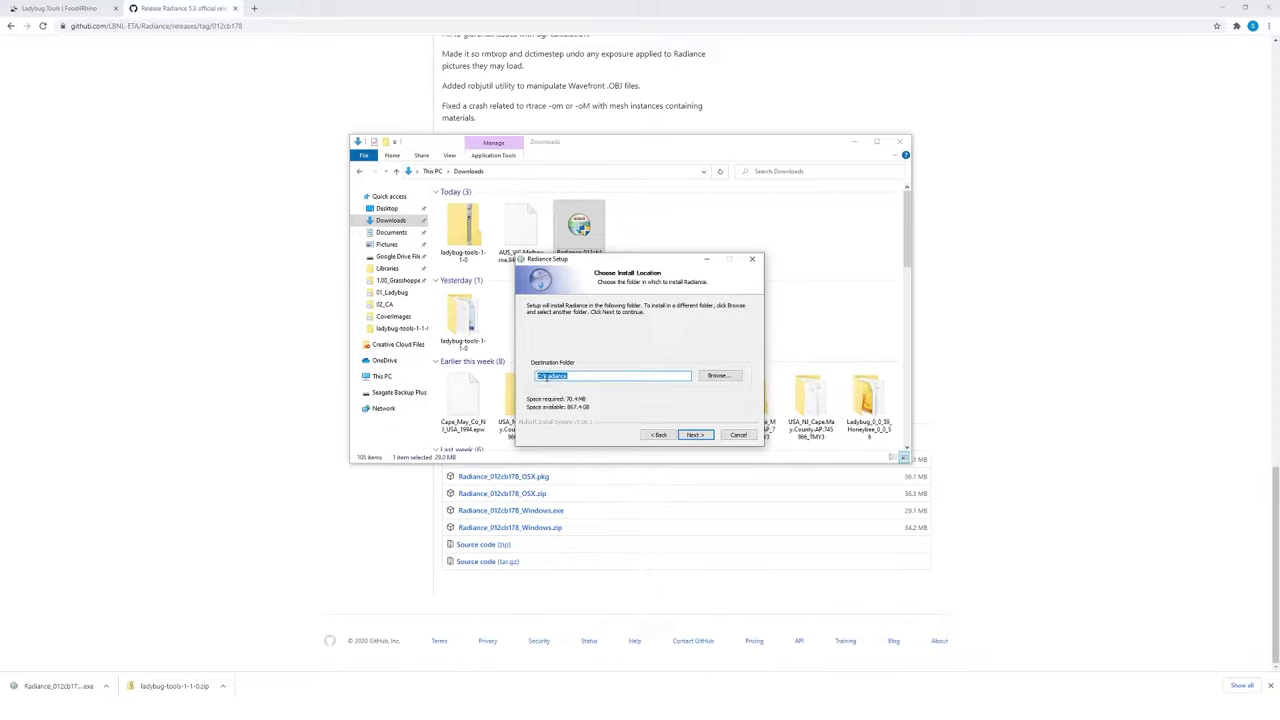
click(695, 435)
click(695, 436)
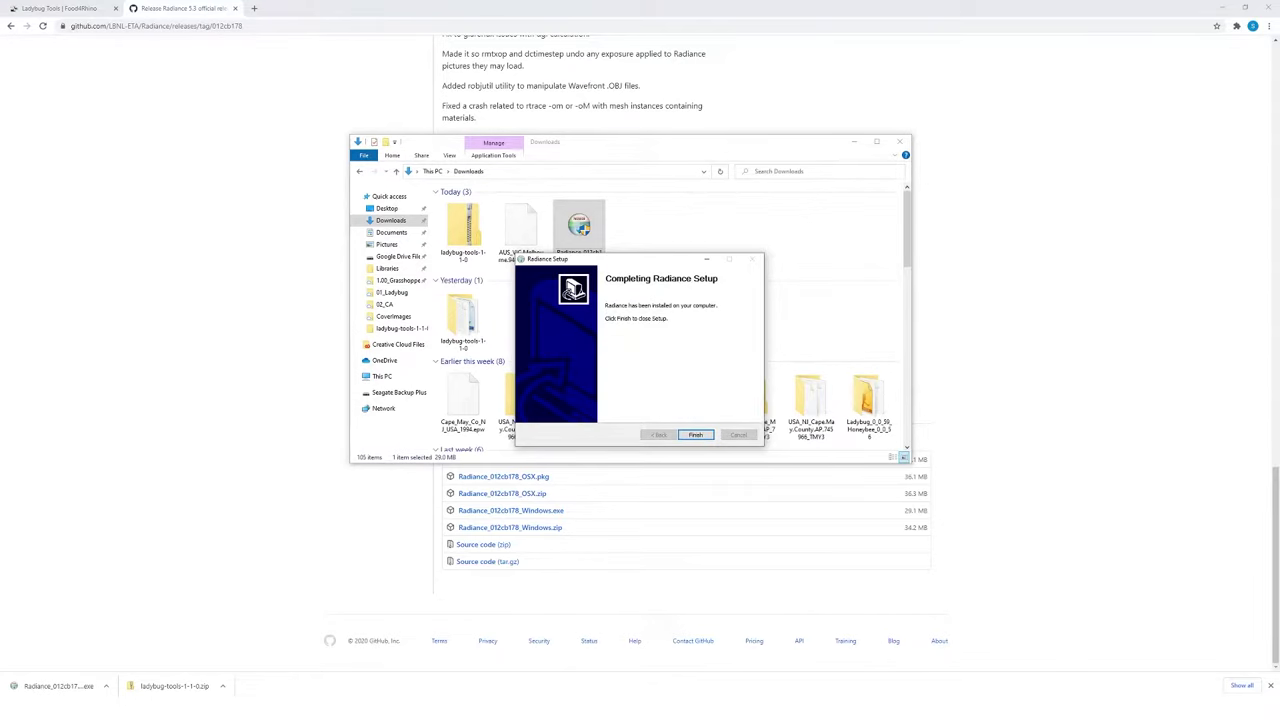
click(695, 435)
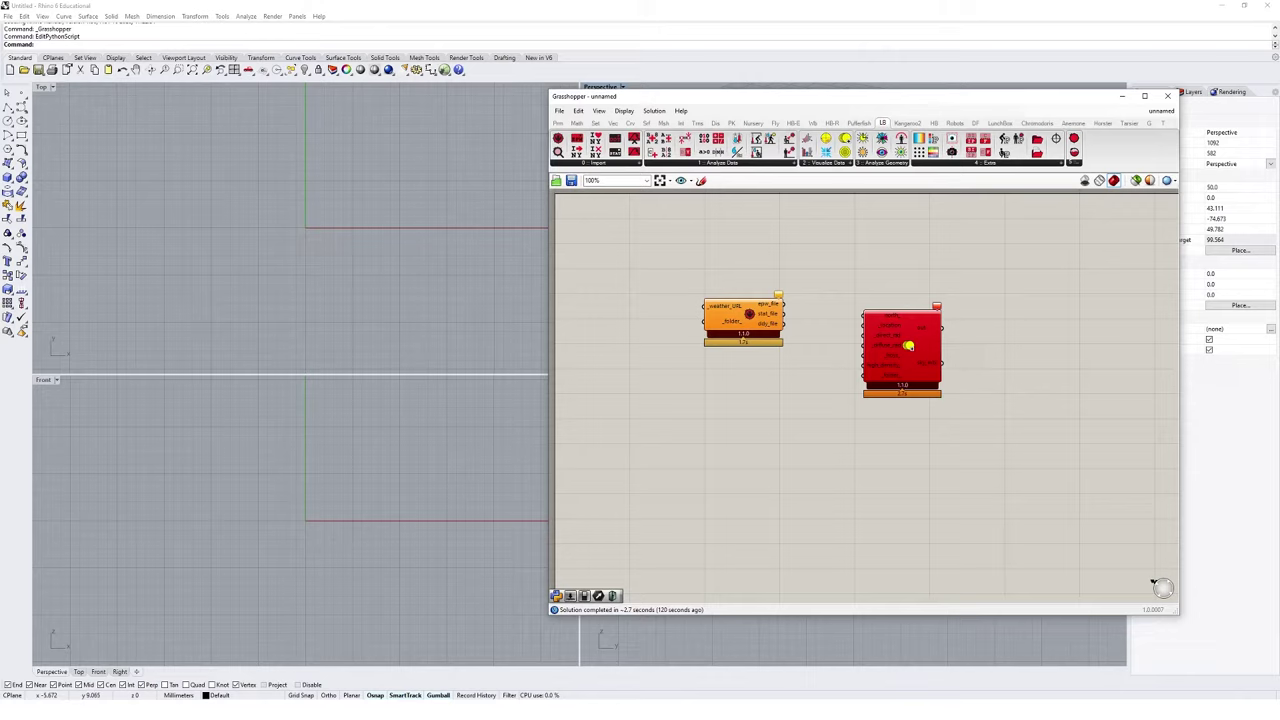
Close Grasshopper and Rhino, restart Rhino with a new model, and launch Grasshopper
click(1167, 95)
click(1268, 5)
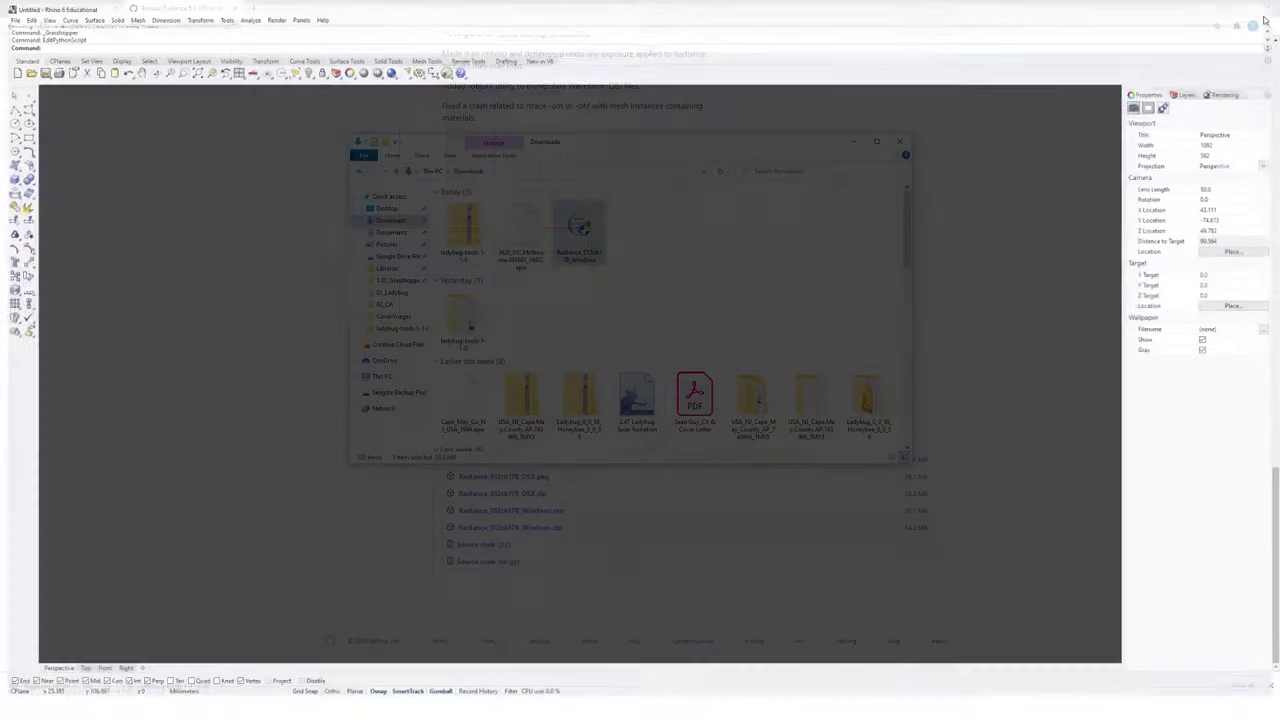
click(723, 411)
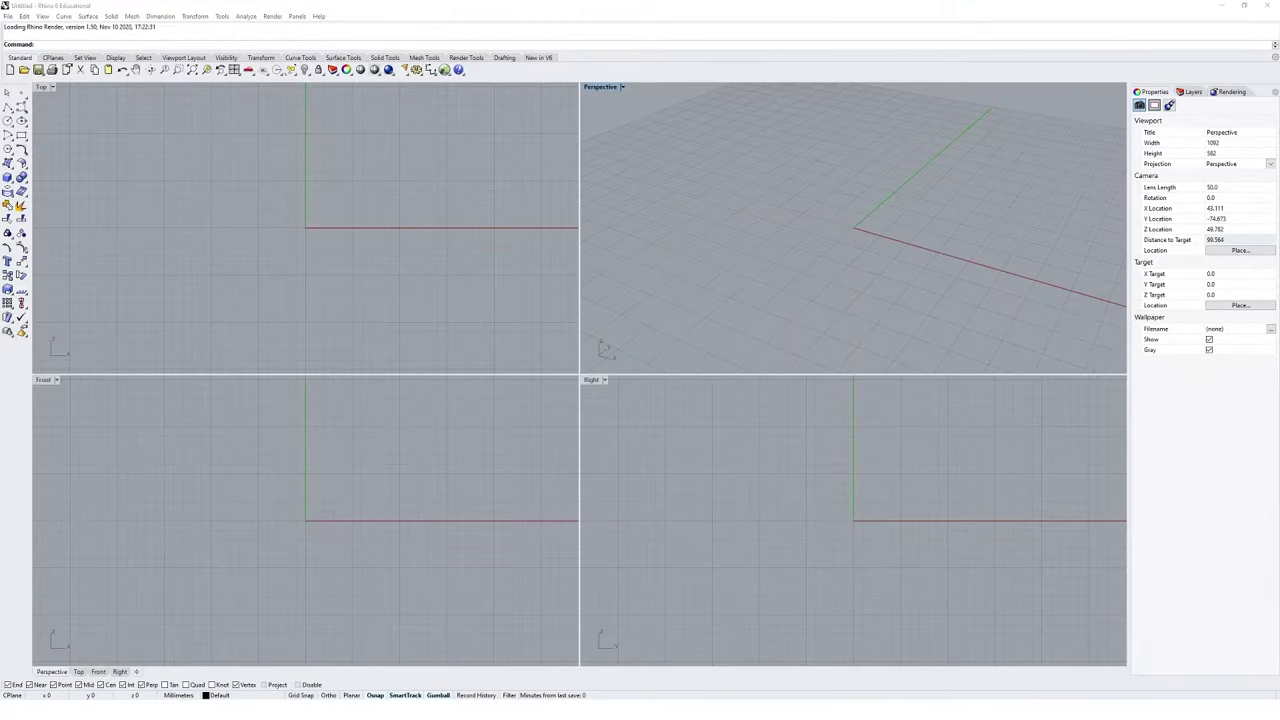
click(444, 69)
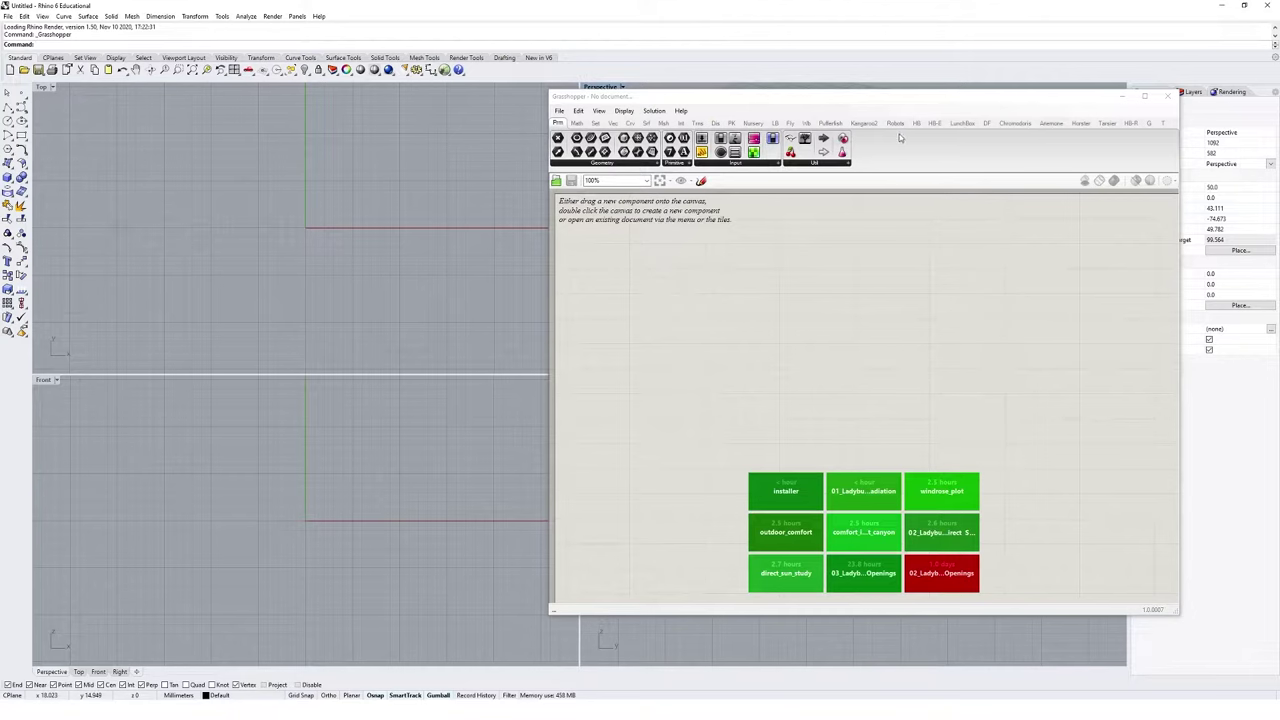
Place the Ladybug sky matrix component on the empty Grasshopper canvas to test the Radiance installation
click(775, 122)
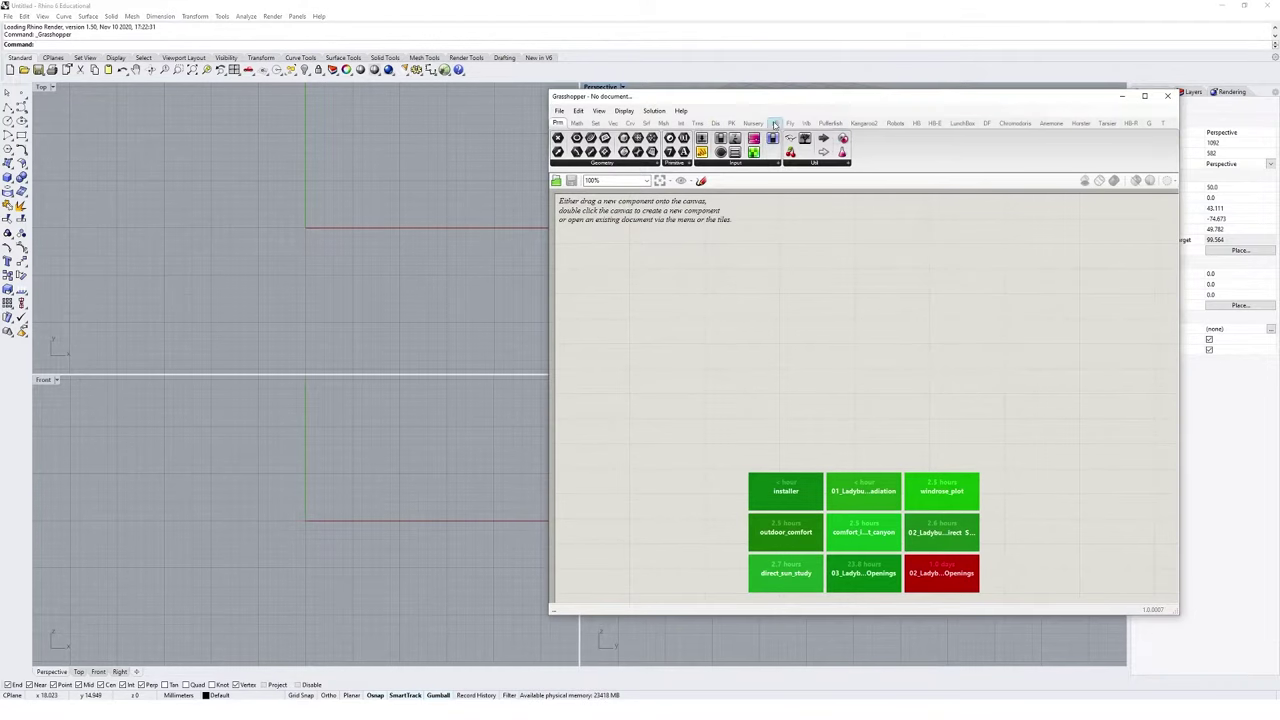
click(845, 138)
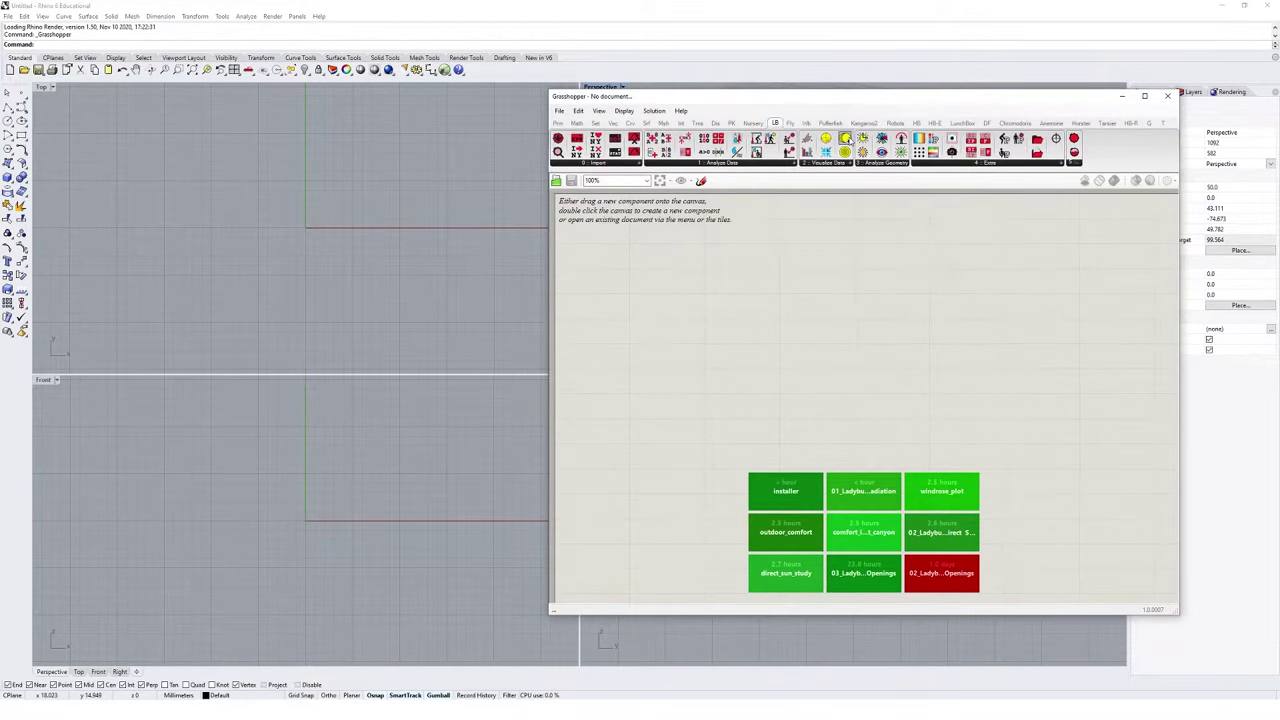
click(1082, 362)
click(812, 310)
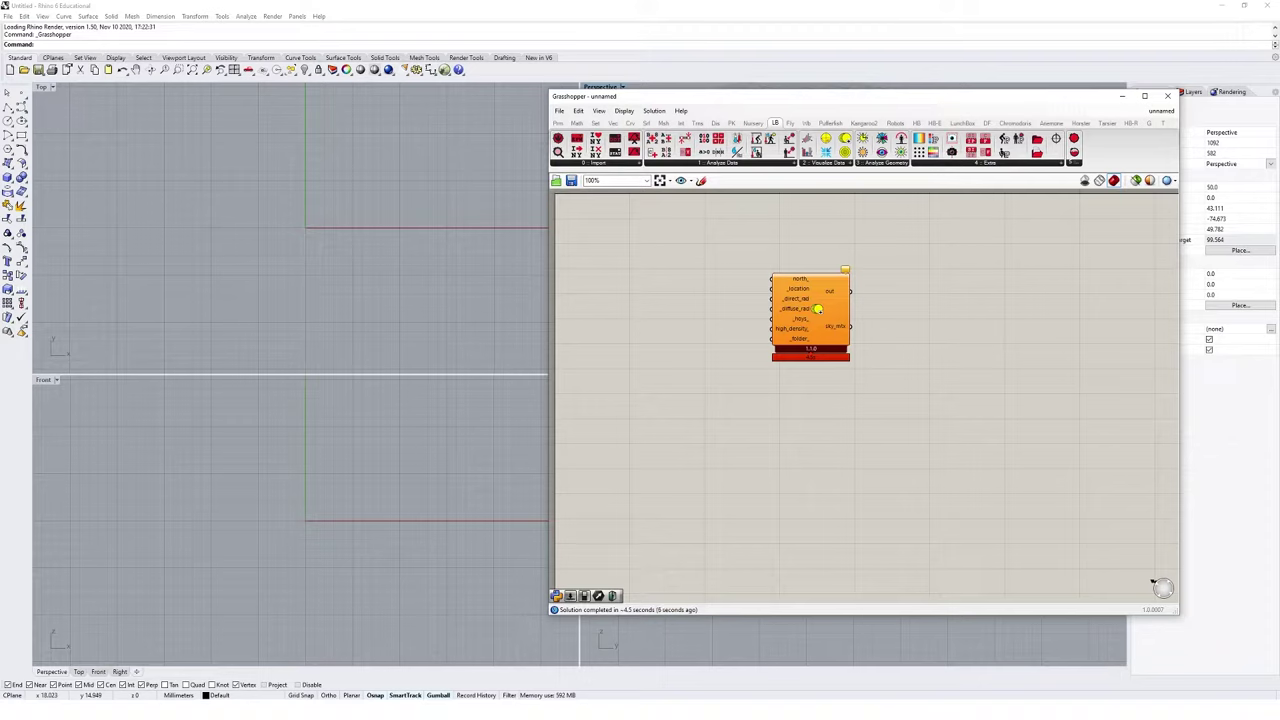
Start a new Grasshopper document and dock the Grasshopper window beside the Rhino viewports
click(559, 110)
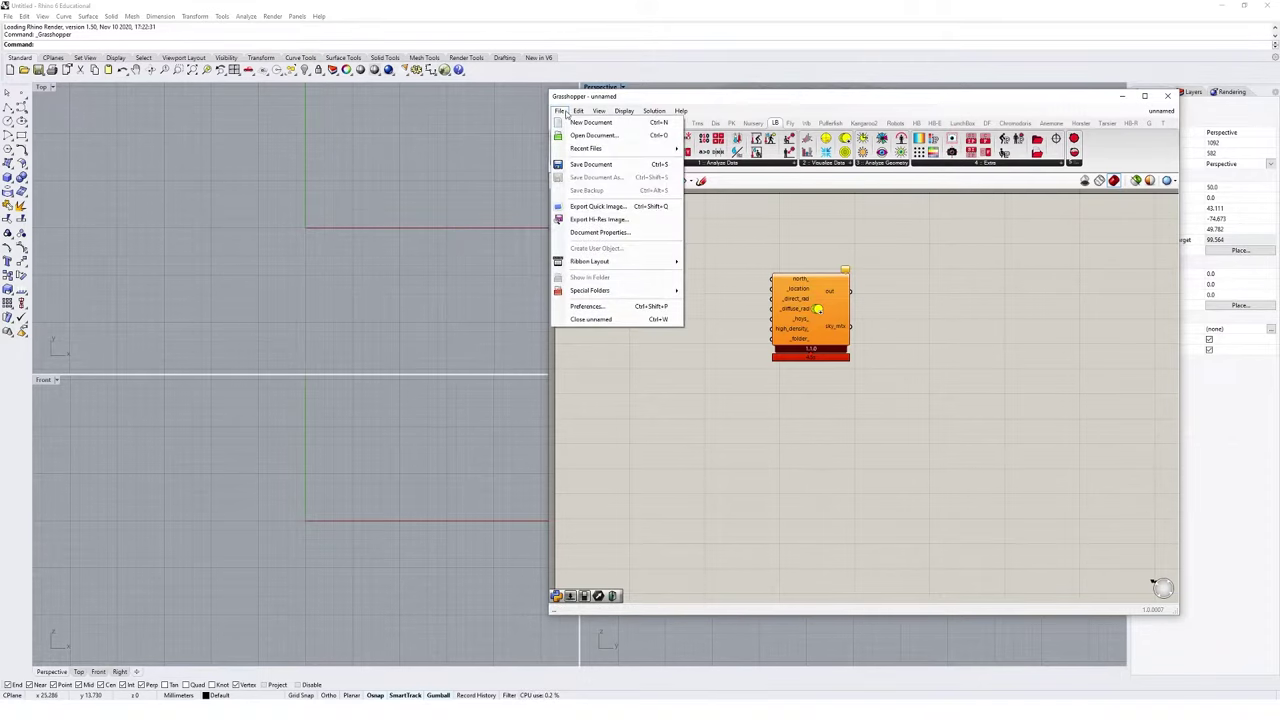
click(662, 118)
drag(747, 98, 1279, 110)
Open the 11.01_Template Grasshopper definition from the 11.01_Installing Ladybug folder
click(651, 22)
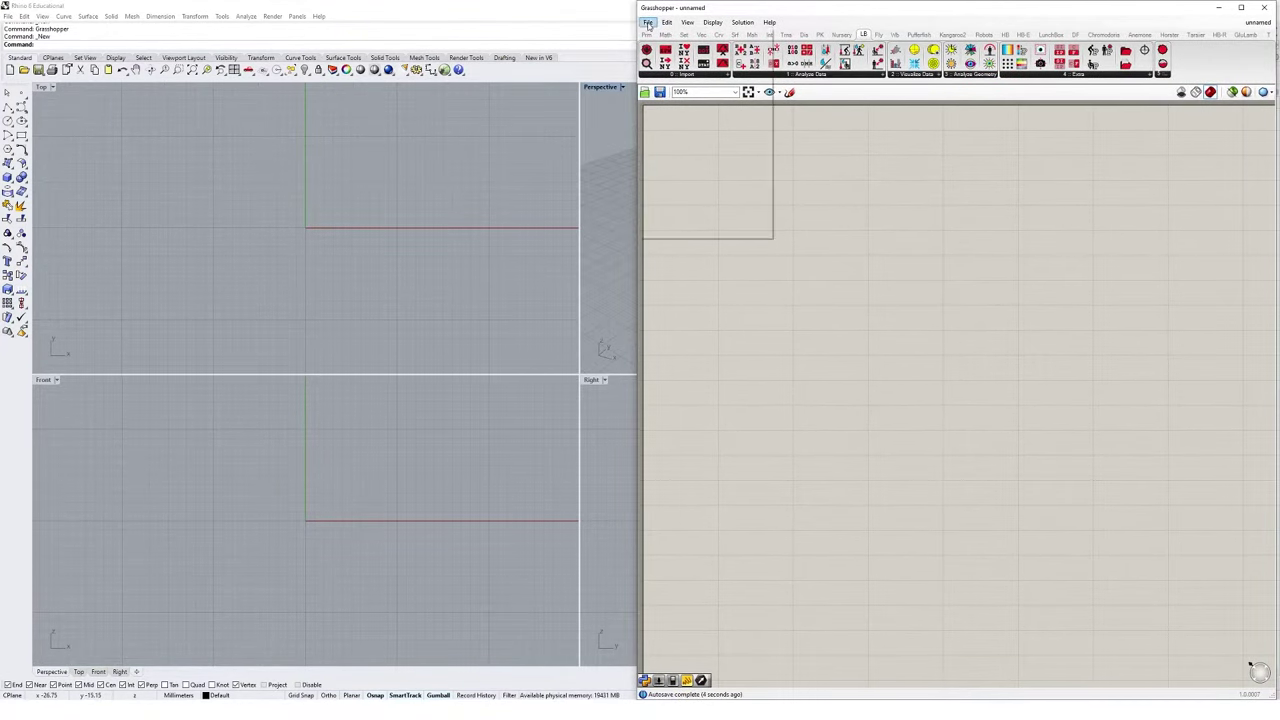
click(662, 47)
click(762, 99)
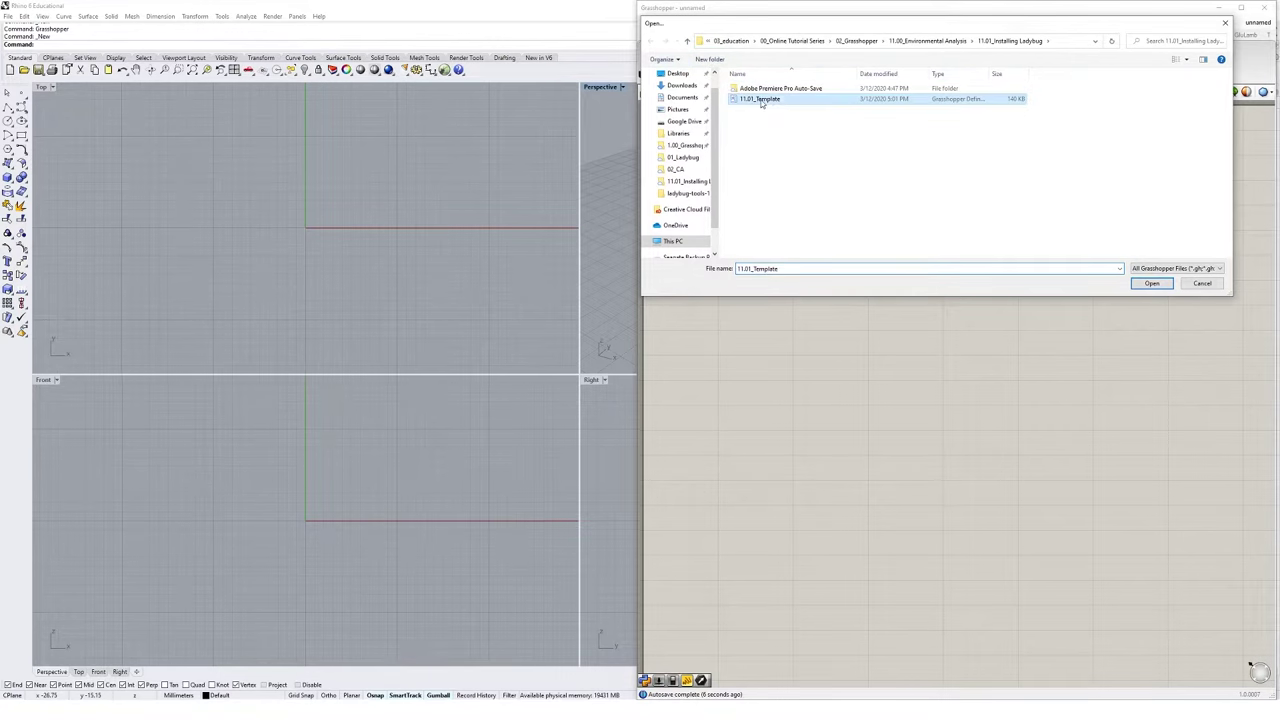
click(1150, 282)
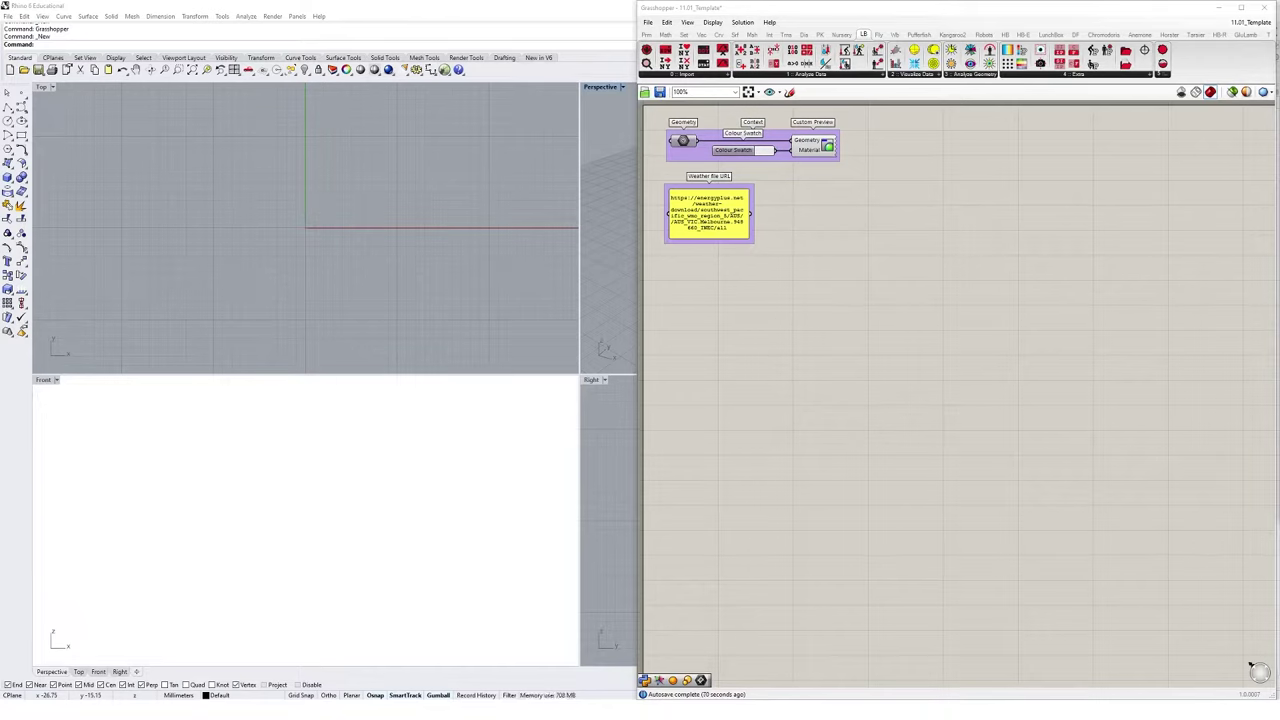
click(776, 13)
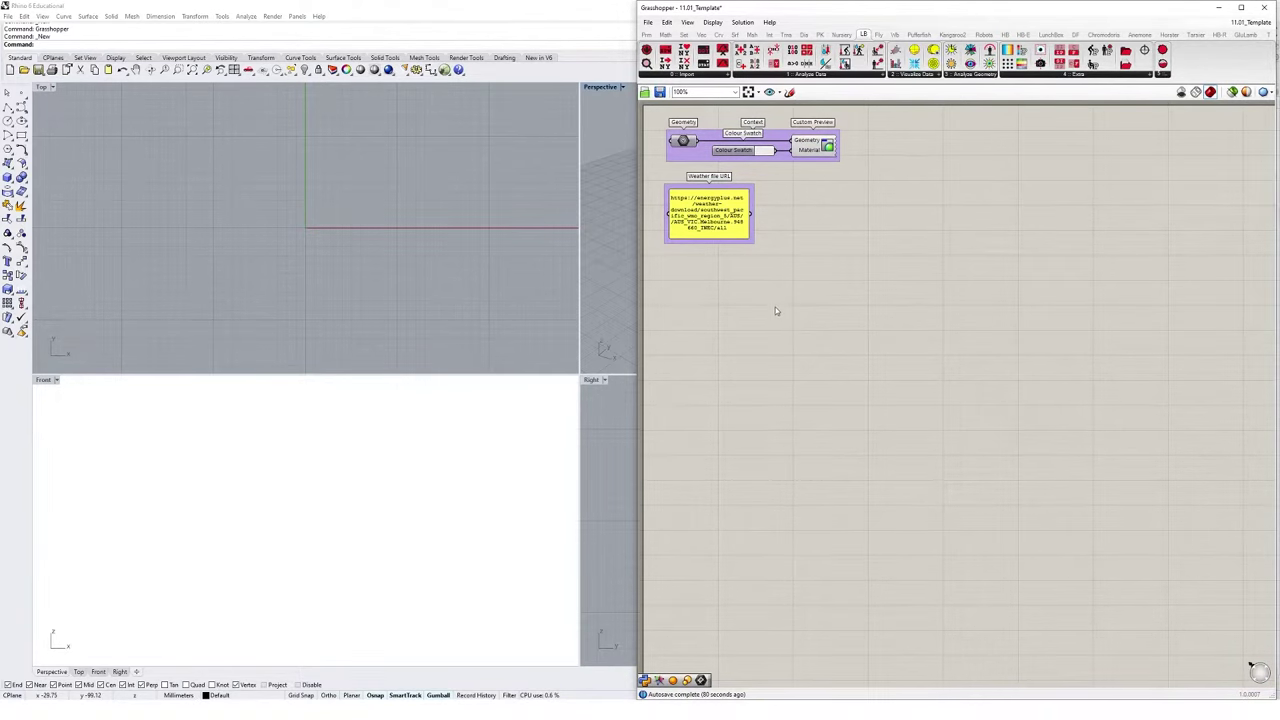
Maximize the Perspective viewport and frame the city context model from a closer, elevated angle
double_click(606, 87)
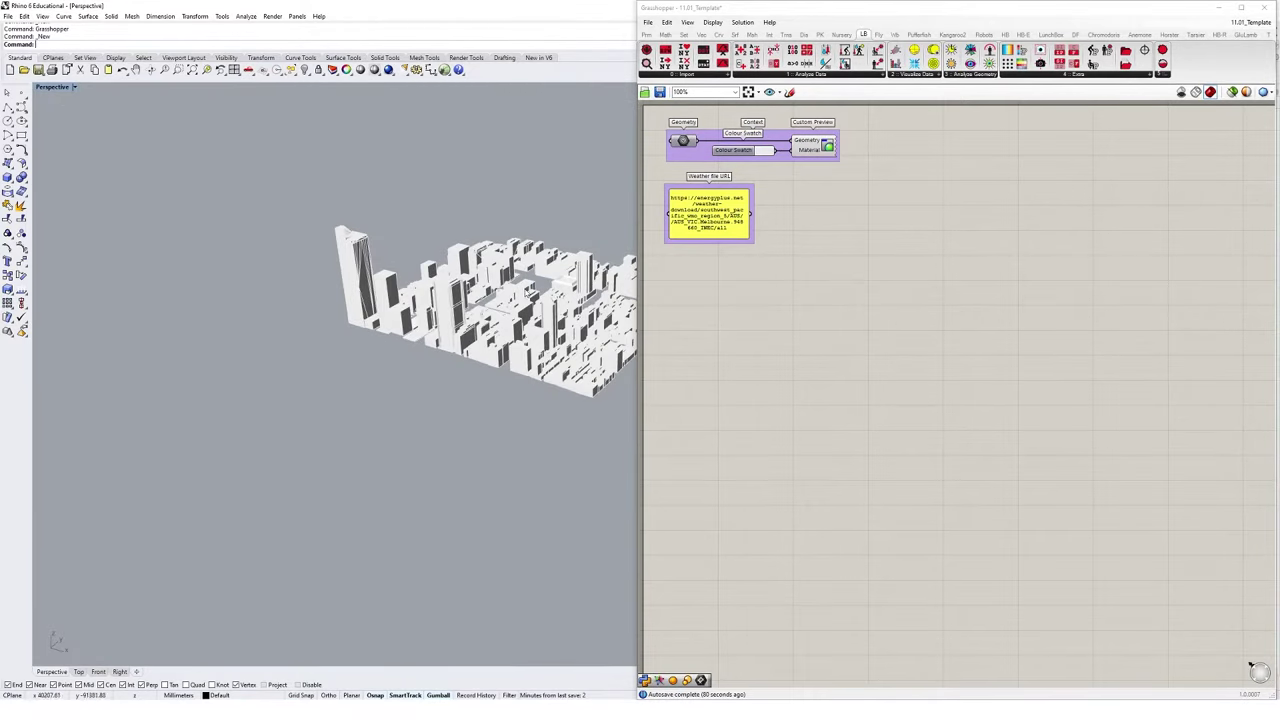
right_drag(528, 292, 530, 335)
scroll(530, 300, up, 6)
right_drag(340, 272, 398, 262)
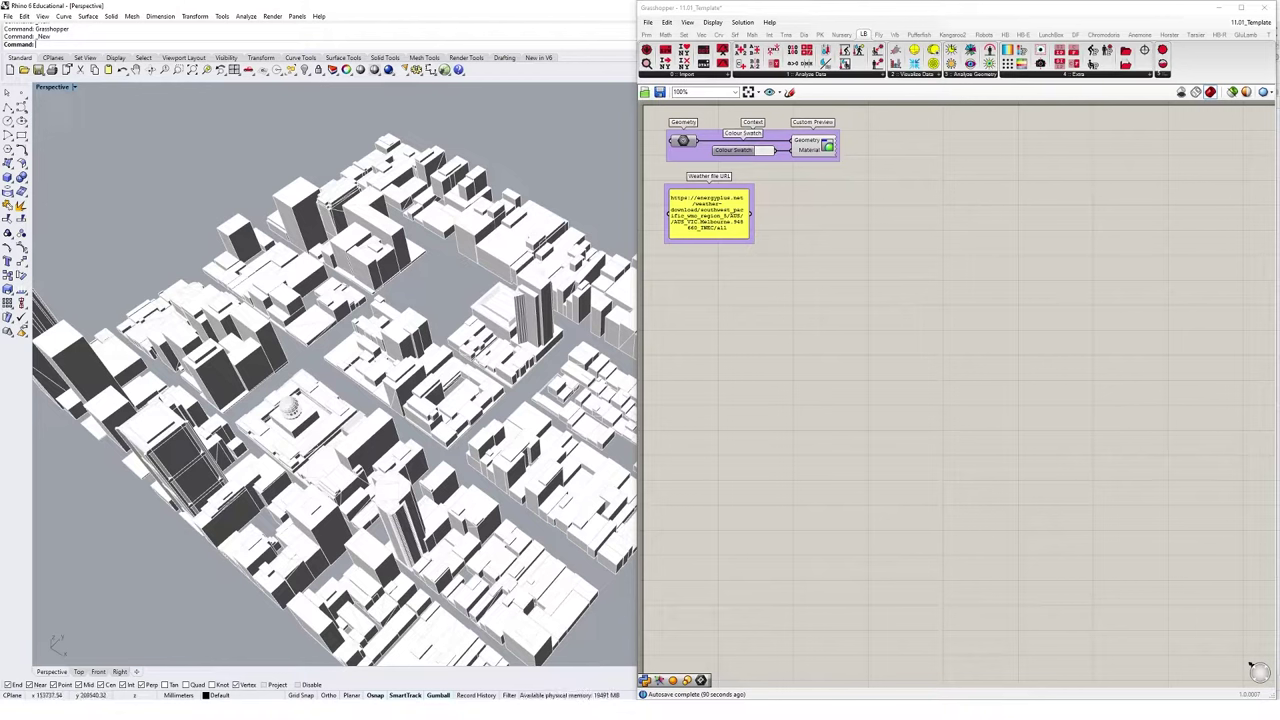
Move the Weather file URL panel and its group further down the canvas, away from the Context group
click(712, 212)
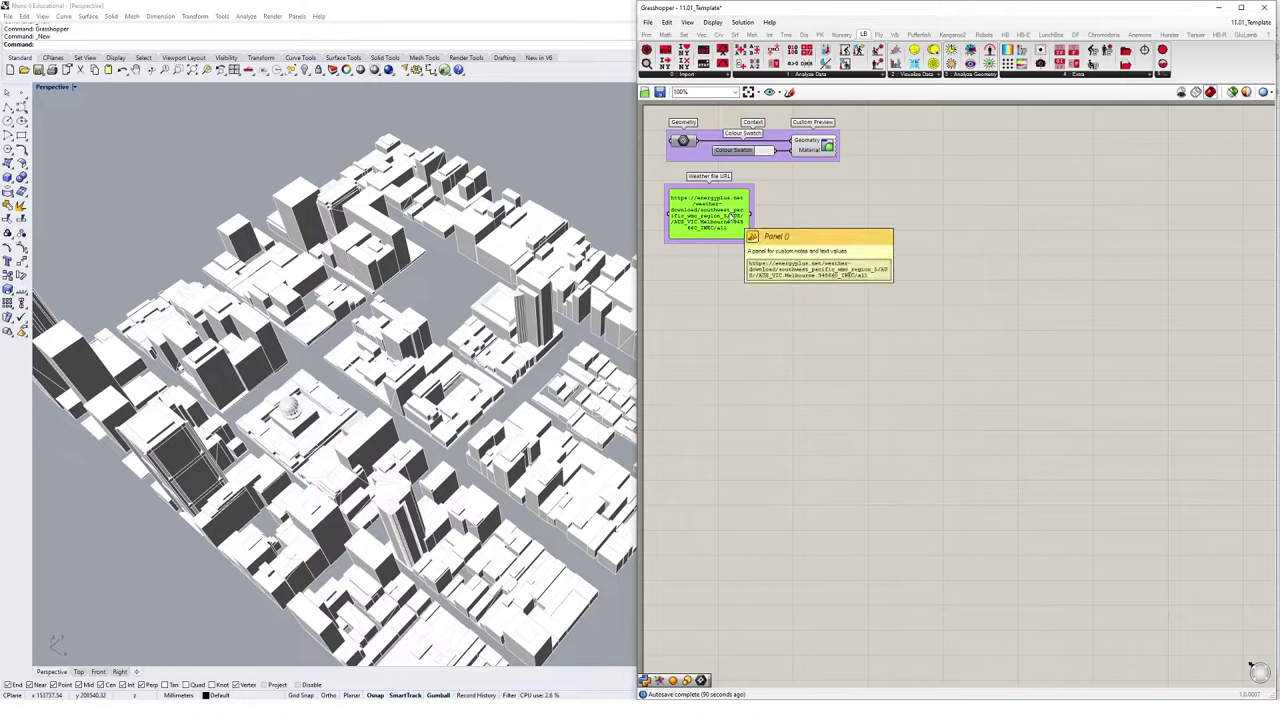
drag(731, 214, 742, 294)
click(737, 206)
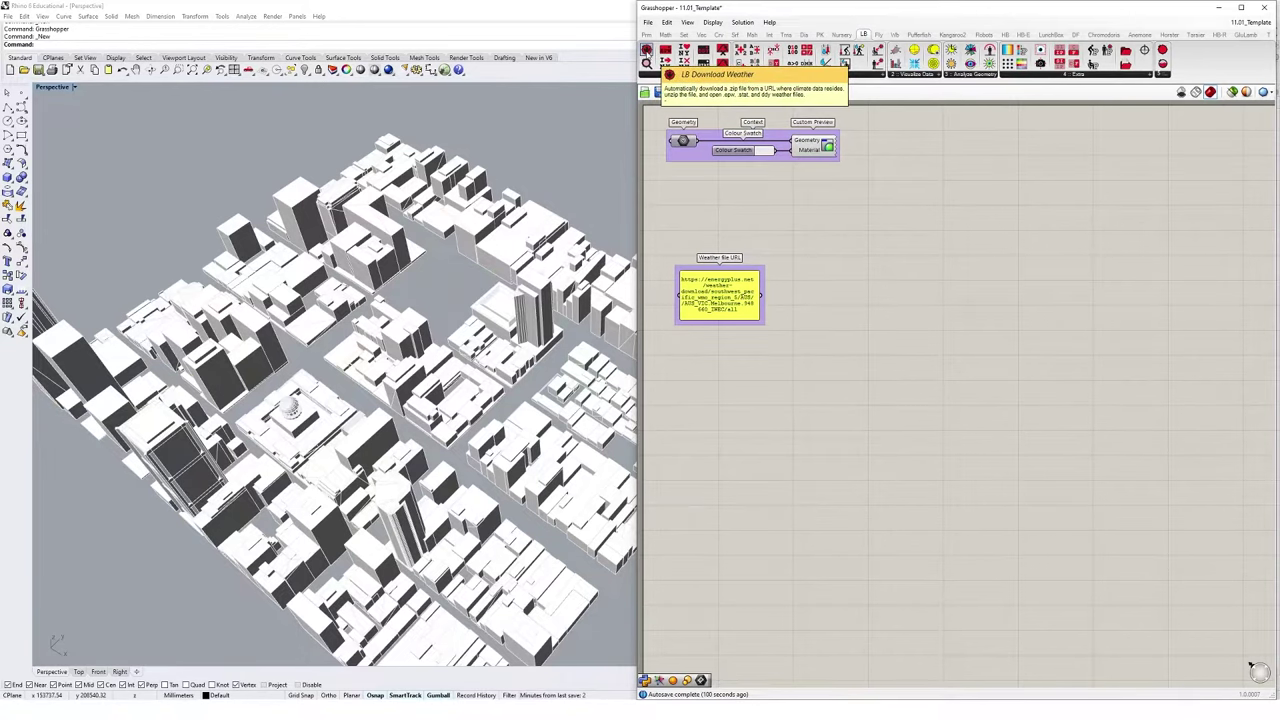
Add an LB Download Weather component beside the weather URL panel and connect the panel to its _weather_URL input
drag(647, 50, 834, 302)
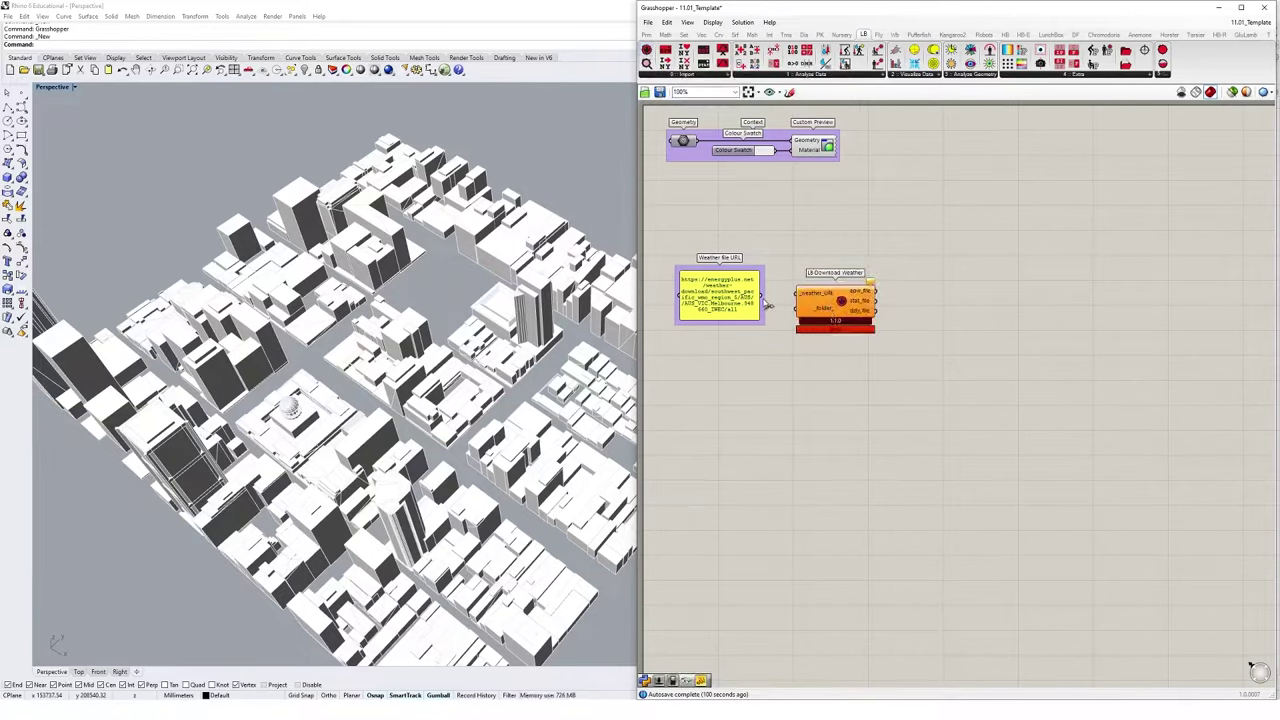
drag(767, 304, 798, 297)
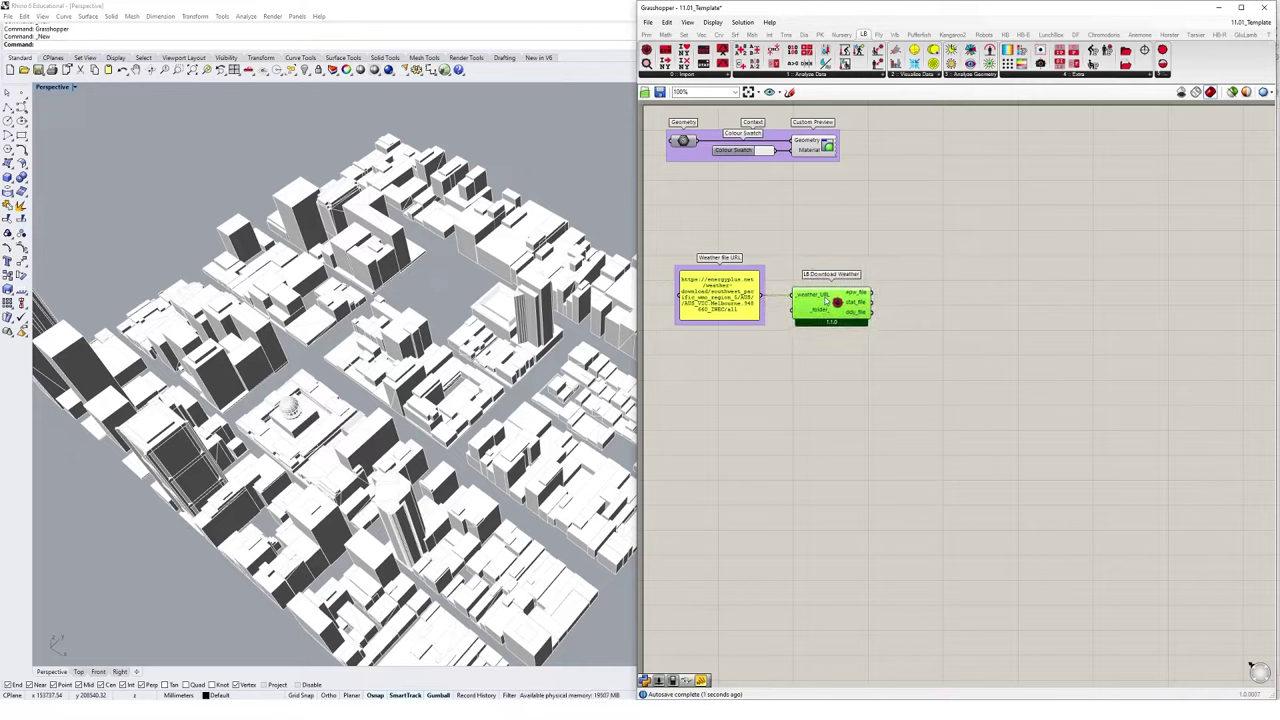
mouse_move(852, 296)
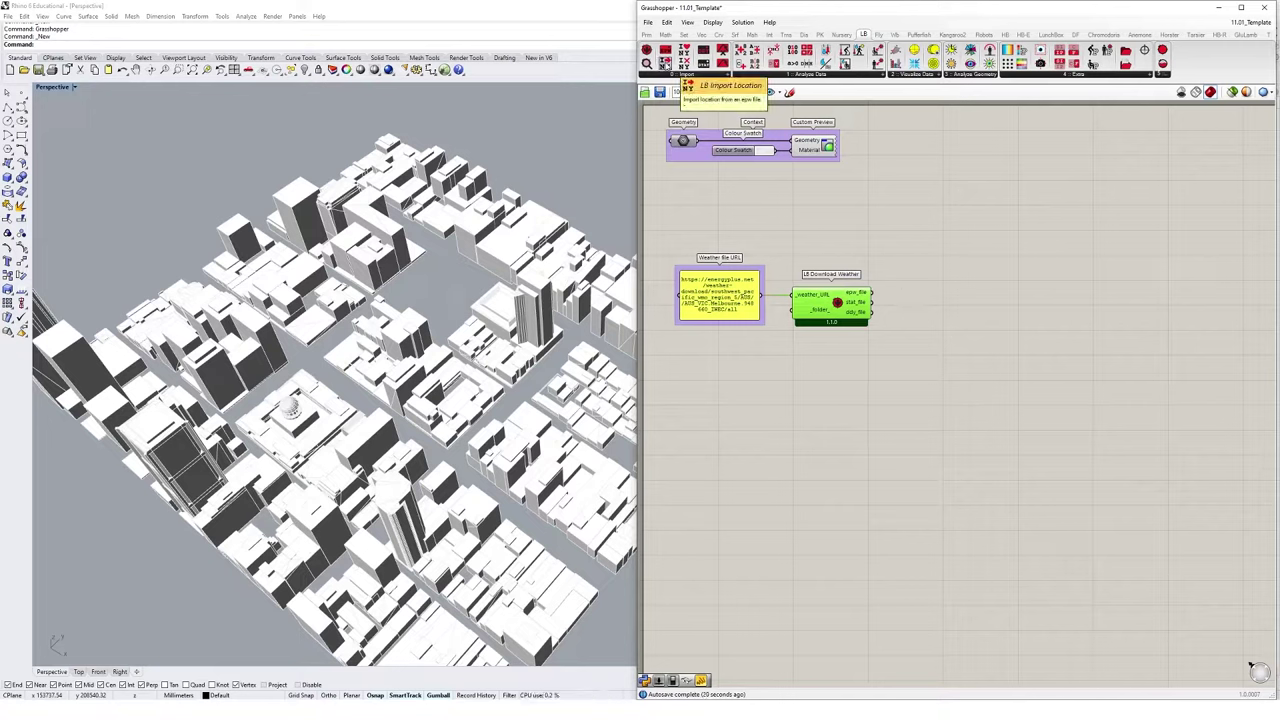
Add an LB Import Location component and connect the epw_file output of LB Download Weather to its _epw_file input
click(665, 62)
click(937, 296)
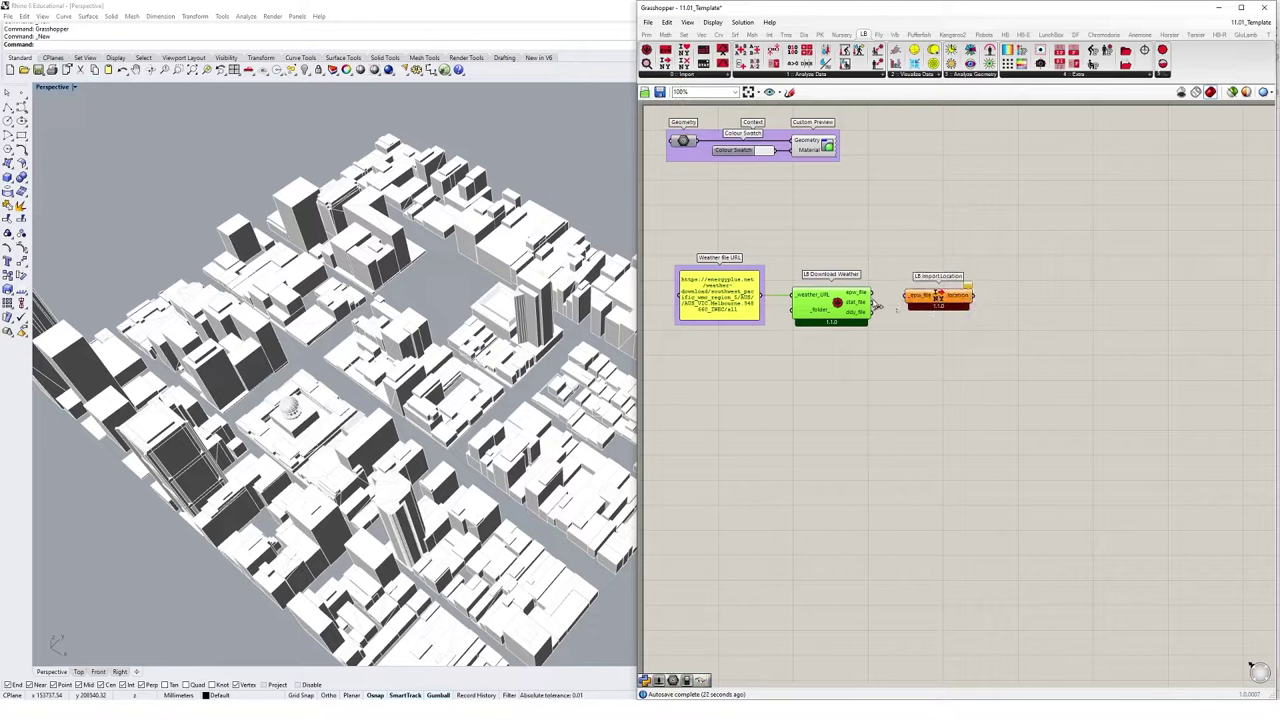
drag(873, 295, 912, 293)
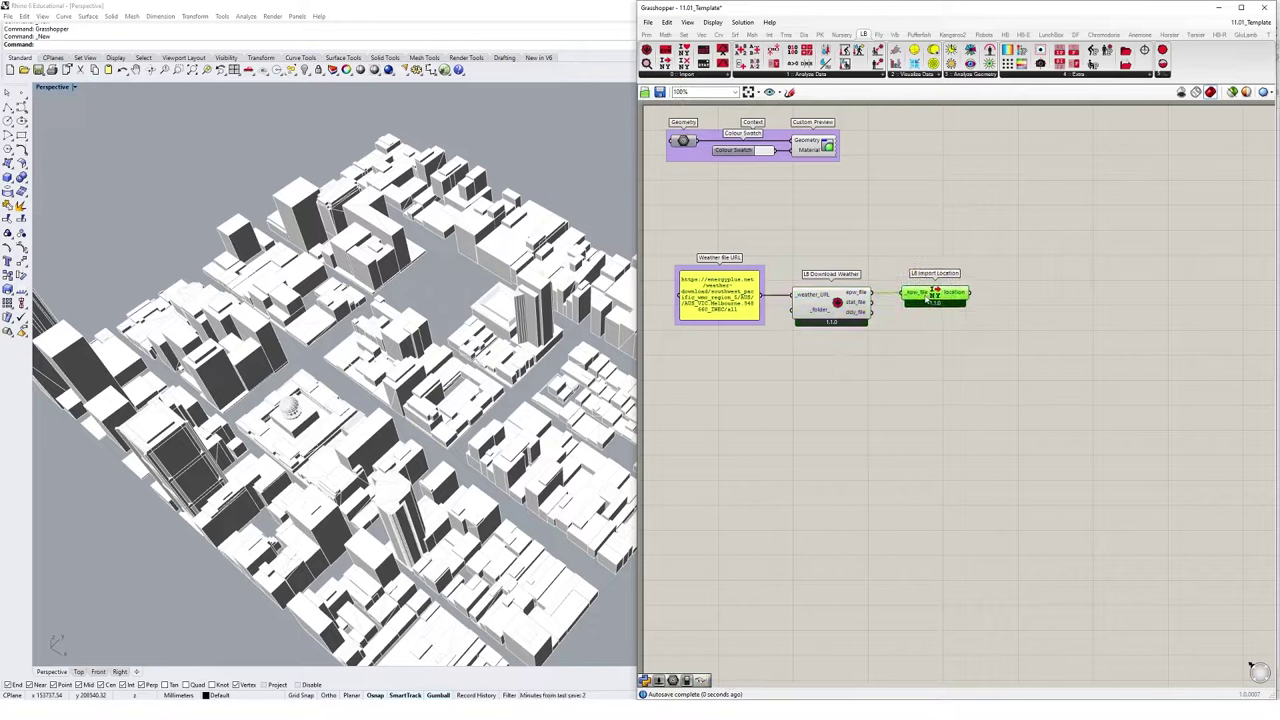
mouse_move(958, 297)
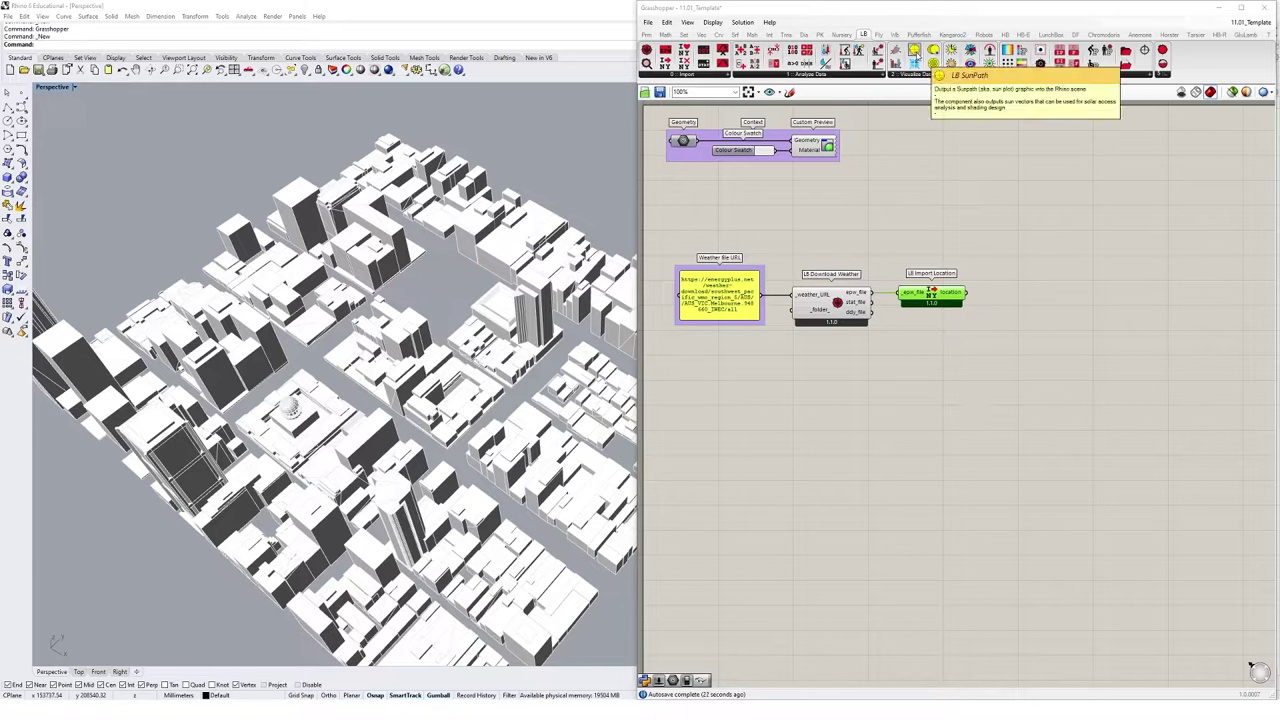
Add an LB SunPath component and connect the location output of LB Import Location to its _location input
drag(914, 50, 1095, 314)
right_drag(1155, 300, 1110, 282)
mouse_move(1084, 280)
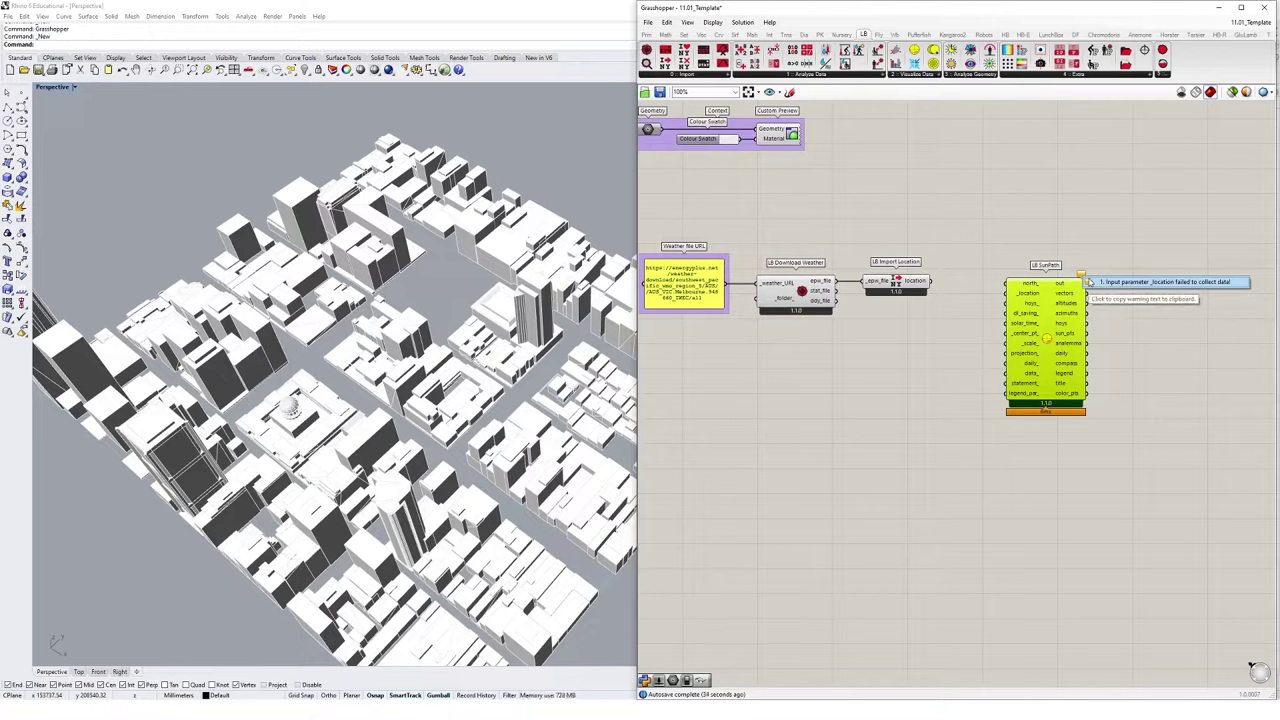
click(916, 288)
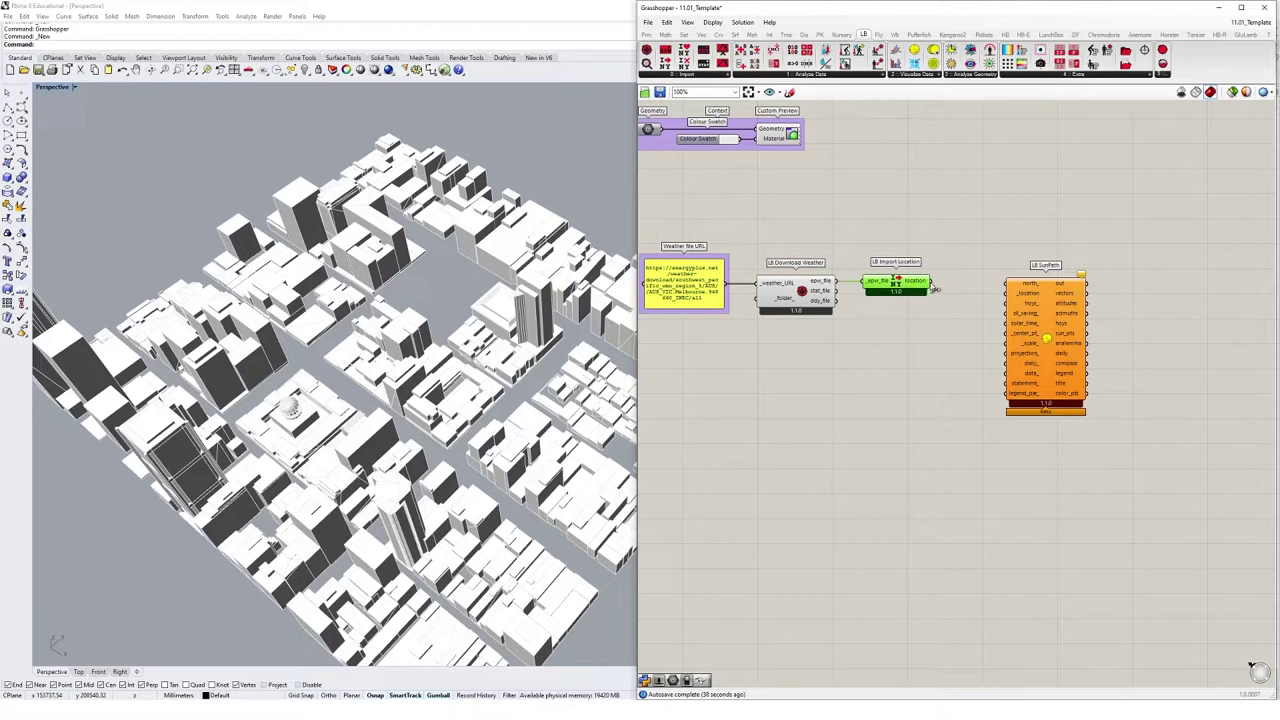
drag(934, 289, 1025, 294)
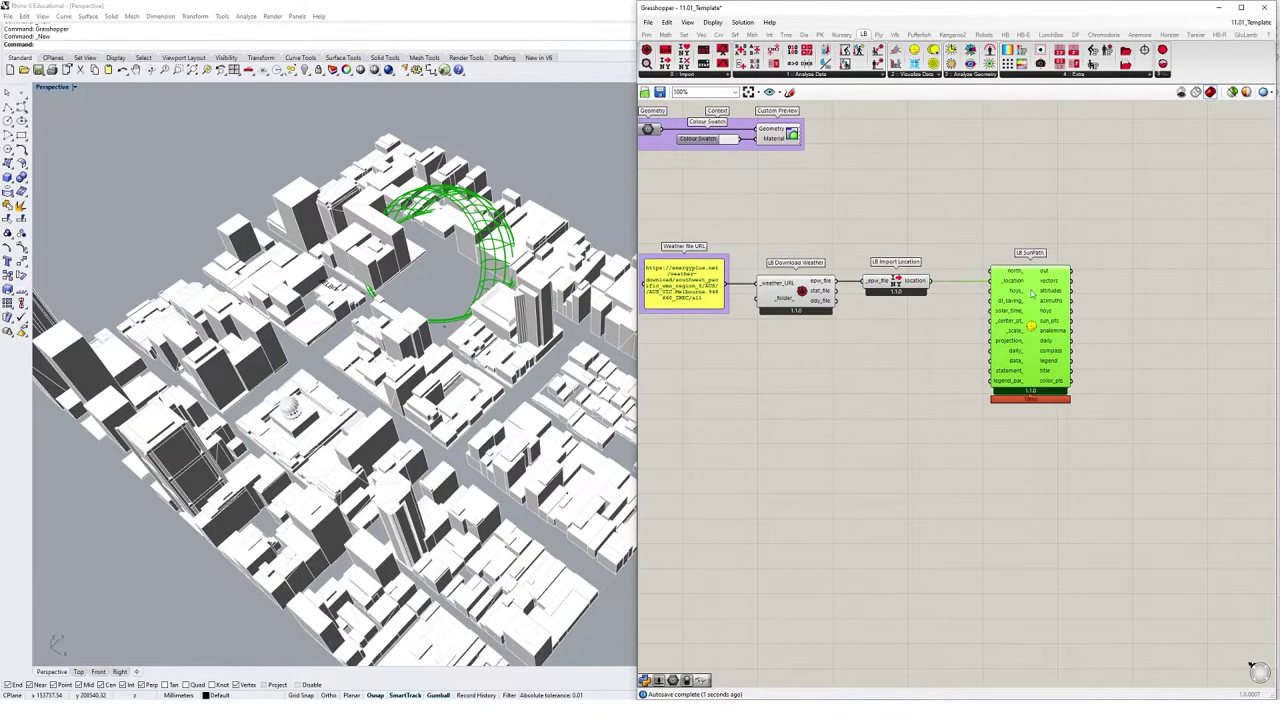
click(1006, 244)
Examine the sun path diagram among the city buildings from several angles and distances in the Perspective viewport
right_drag(454, 248, 444, 253)
scroll(444, 253, up, 4)
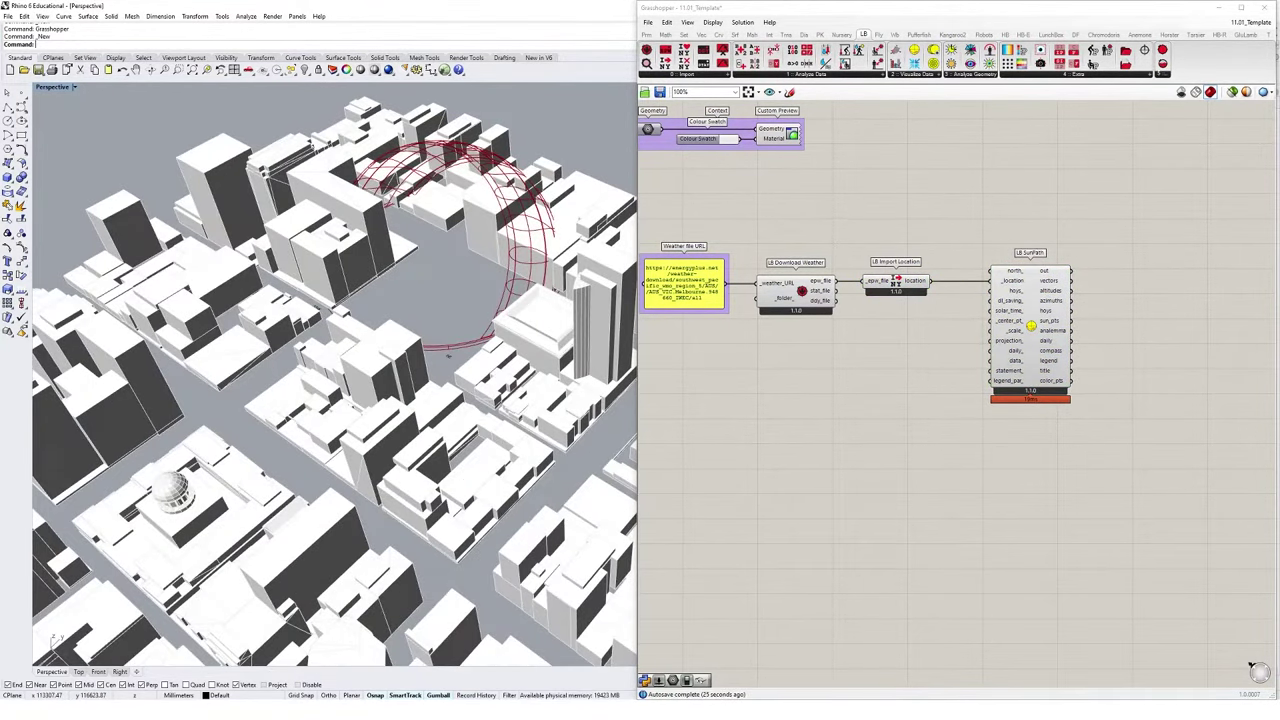
scroll(494, 375, up, 5)
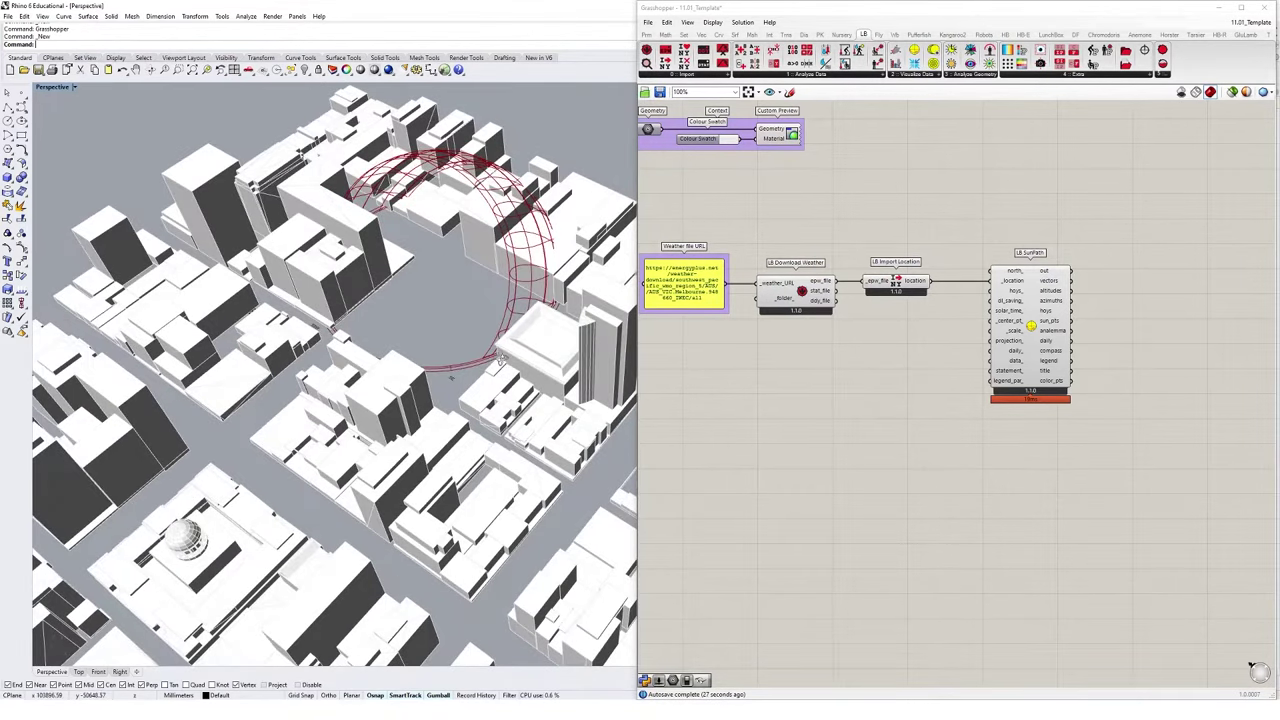
shift+right_drag(494, 375, 496, 383)
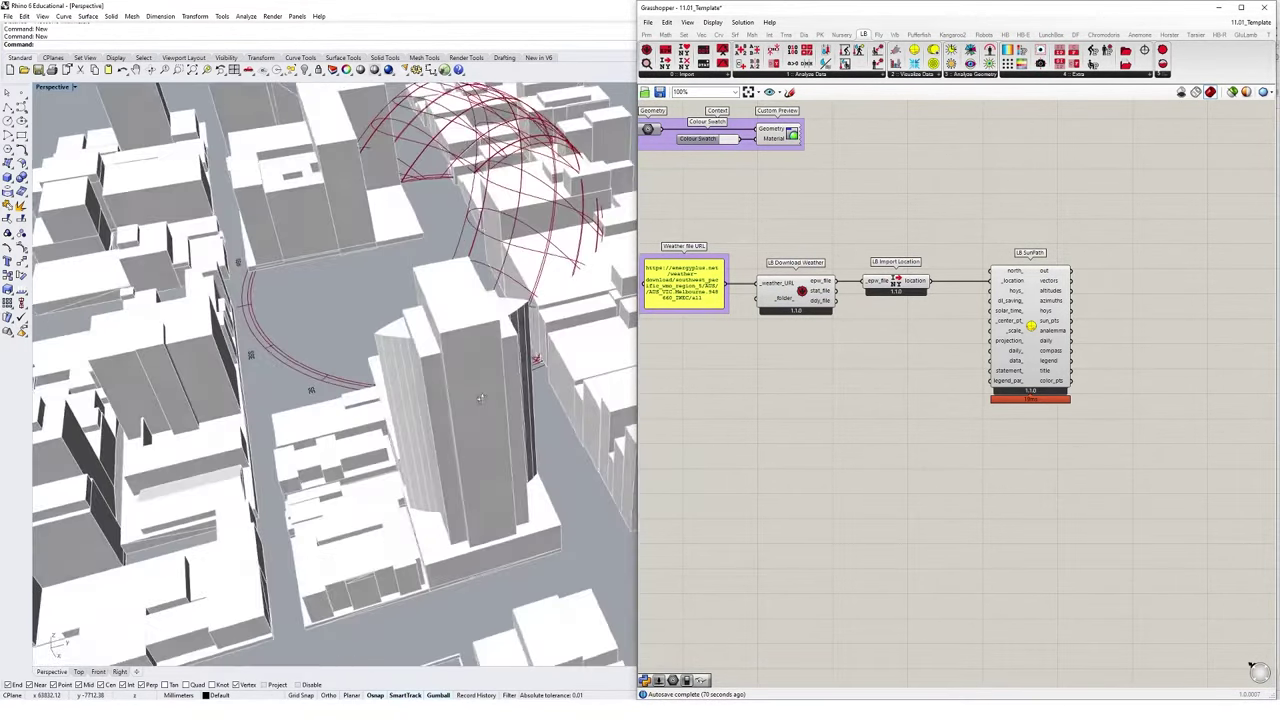
shift+right_drag(537, 345, 614, 316)
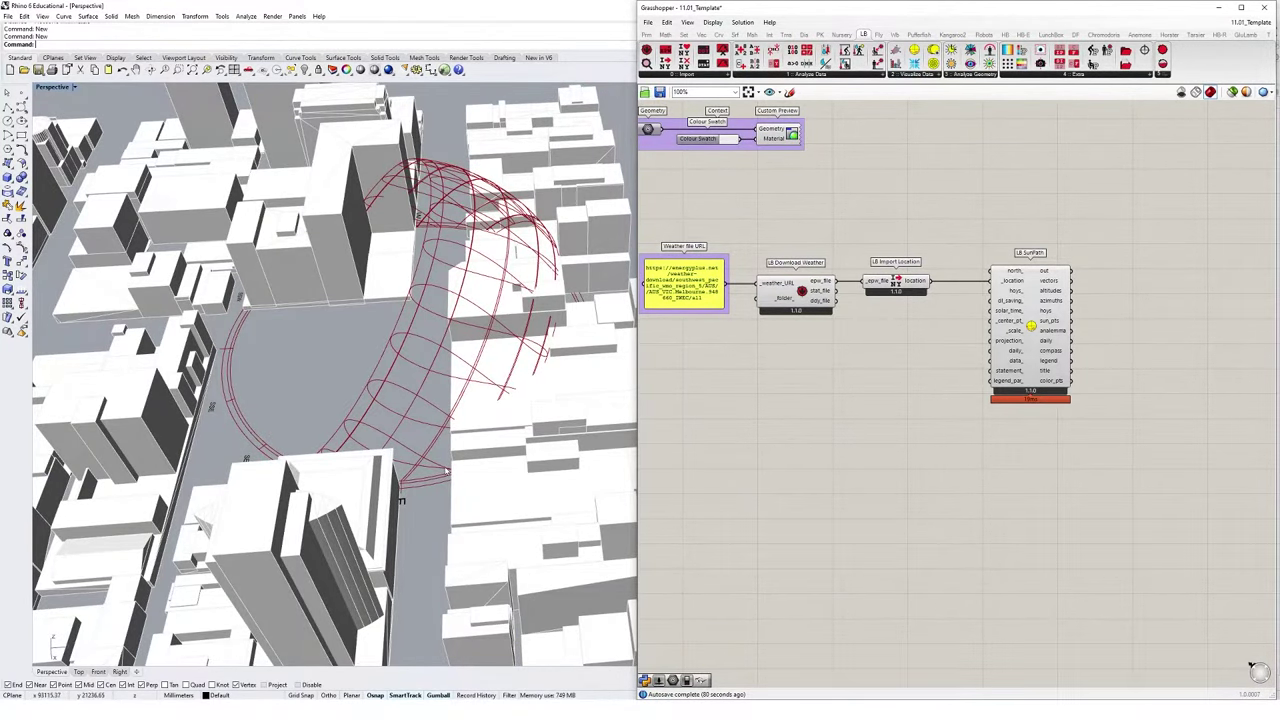
right_drag(447, 470, 483, 434)
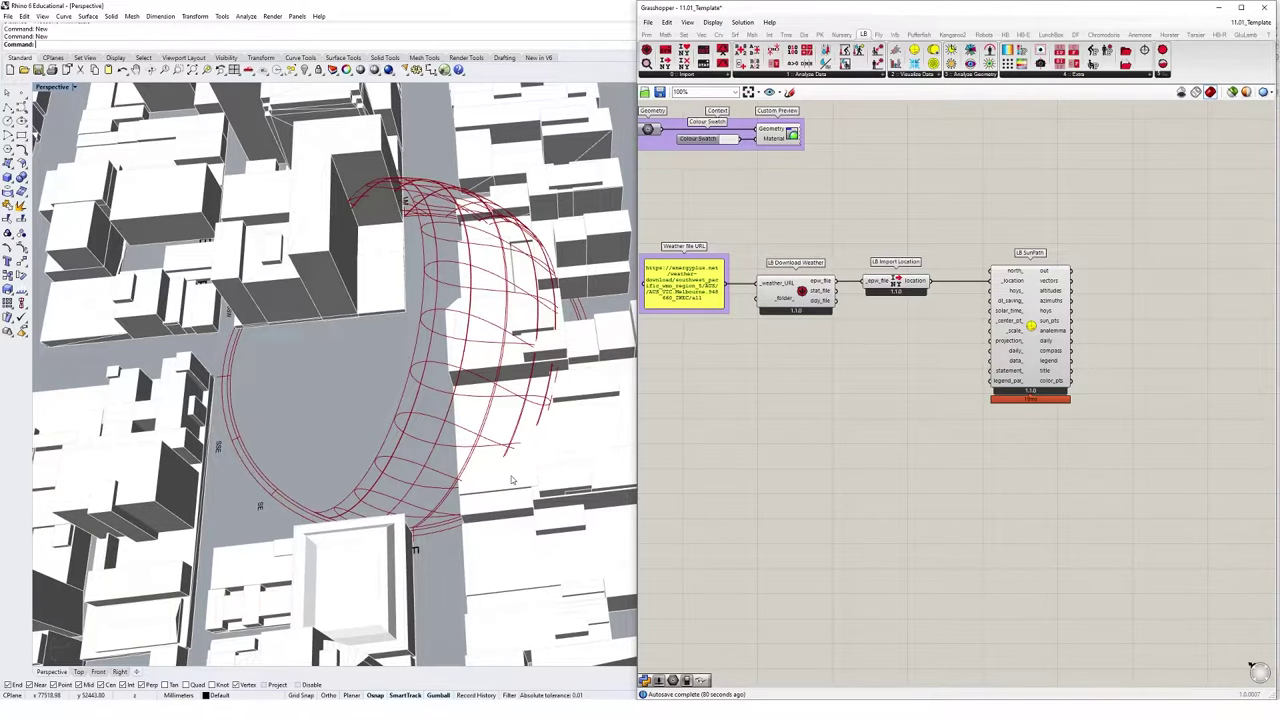
scroll(511, 476, down, 8)
scroll(508, 461, up, 6)
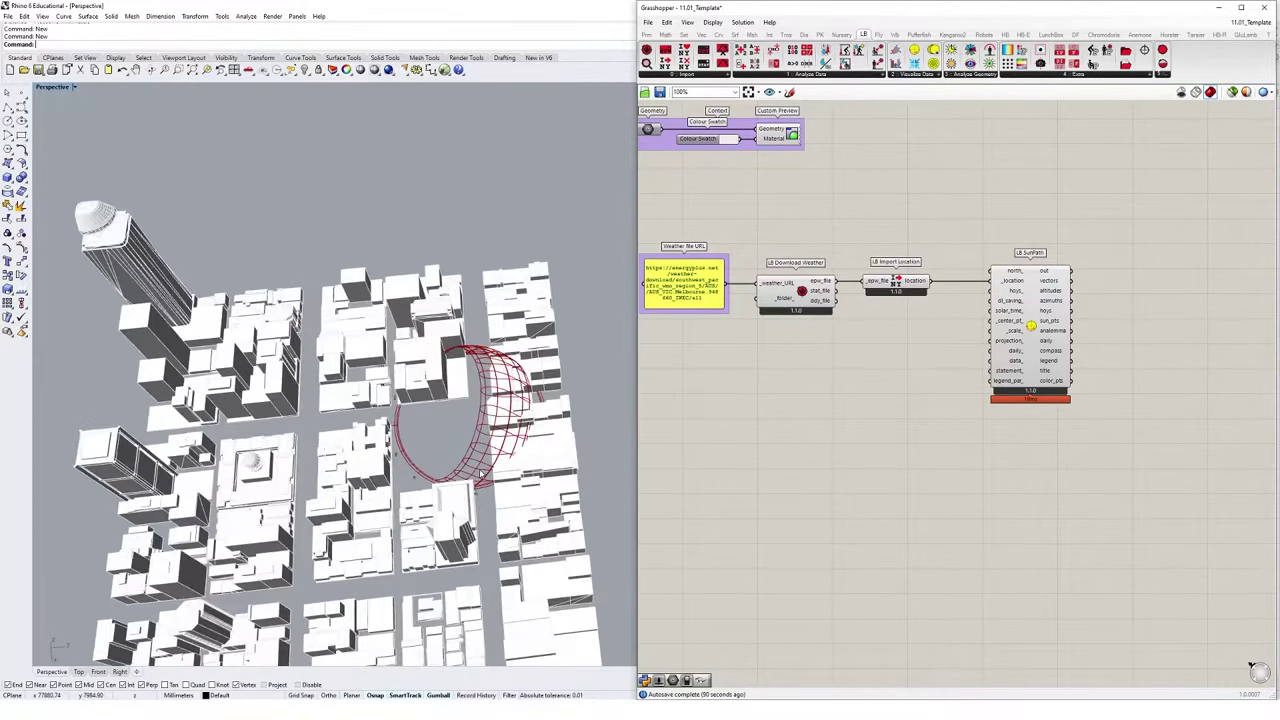
Add an LB Calculate HOY component below the weather components and feed its _month input from a small panel containing 12
mouse_move(812, 78)
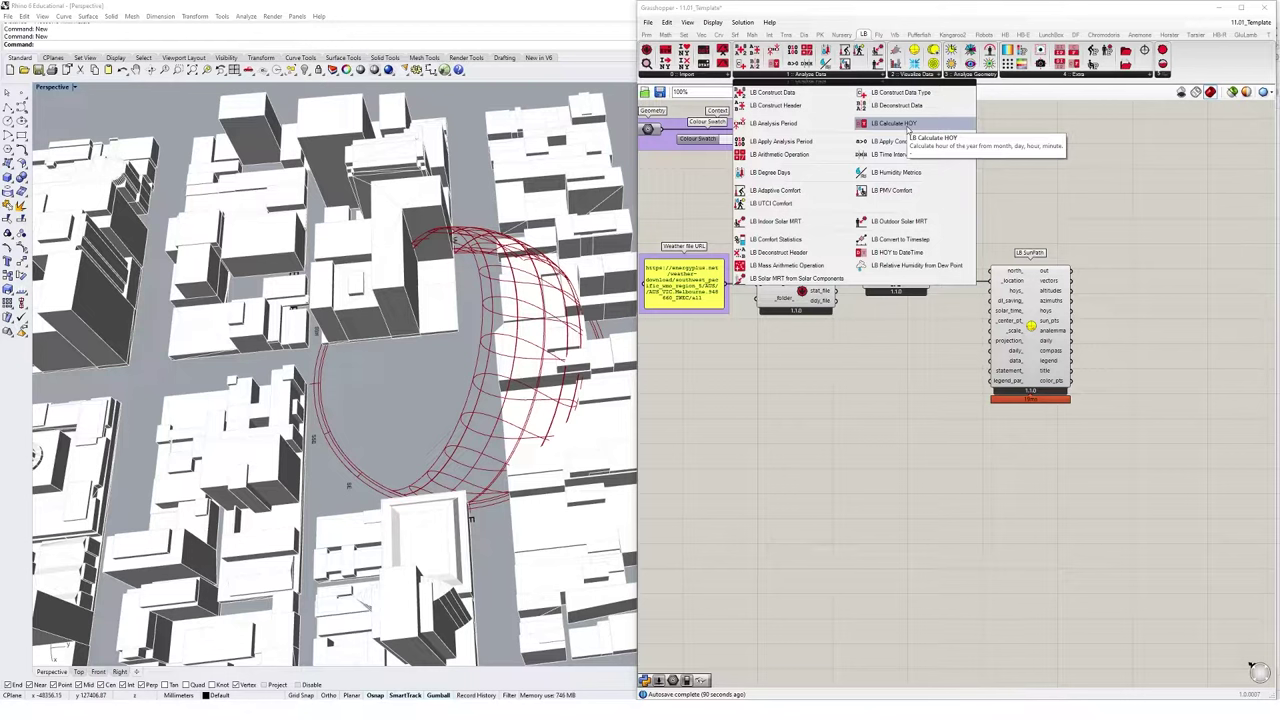
drag(907, 125, 860, 425)
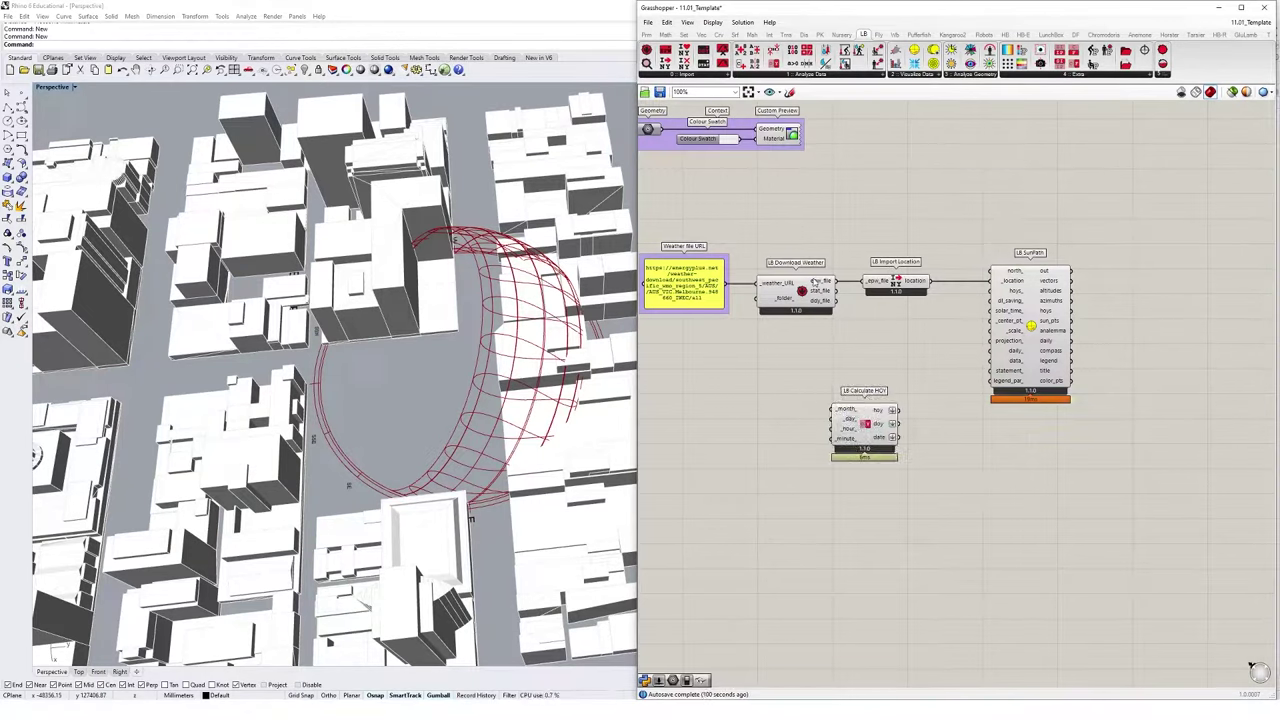
double_click(758, 438)
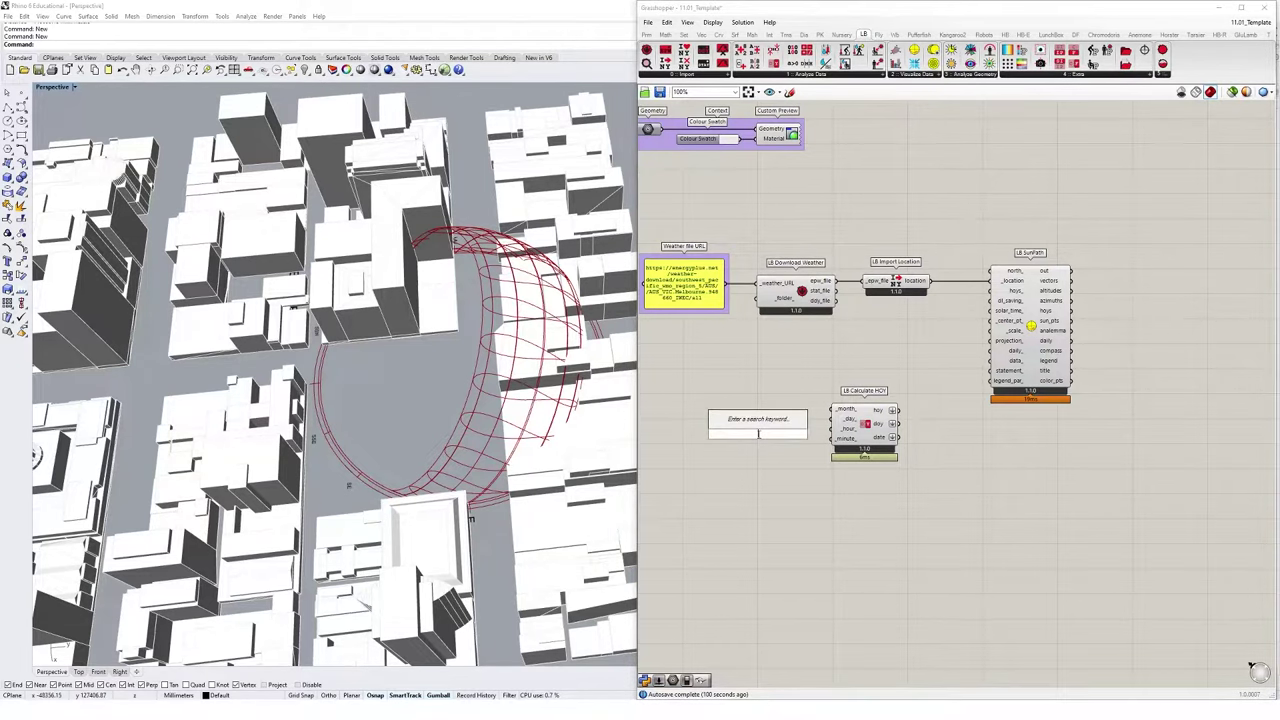
text(panel)
click(760, 430)
scroll(780, 440, up, 3)
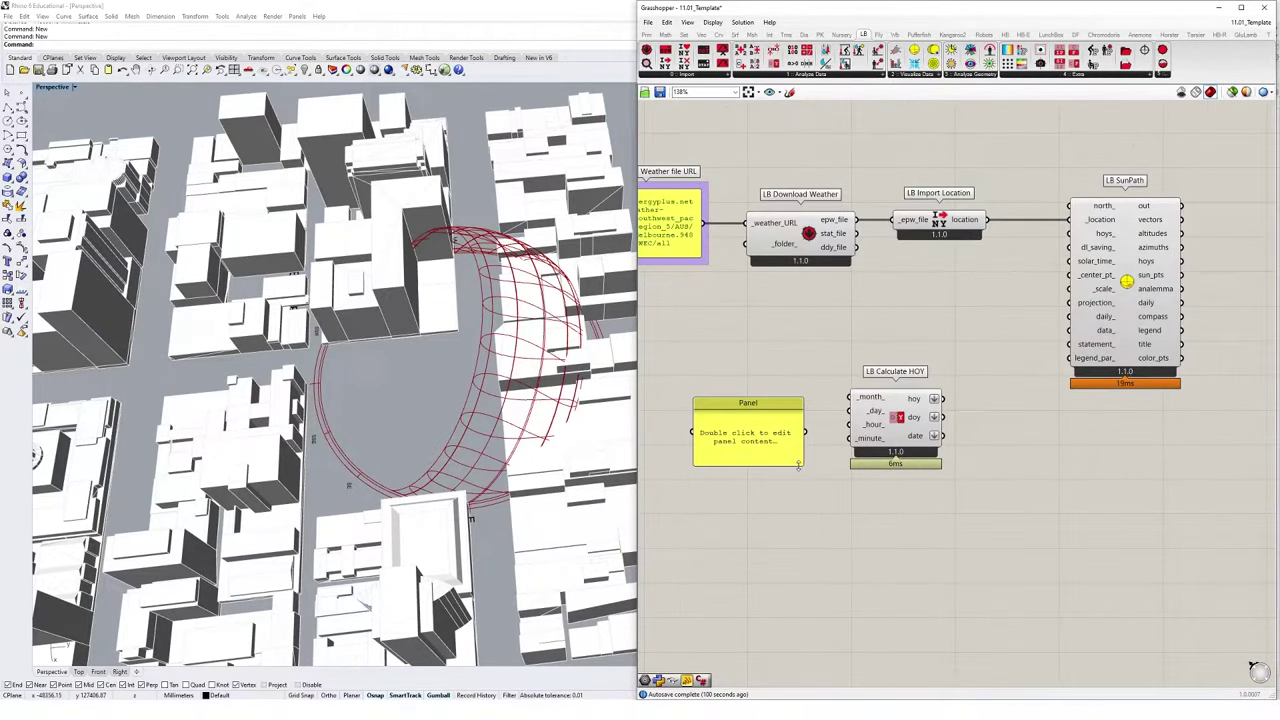
drag(803, 464, 764, 436)
double_click(735, 428)
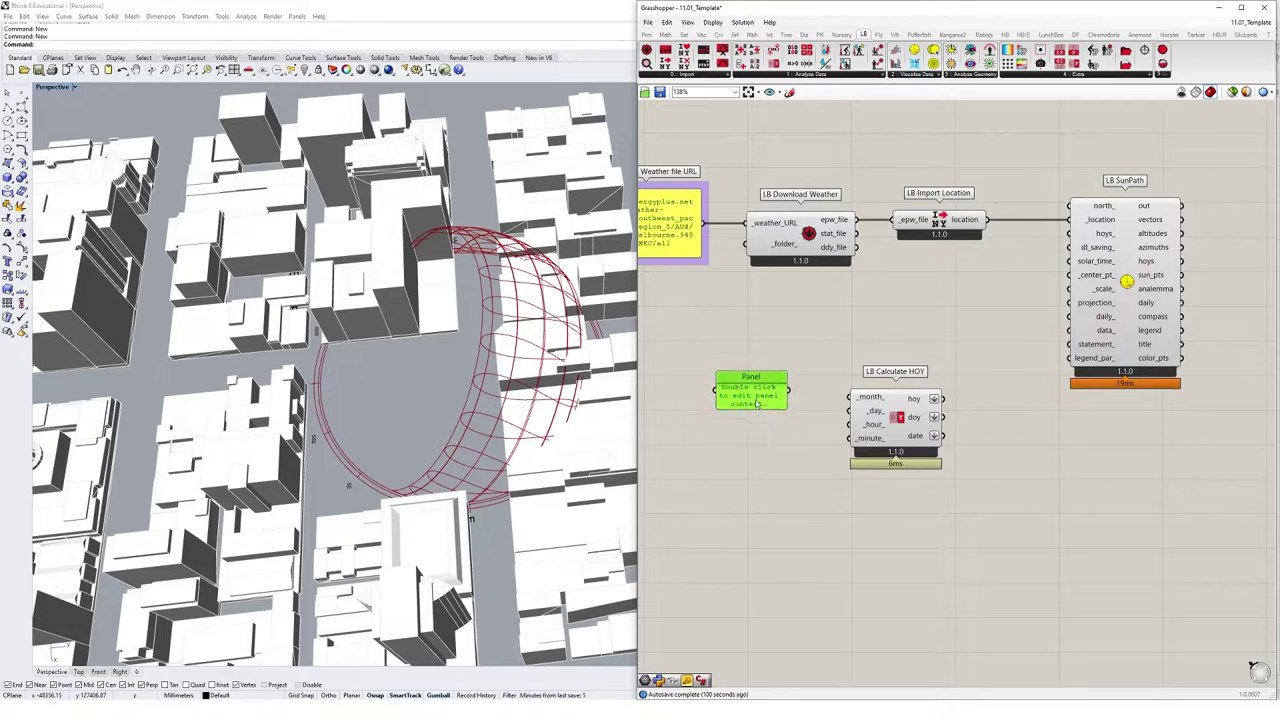
click(783, 479)
drag(788, 390, 756, 388)
Duplicate the month panel below itself, set the copy to 21 and connect it to the _day input of LB Calculate HOY
alt+drag(756, 388, 756, 420)
double_click(756, 420)
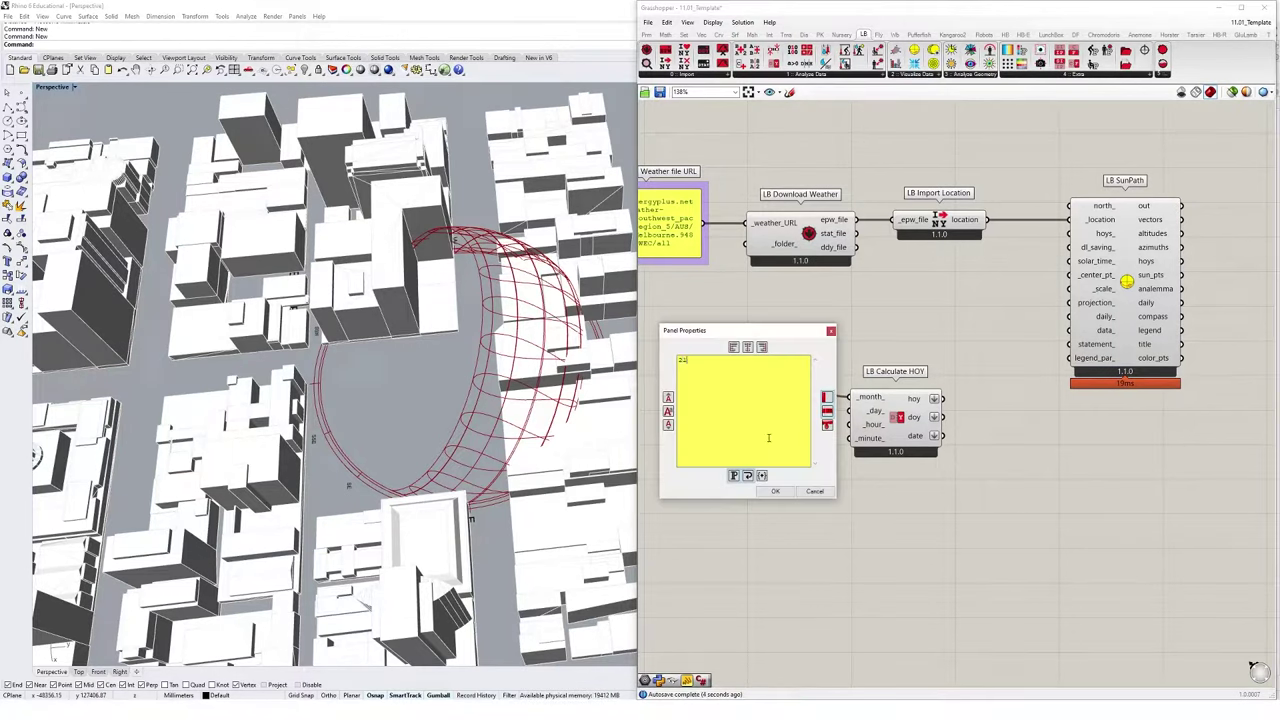
text(21)
click(775, 491)
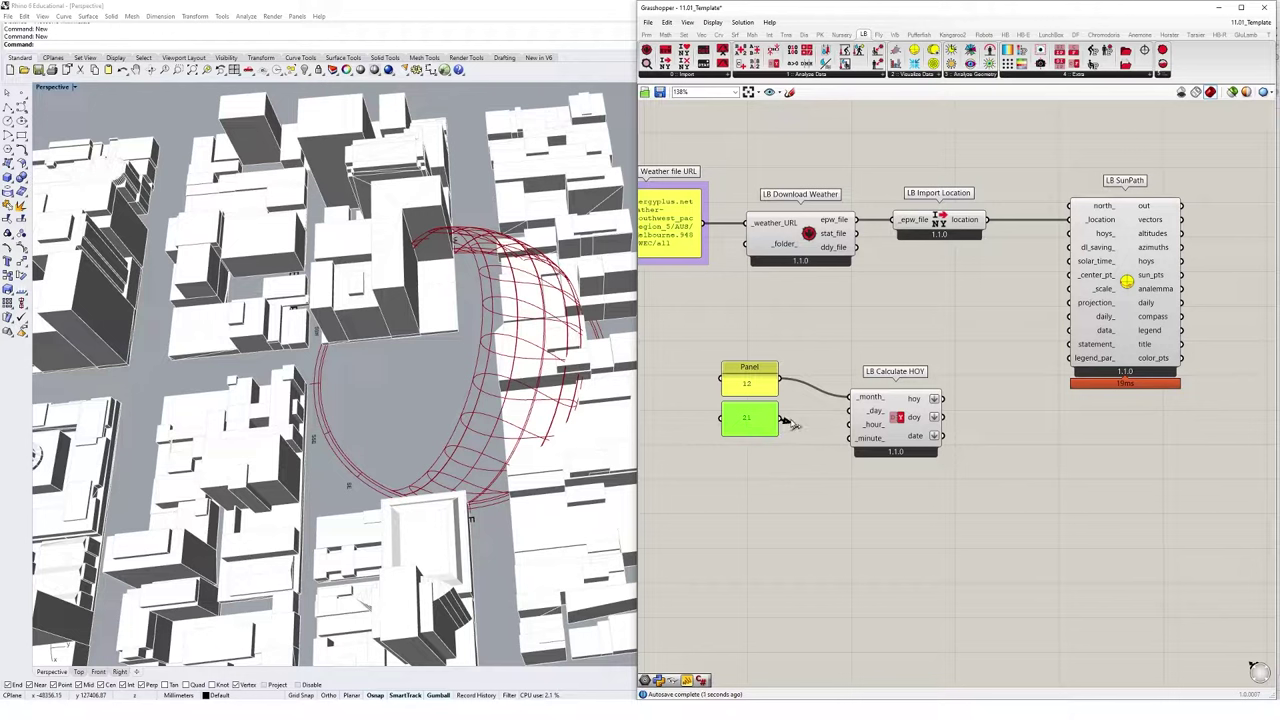
drag(791, 424, 849, 411)
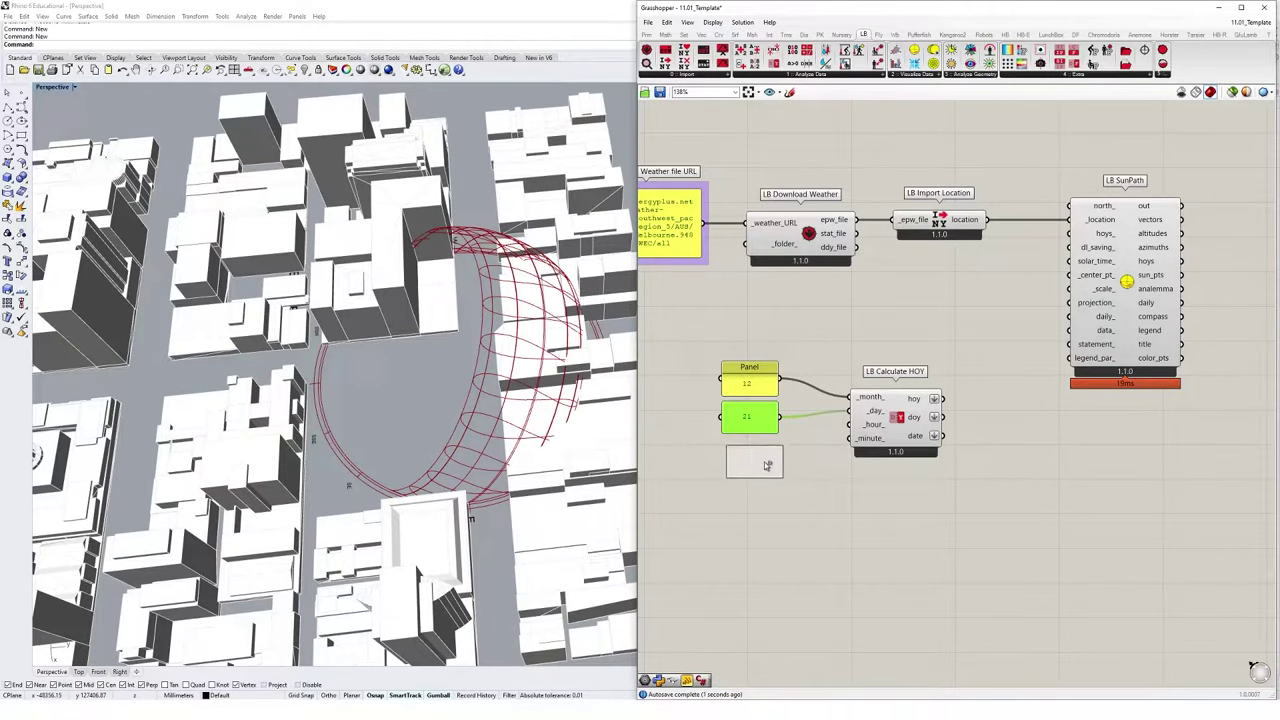
Set a third copied panel to 12 and connect it to the _hour input of LB Calculate HOY
double_click(752, 428)
click(784, 537)
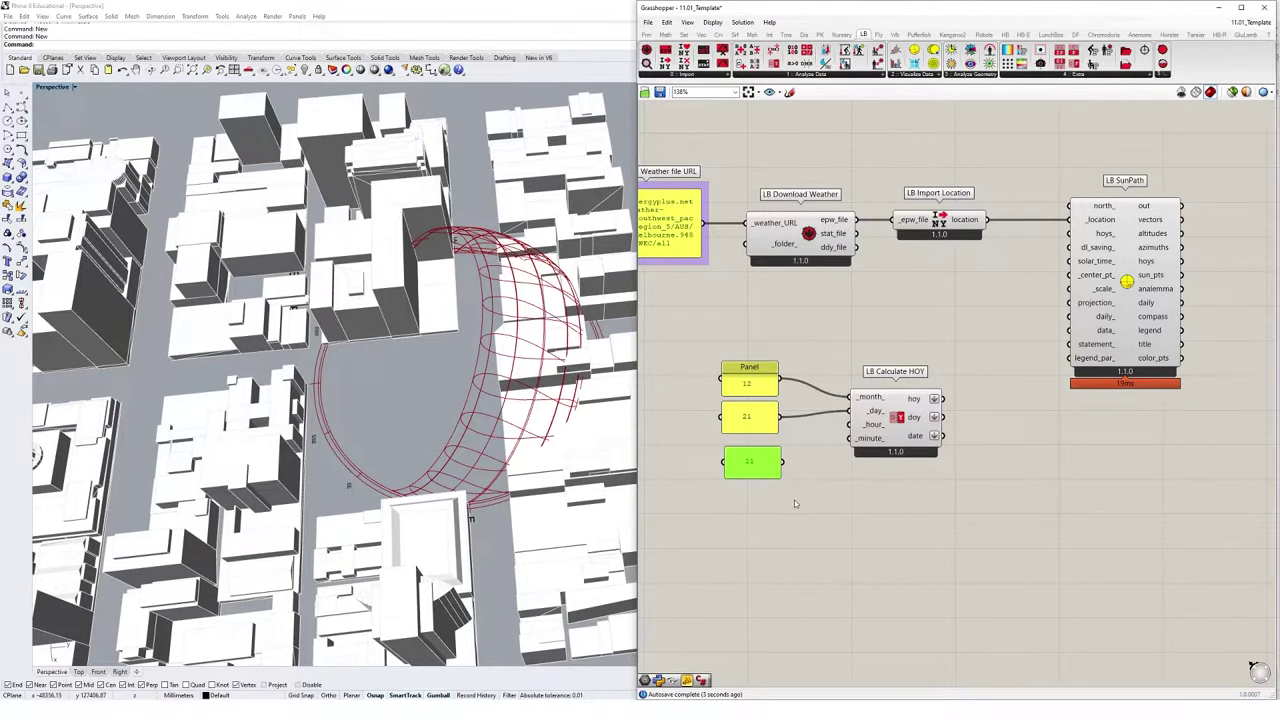
drag(785, 461, 849, 424)
Connect the hoy output of LB Calculate HOY to the hoys_ input of LB SunPath
drag(935, 399, 1069, 233)
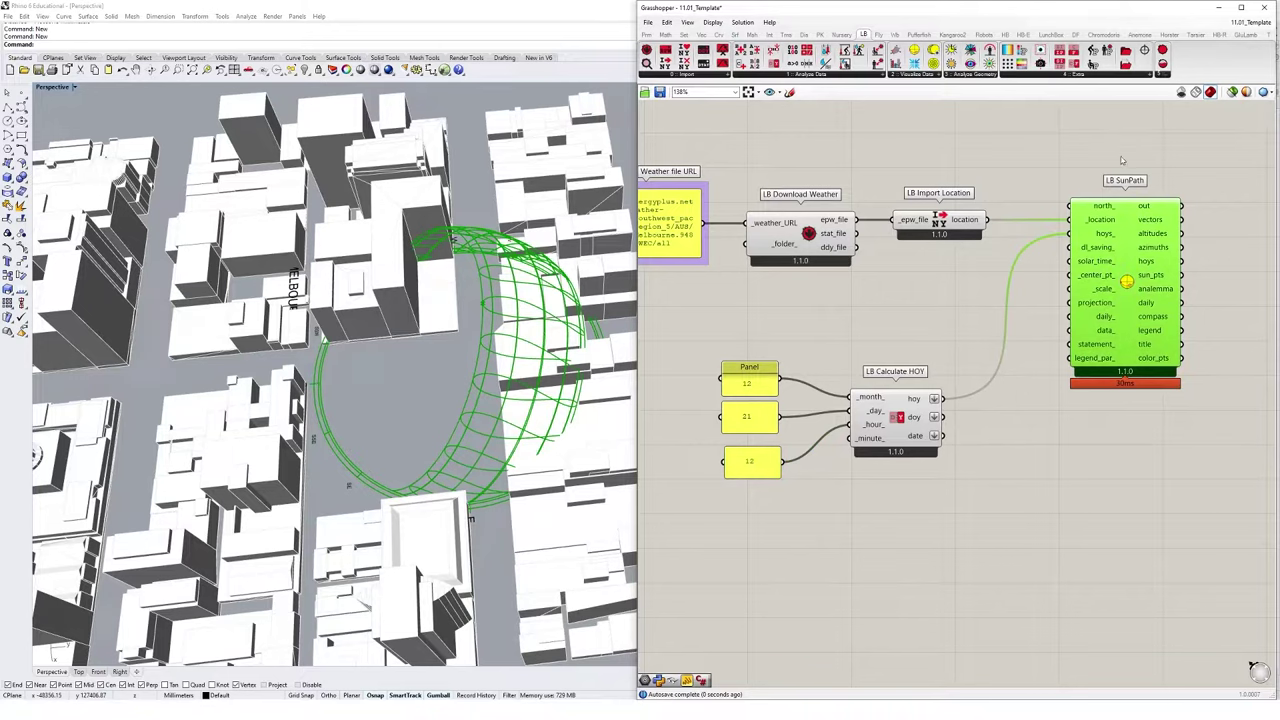
scroll(480, 290, up, 5)
click(772, 345)
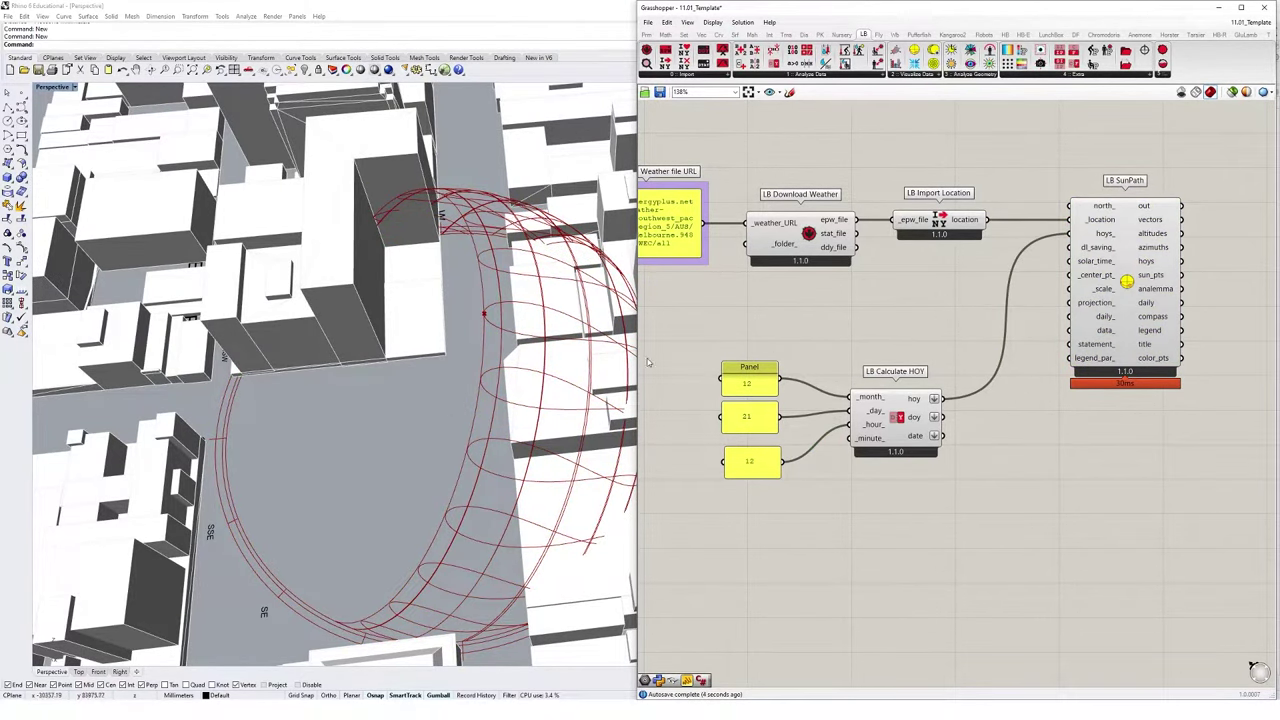
Set the hour panel of LB Calculate HOY to 9 and view the sun position on the diagram
double_click(754, 466)
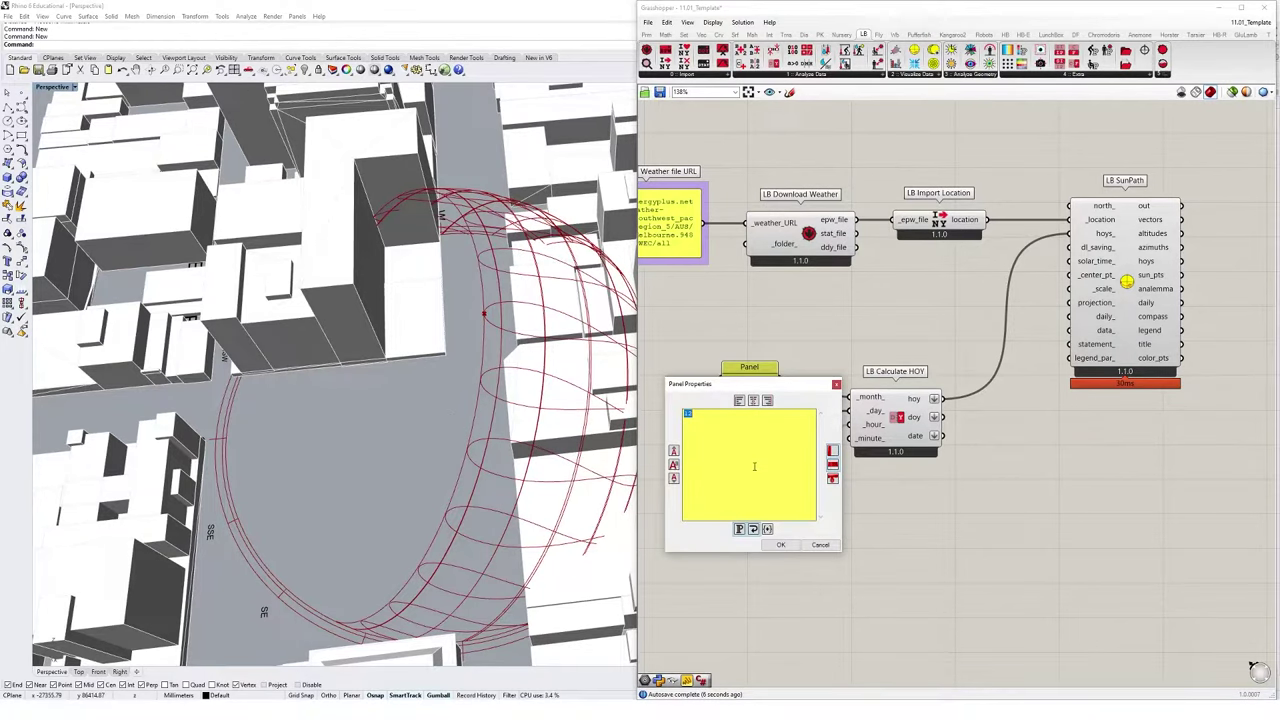
click(780, 545)
right_drag(440, 532, 428, 512)
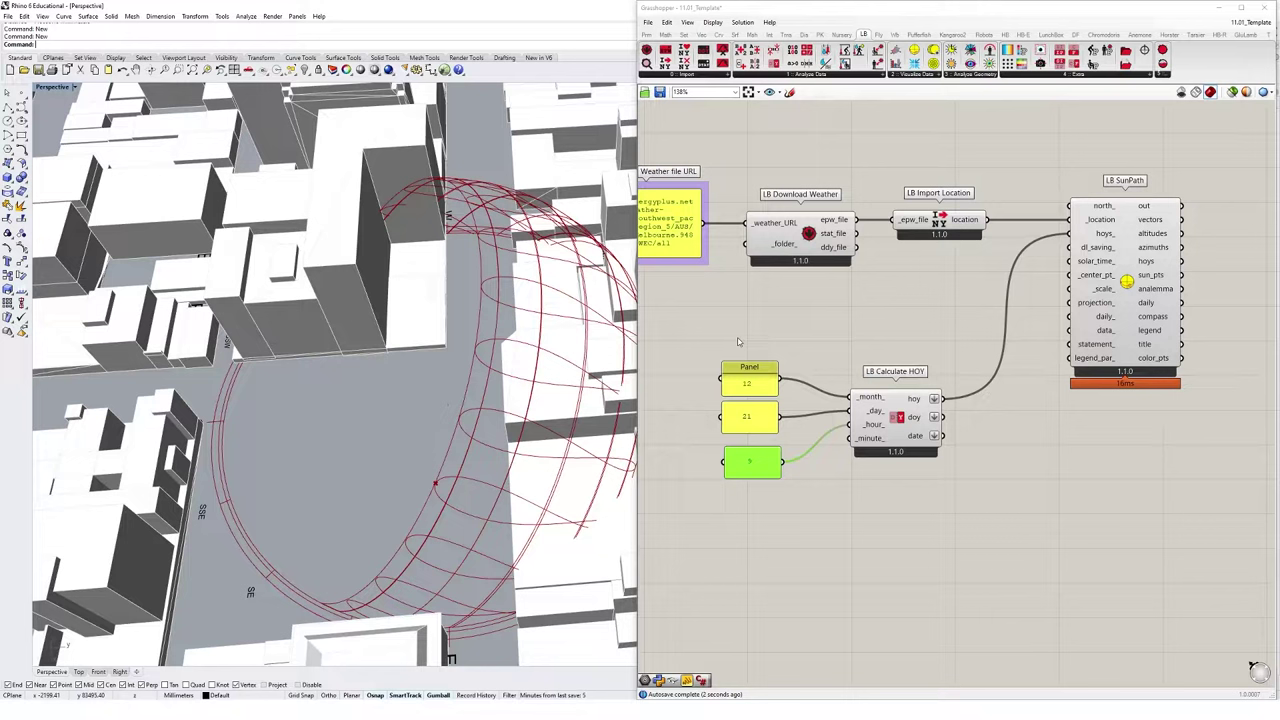
Set the month panel of LB Calculate HOY to 9 and inspect the sun position on the diagram
click(754, 390)
double_click(754, 390)
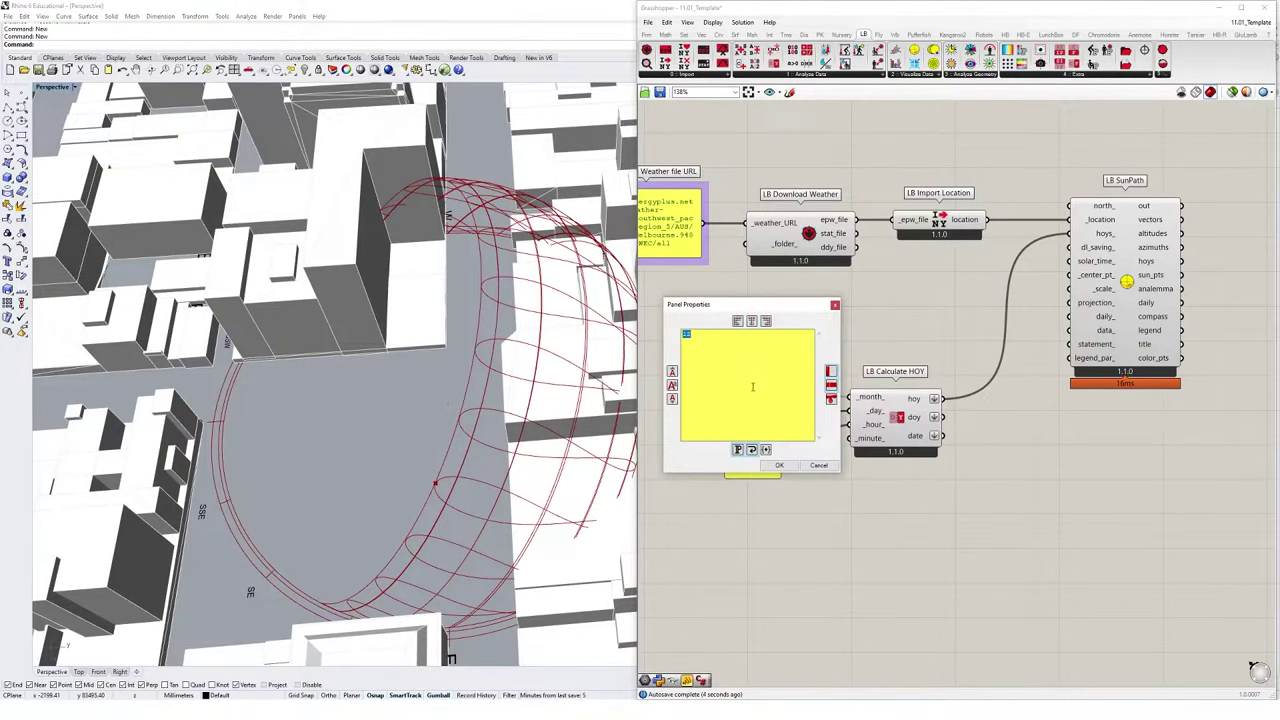
click(779, 465)
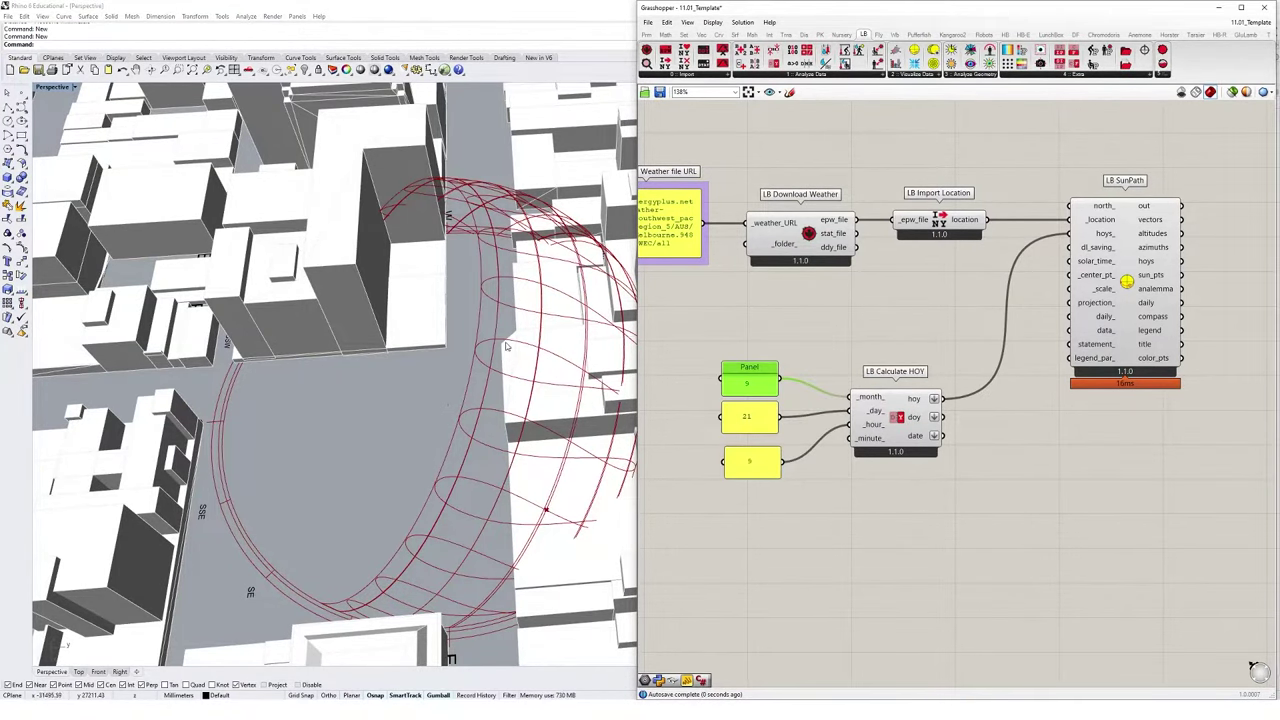
right_drag(400, 420, 450, 411)
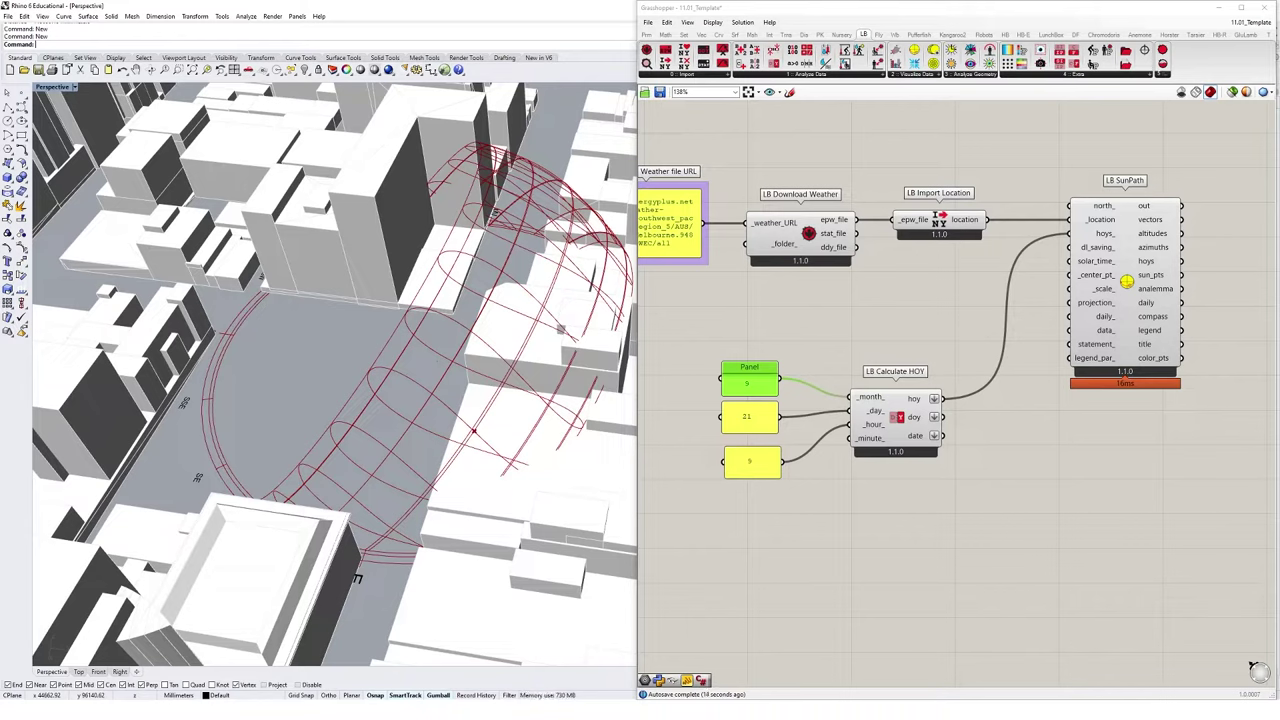
Add an LB Analysis Period component directly below LB Calculate HOY
click(811, 76)
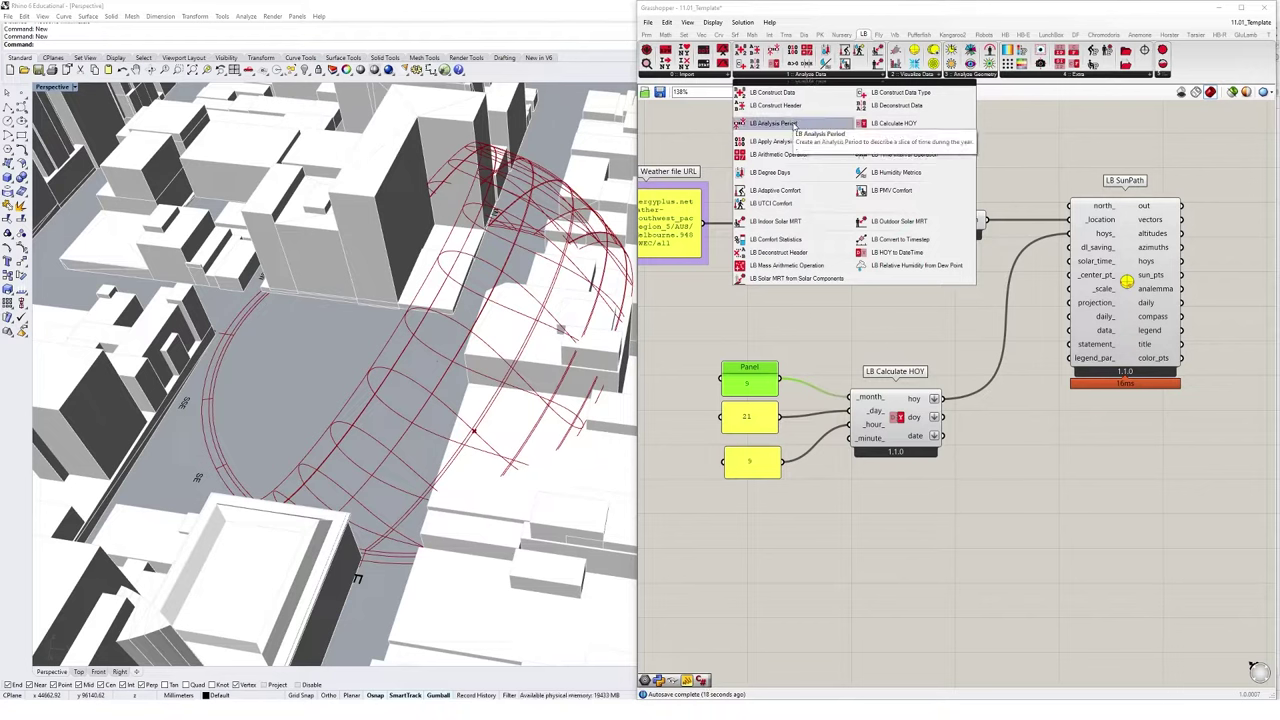
click(795, 124)
click(898, 510)
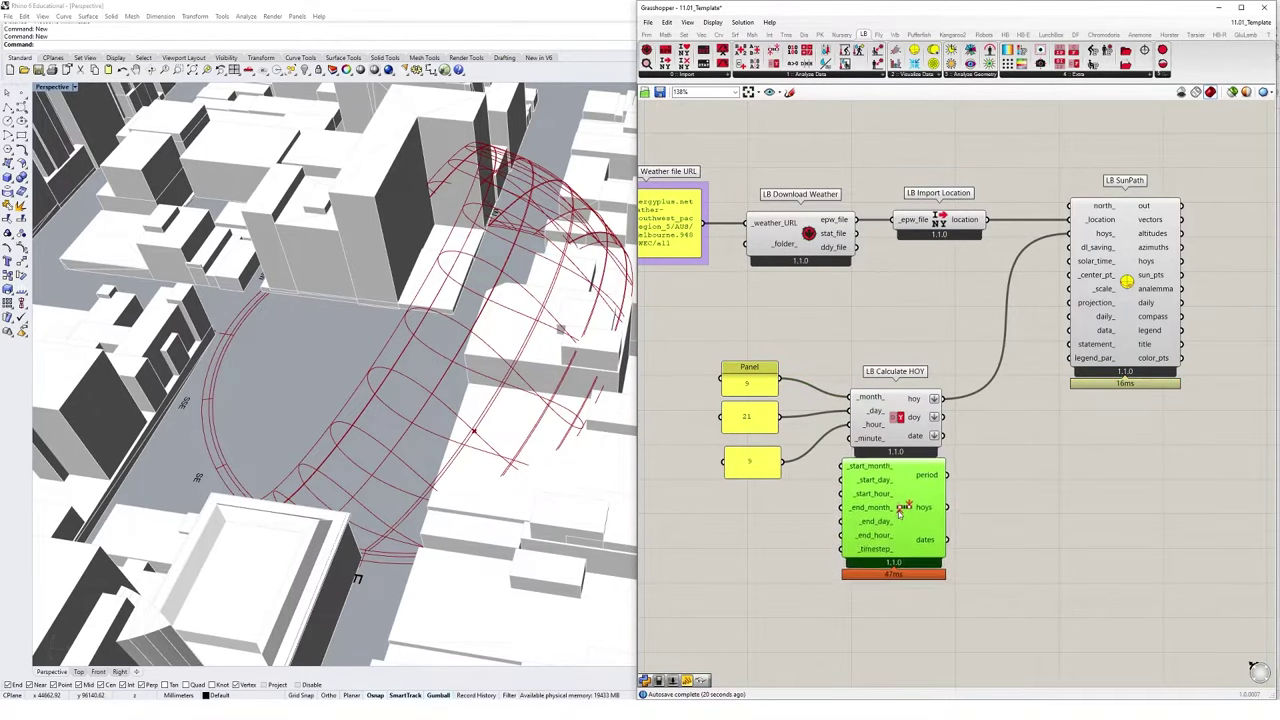
drag(900, 510, 905, 517)
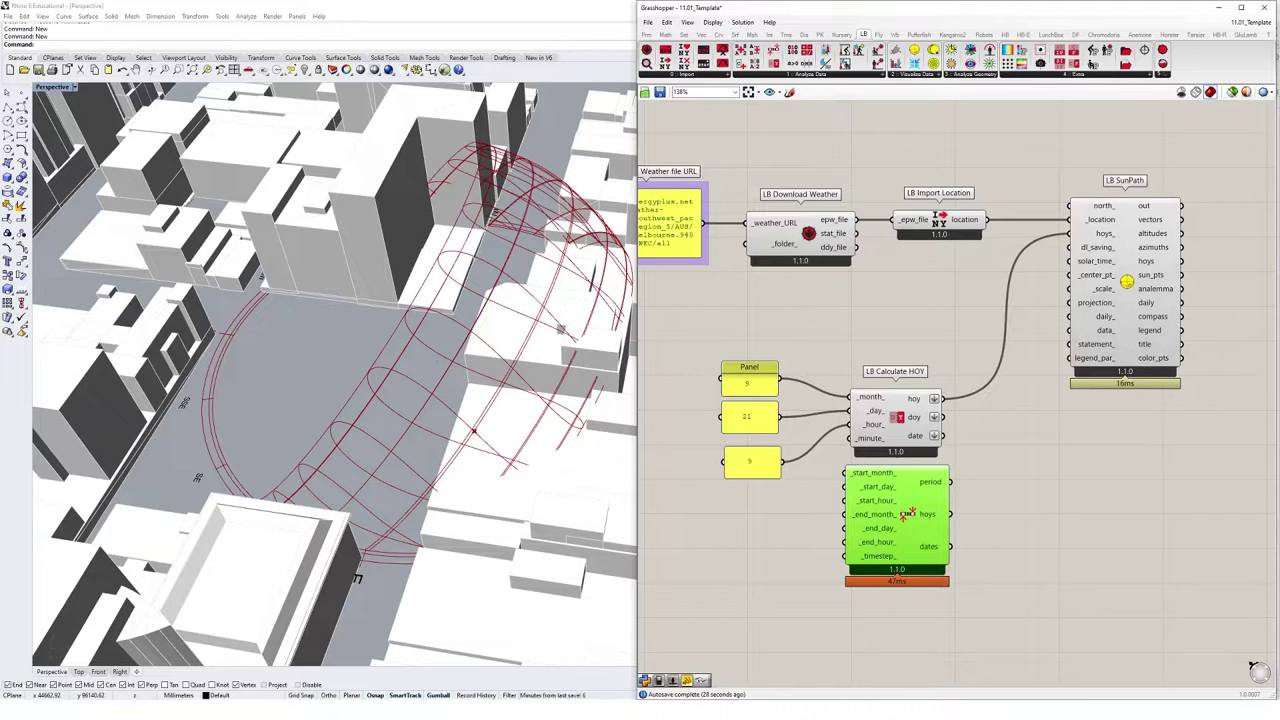
Set the month panel of LB Calculate HOY to 12
double_click(757, 388)
text(12)
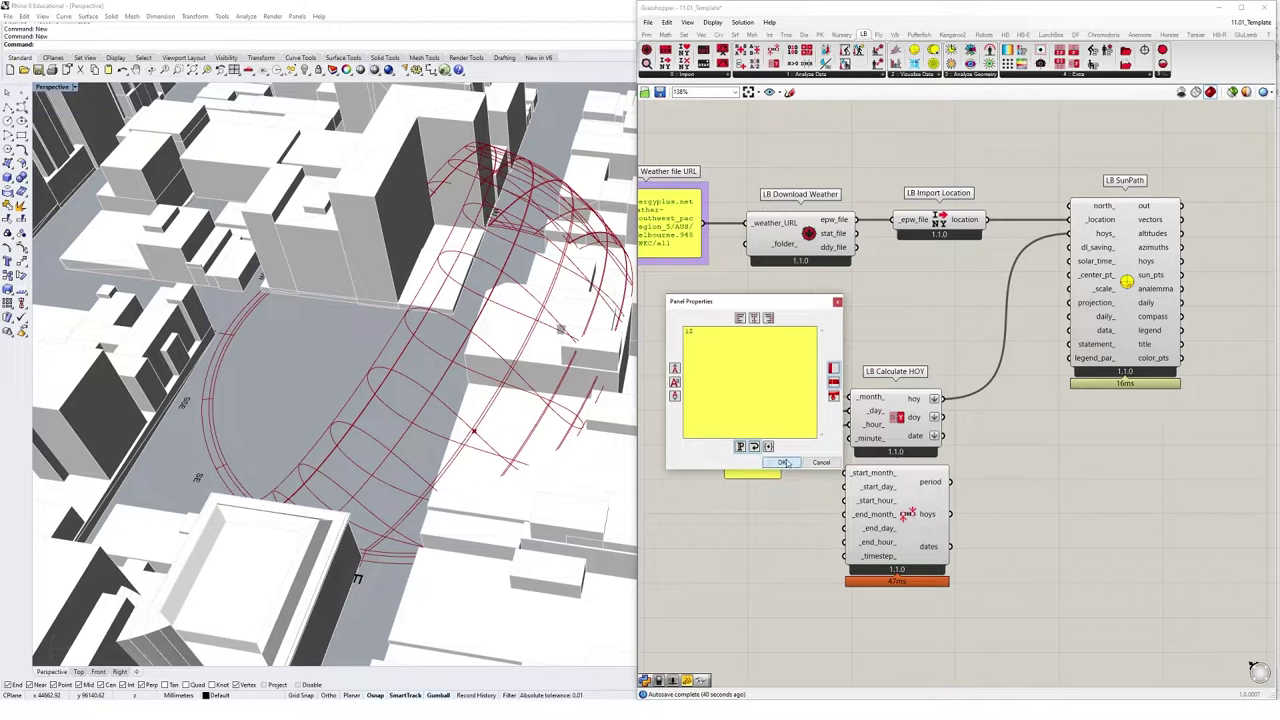
click(782, 462)
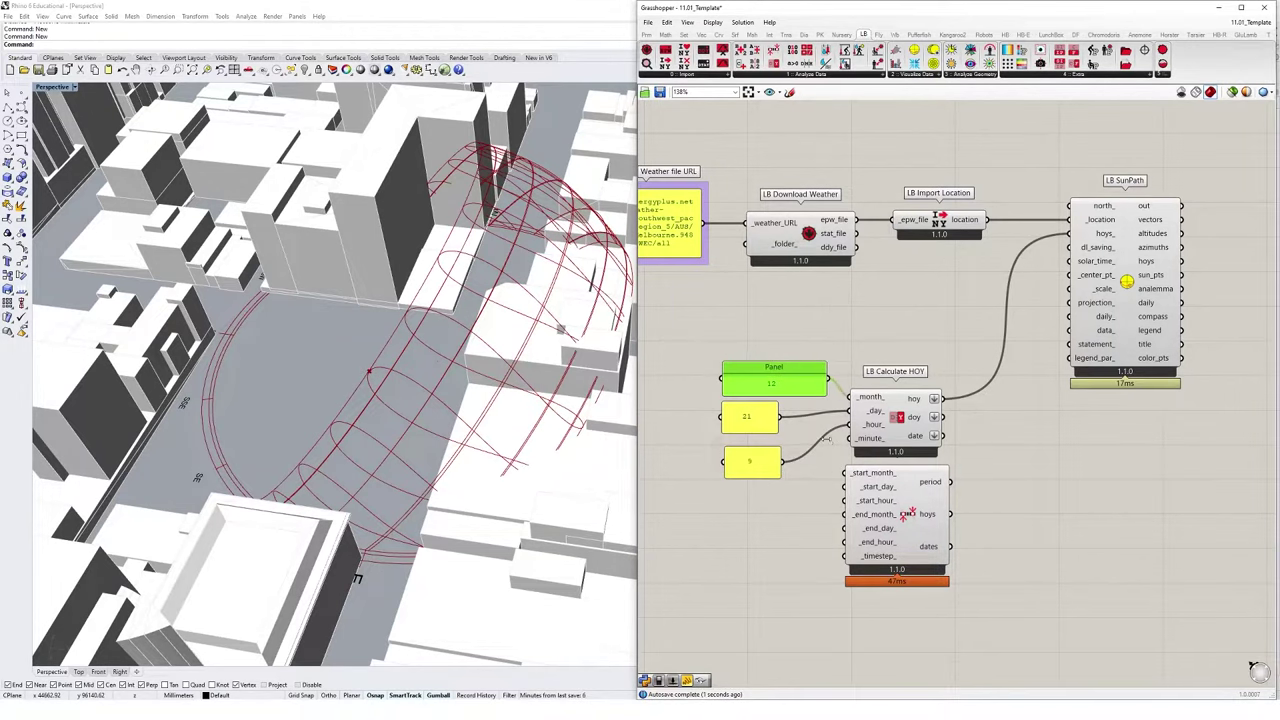
Connect the month panel to _start_month_ and _end_month_, and the day panel to _start_day_ and _end_day_ of LB Analysis Period
drag(784, 382, 846, 472)
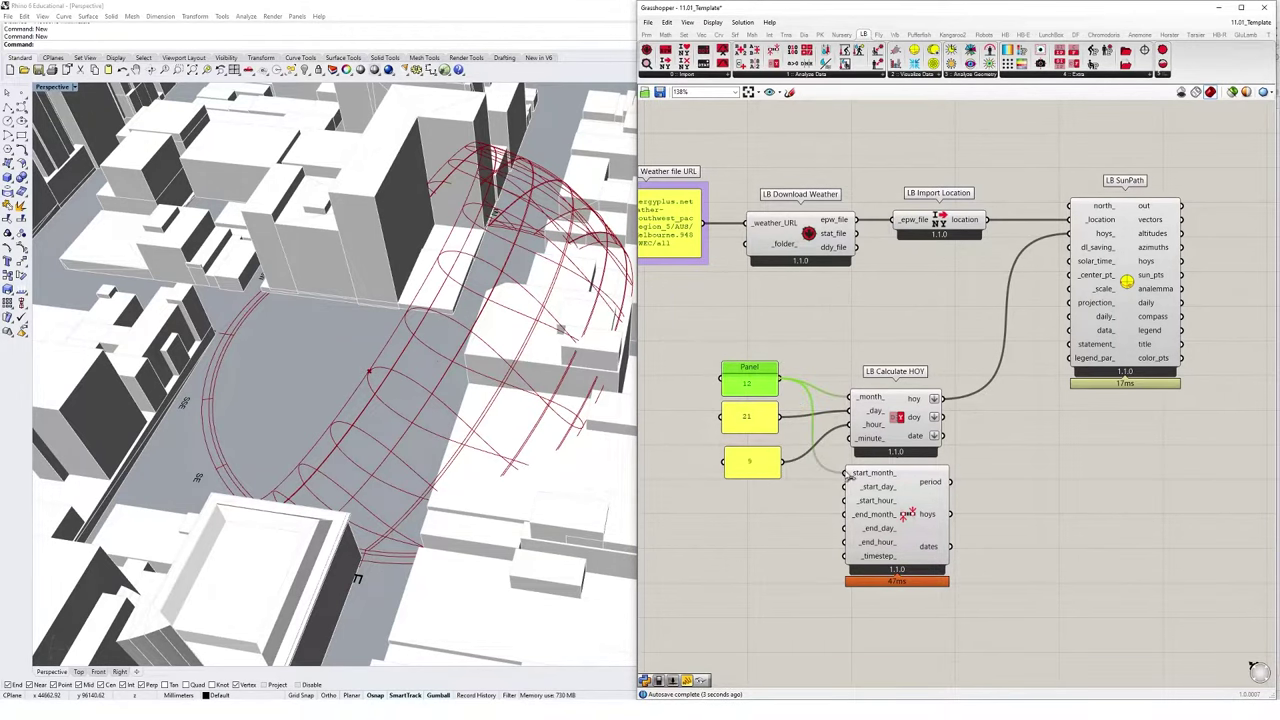
drag(776, 378, 846, 514)
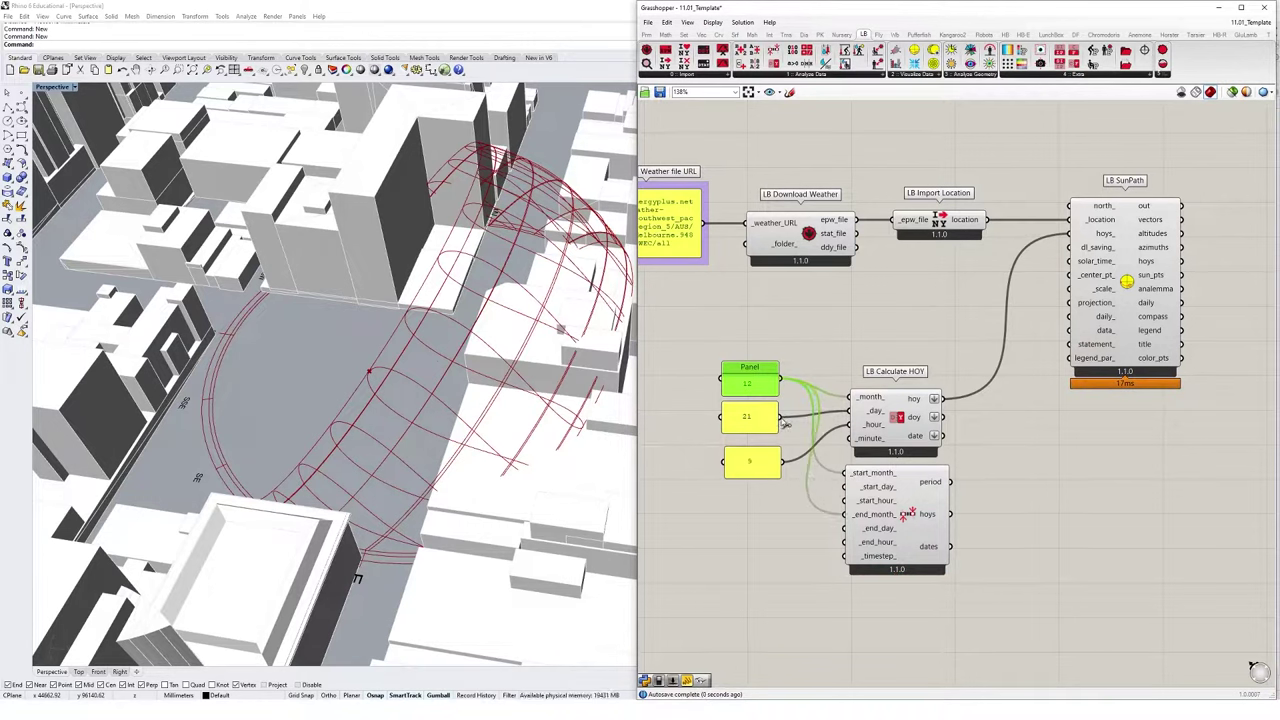
drag(781, 418, 846, 487)
drag(781, 418, 846, 528)
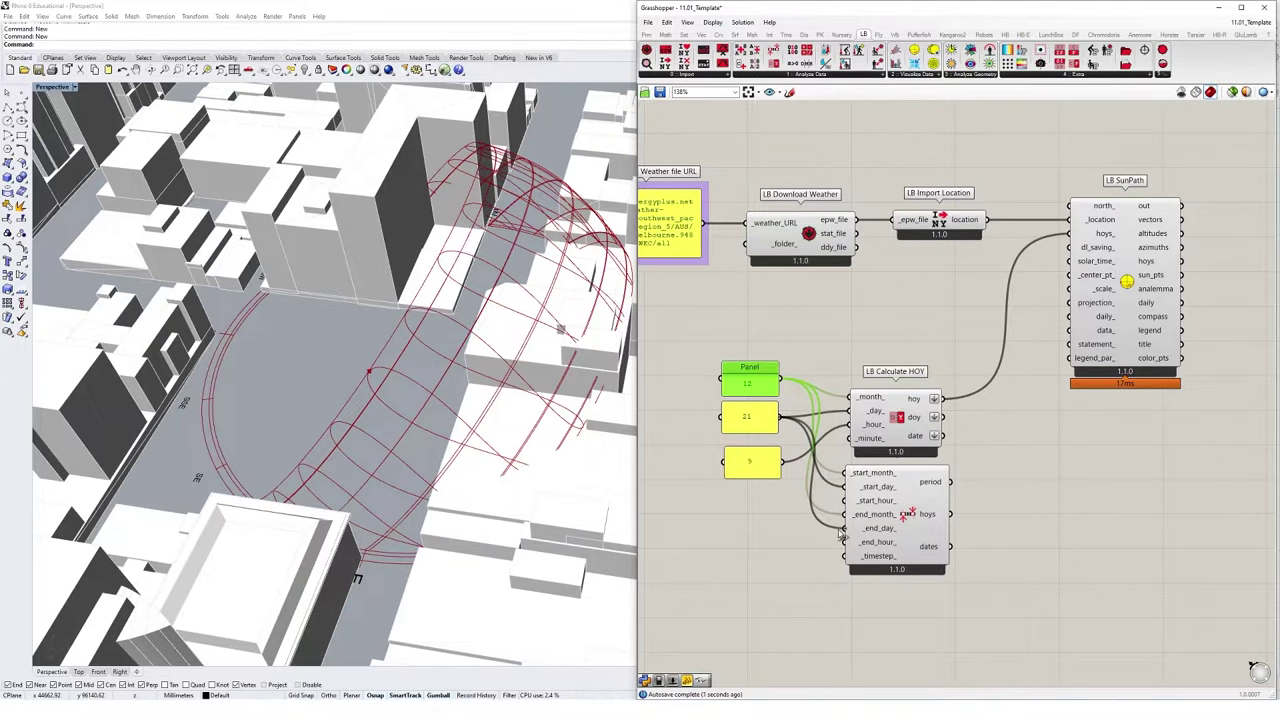
Delete the hour panel and LB Calculate HOY, and move LB Analysis Period up beside the two remaining panels
click(758, 465)
key(Delete)
click(878, 438)
key(Delete)
drag(888, 496, 880, 411)
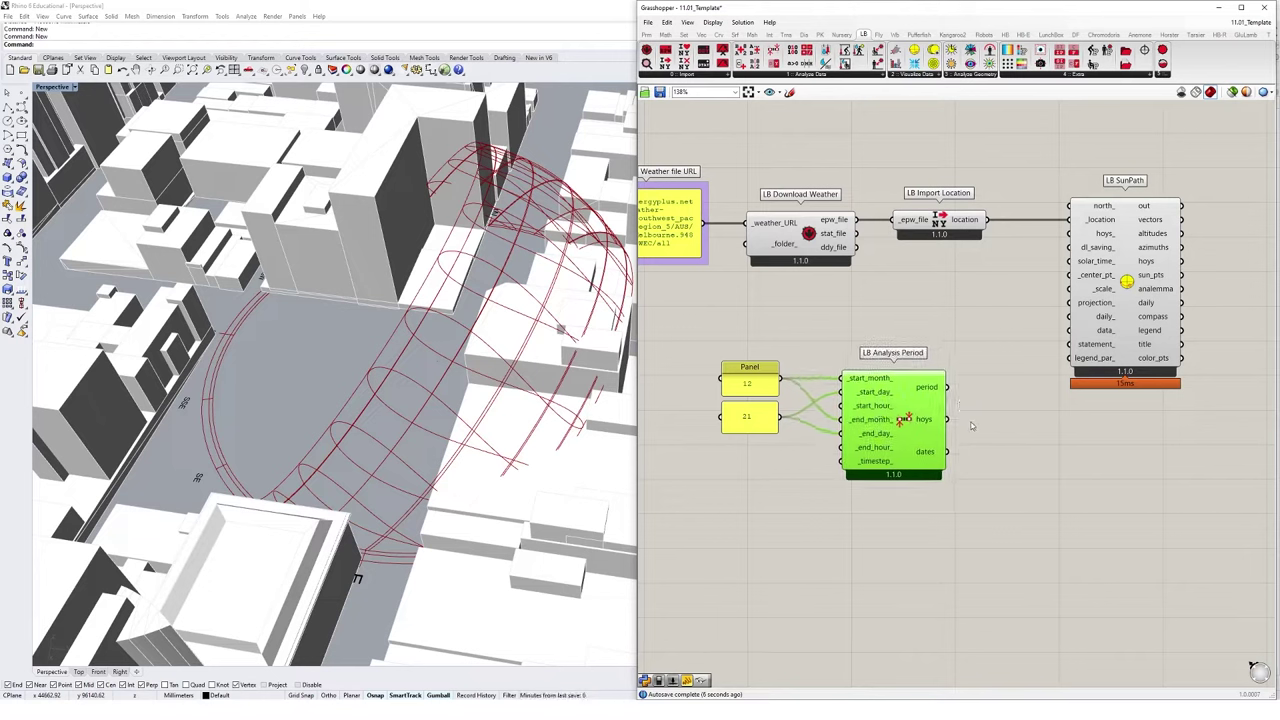
Connect the hoys output of LB Analysis Period to the hoys_ input of LB SunPath and inspect the sun positions on the diagram
drag(948, 420, 1076, 237)
click(1076, 237)
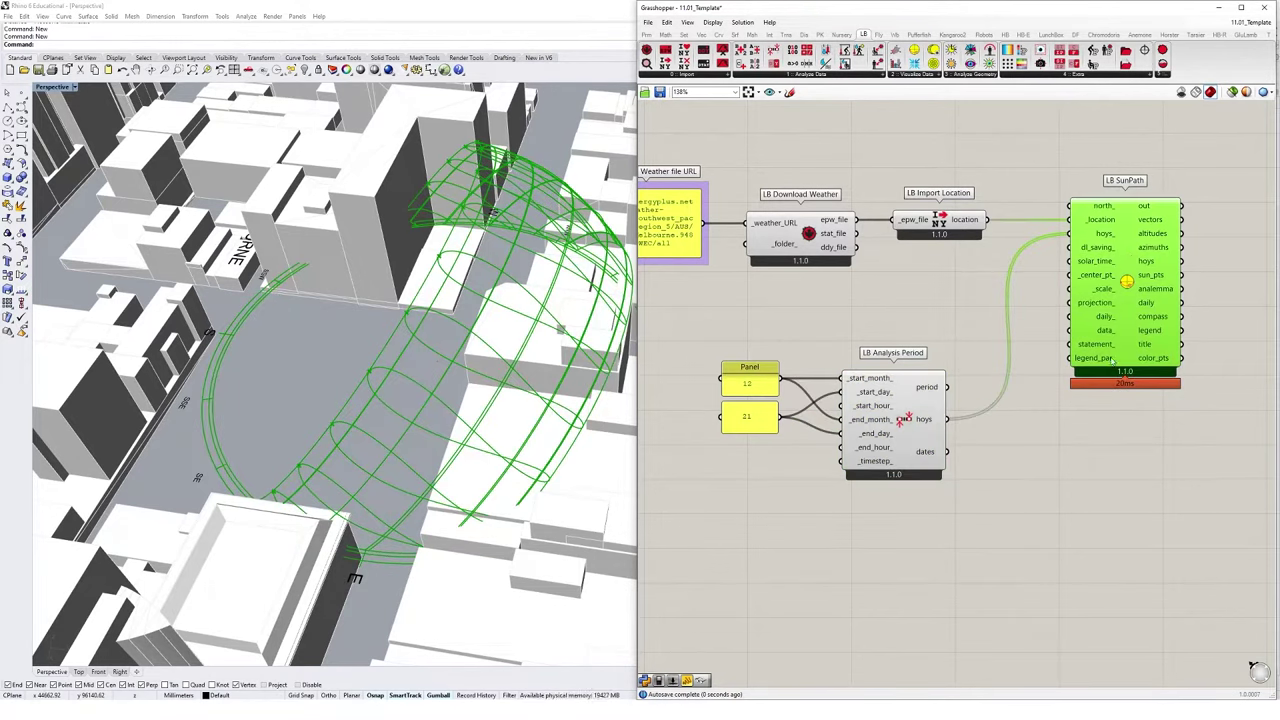
click(1093, 463)
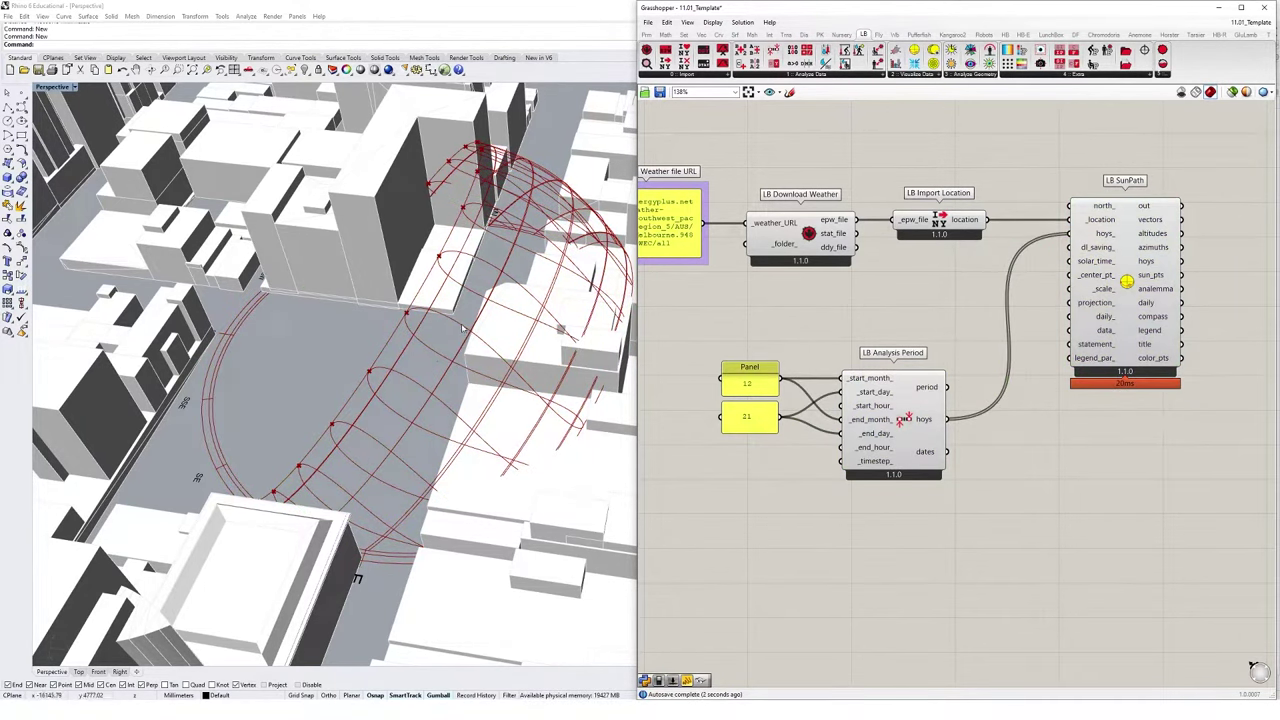
right_drag(483, 196, 519, 281)
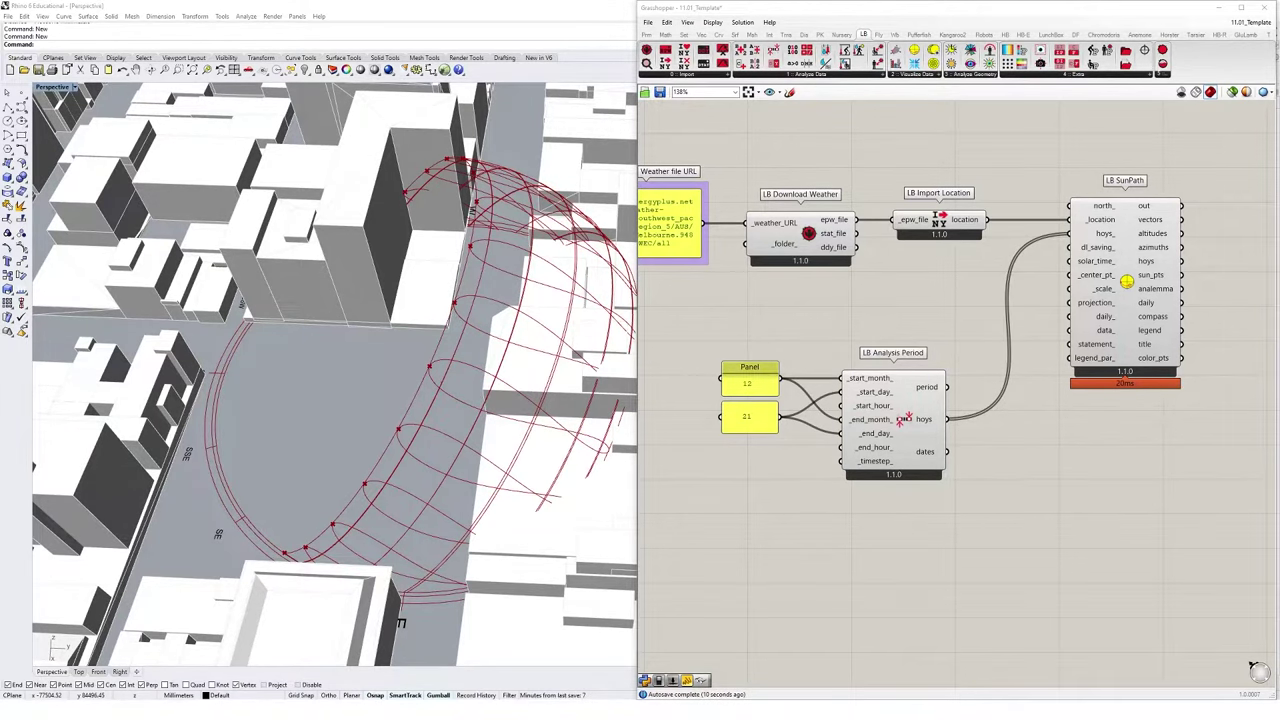
Add an LB Direct Sun Hours component to the right of LB SunPath
right_click(1016, 298)
right_drag(1229, 231, 938, 284)
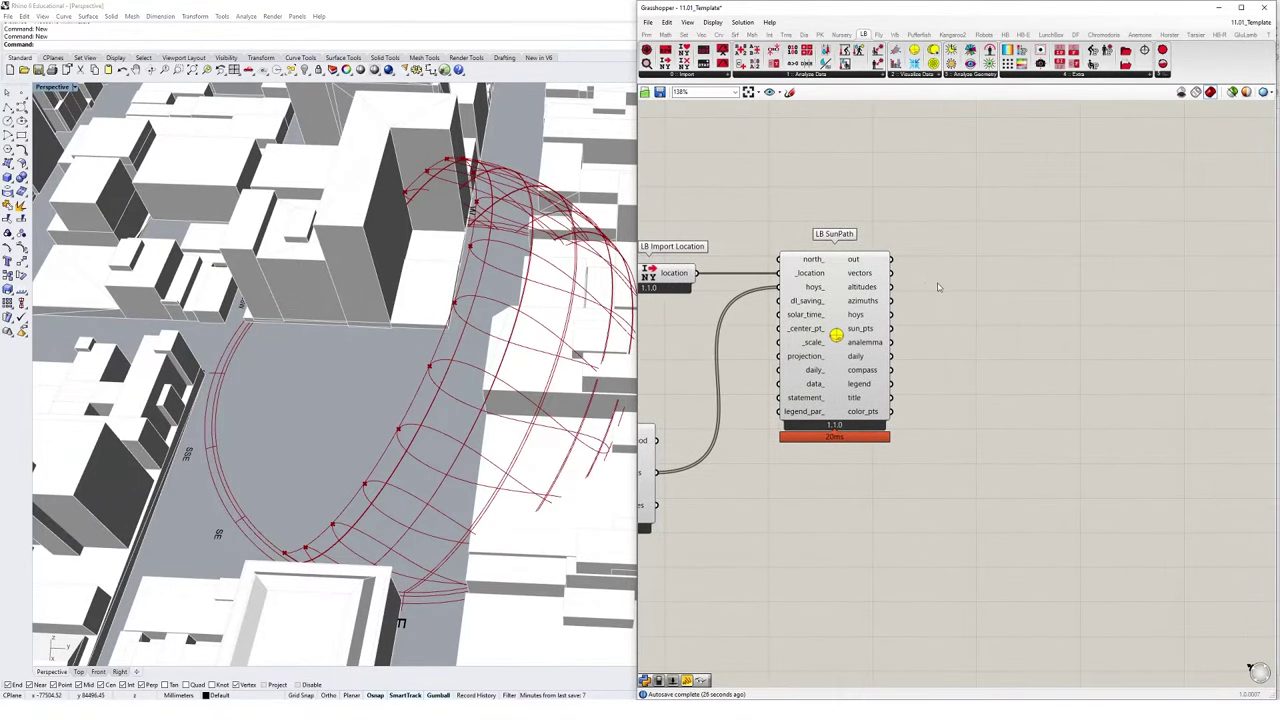
click(976, 76)
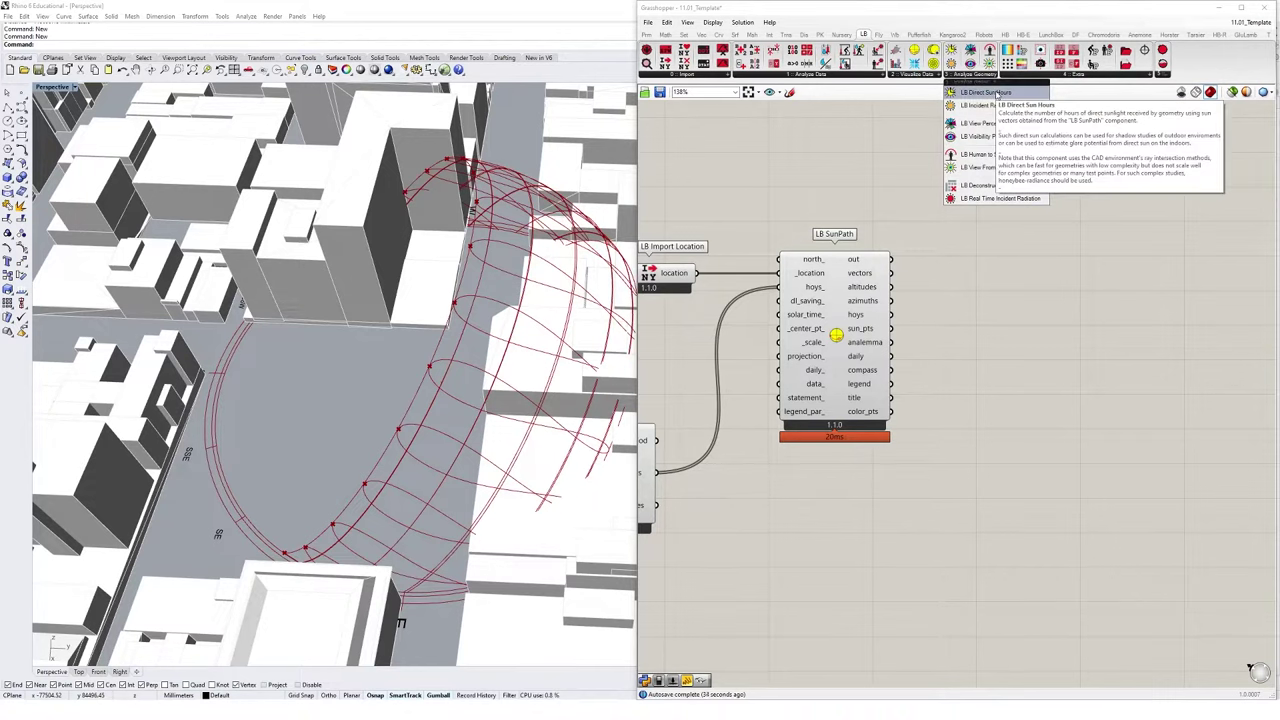
drag(997, 94, 1060, 312)
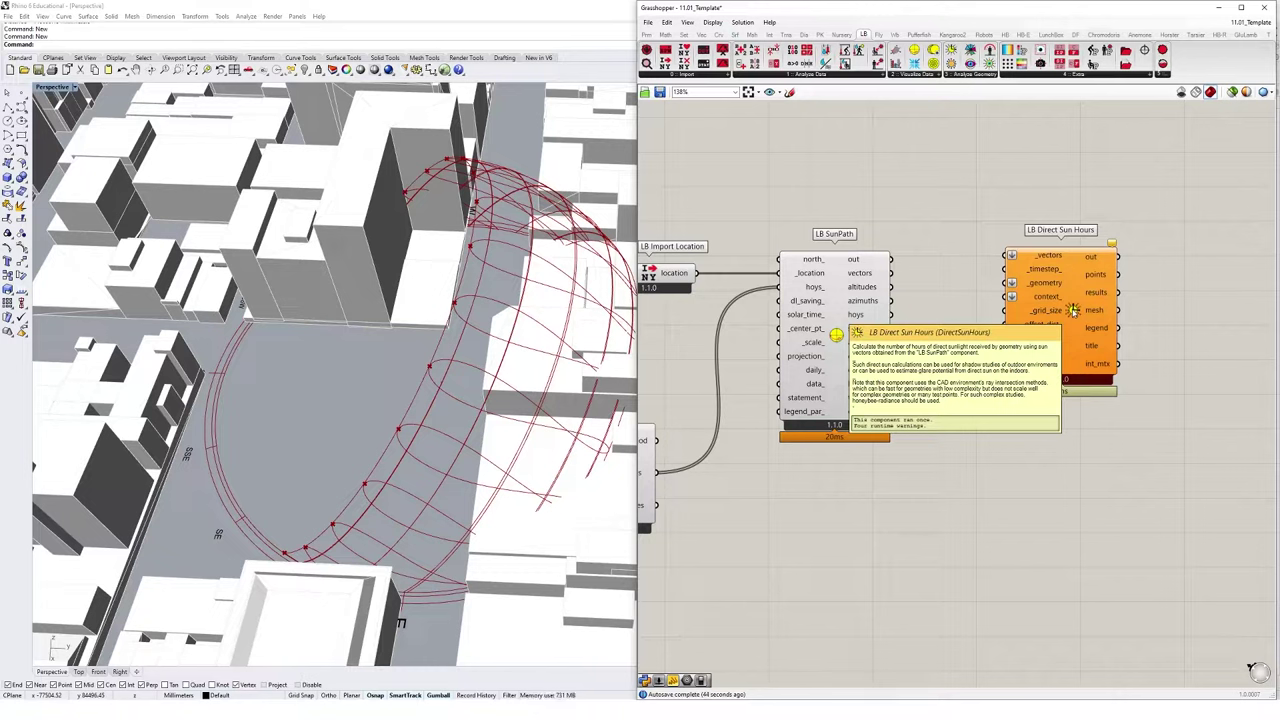
drag(1073, 311, 1087, 324)
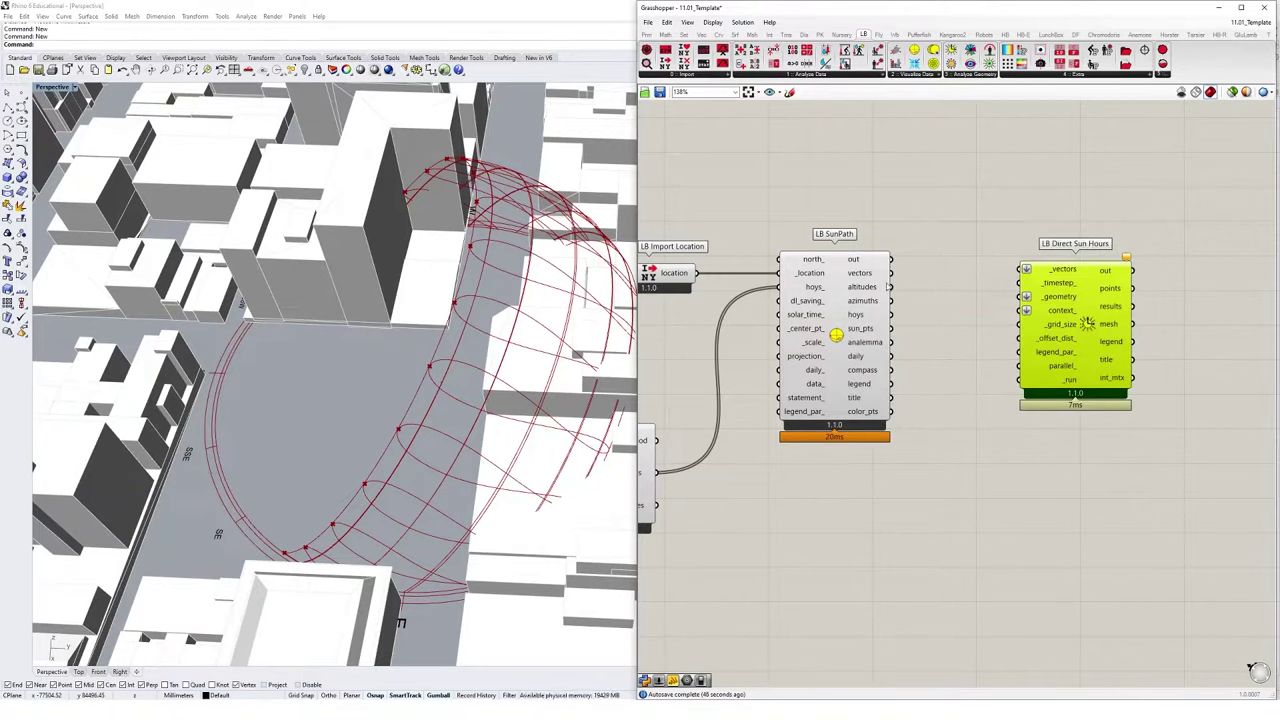
Connect the vectors output of LB SunPath to the _vectors input of LB Direct Sun Hours and check the component's warnings
drag(891, 273, 1068, 302)
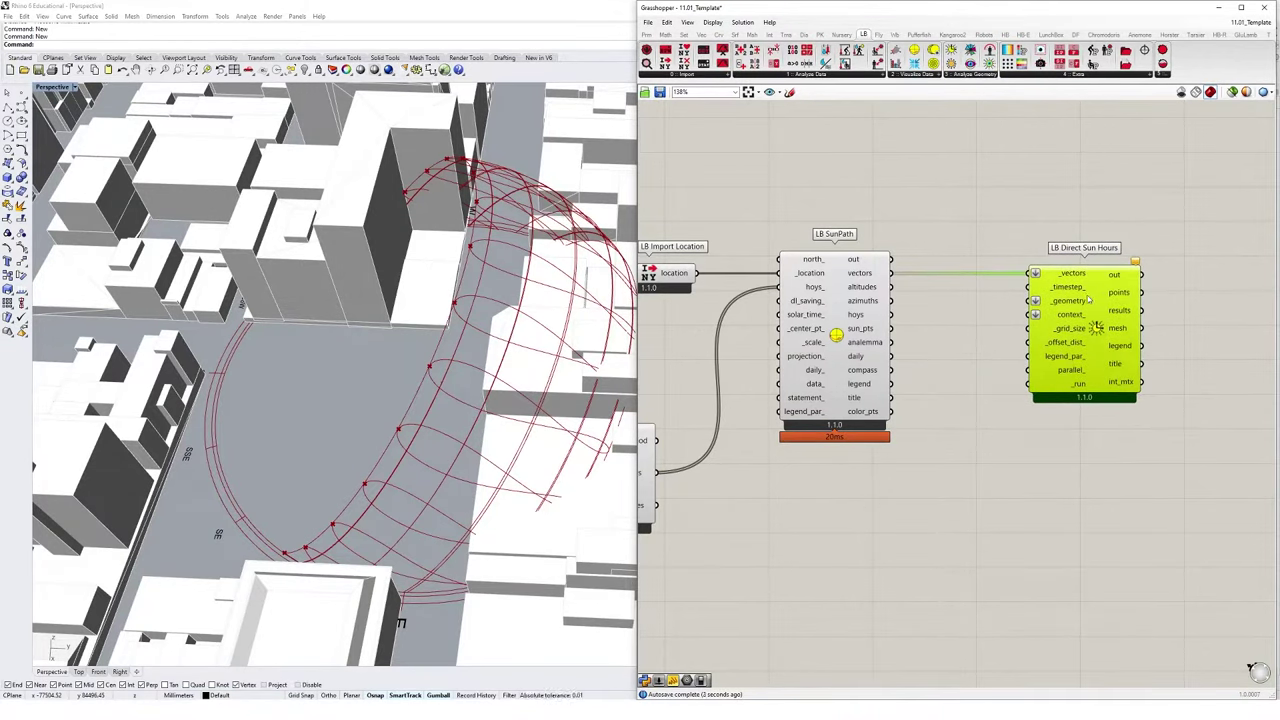
right_drag(1149, 262, 1081, 261)
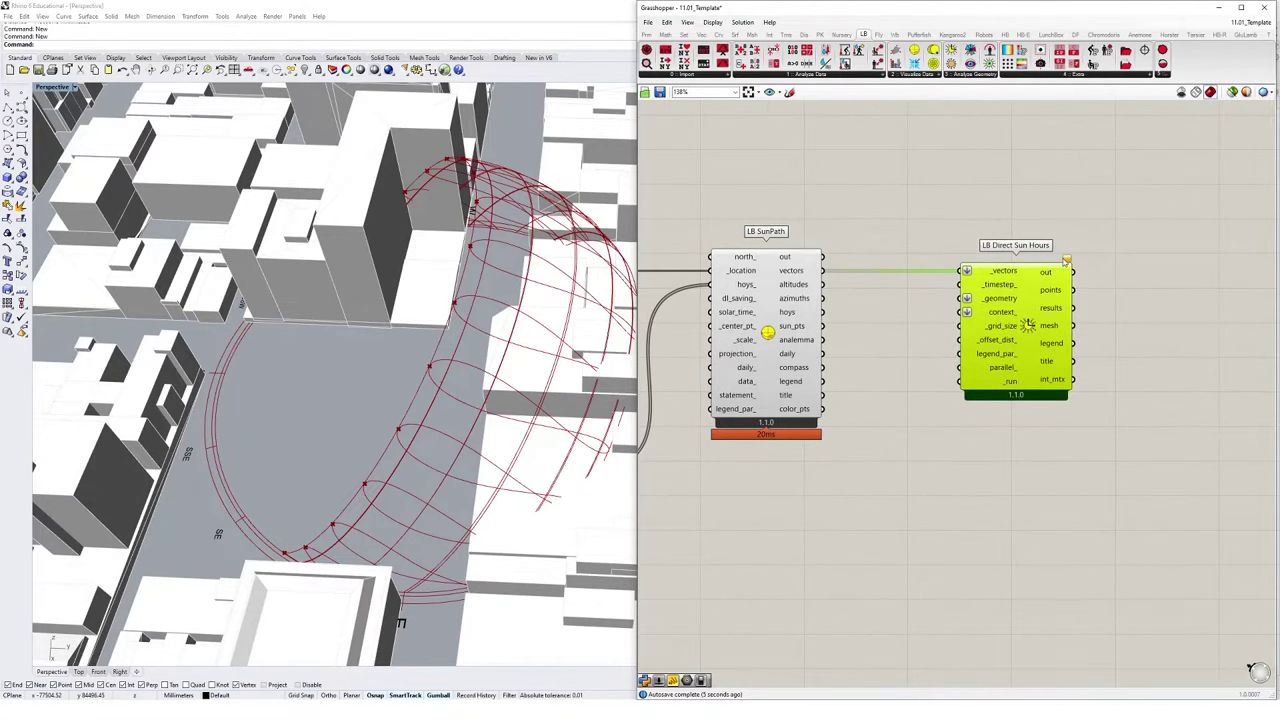
mouse_move(1068, 262)
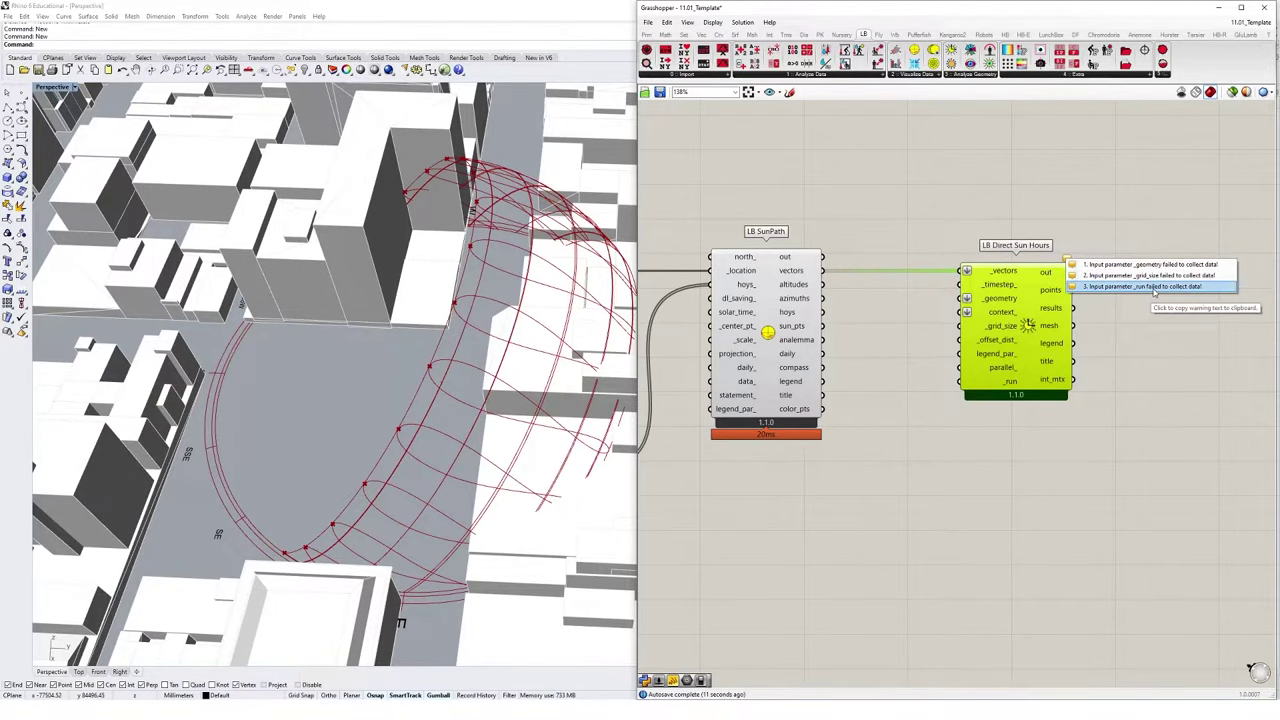
click(923, 232)
right_drag(908, 208, 946, 214)
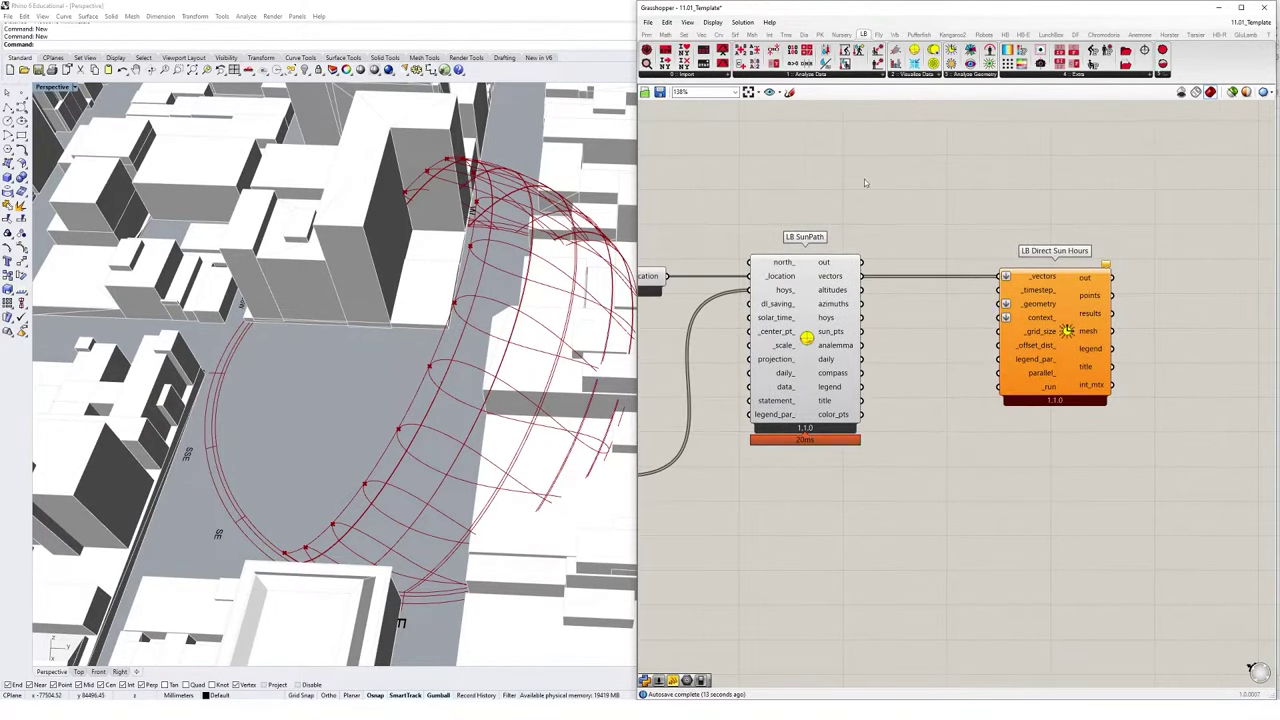
Add a Geometry parameter above LB SunPath
double_click(854, 199)
text(geo)
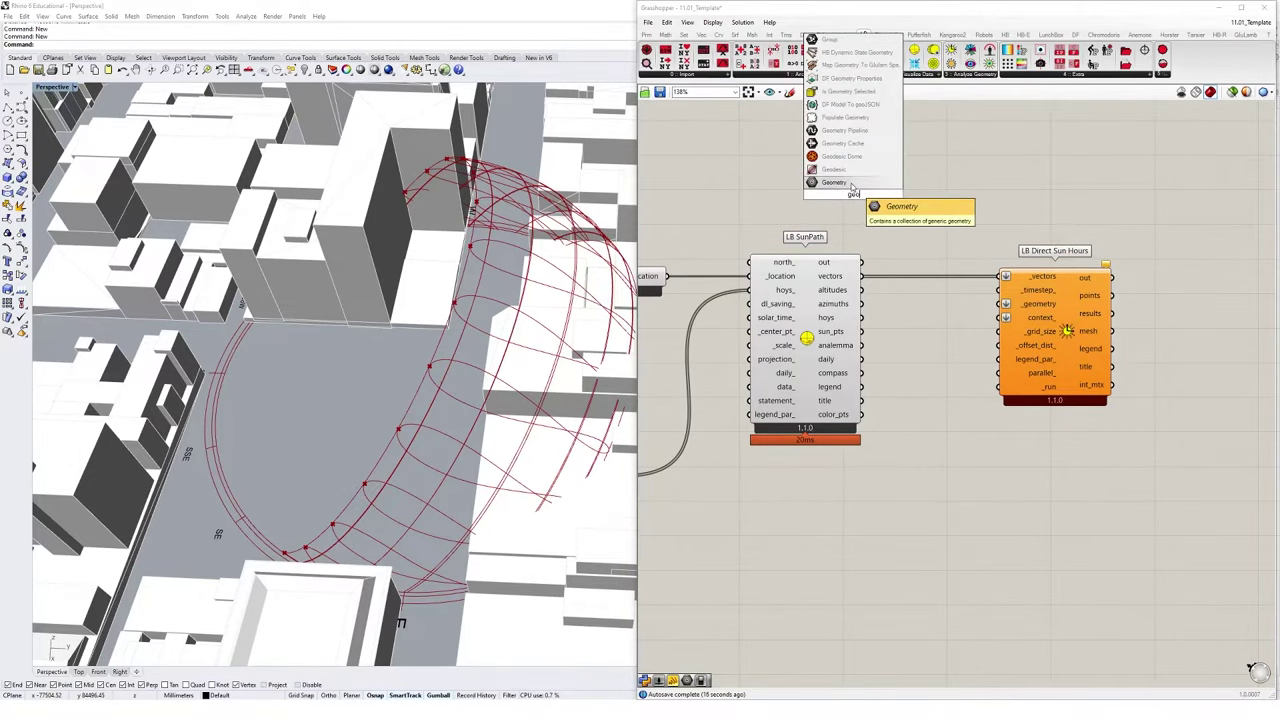
click(836, 183)
In Rhino, draw a tower-like box with the Box command on the open plot inside the sun path diagram
scroll(510, 428, up, 2)
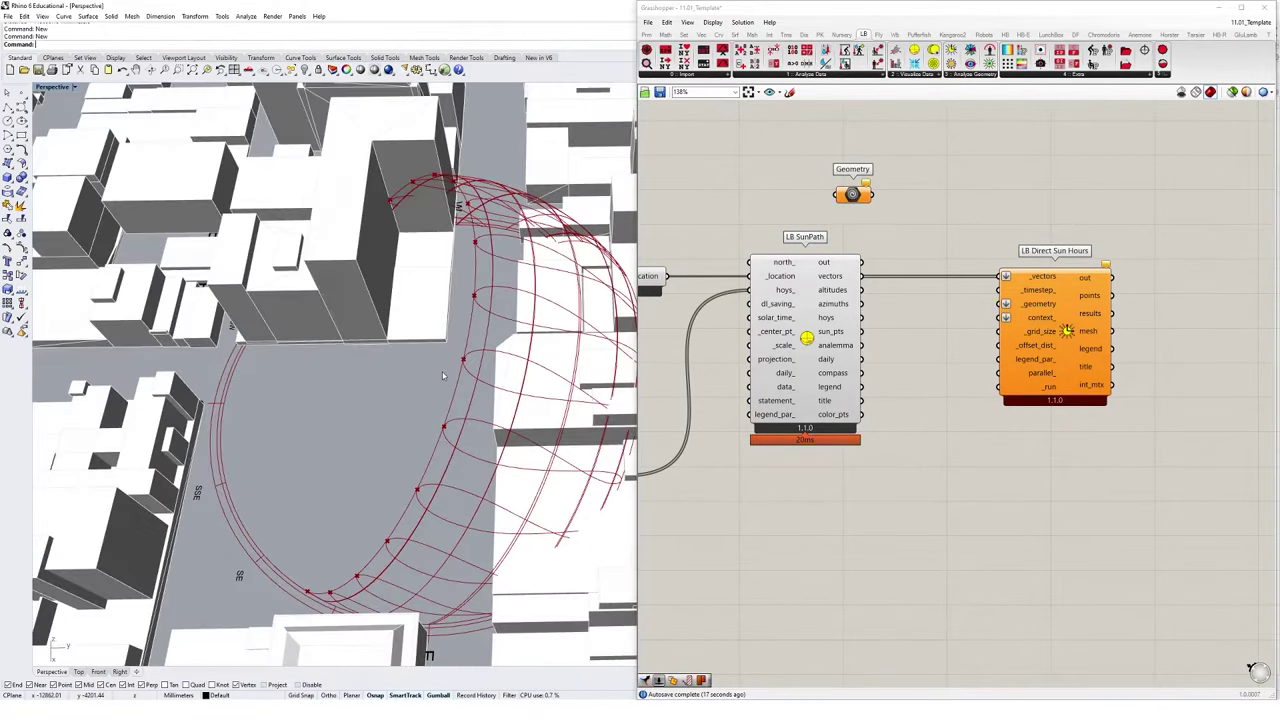
scroll(510, 428, up, 2)
text(box)
key(Return)
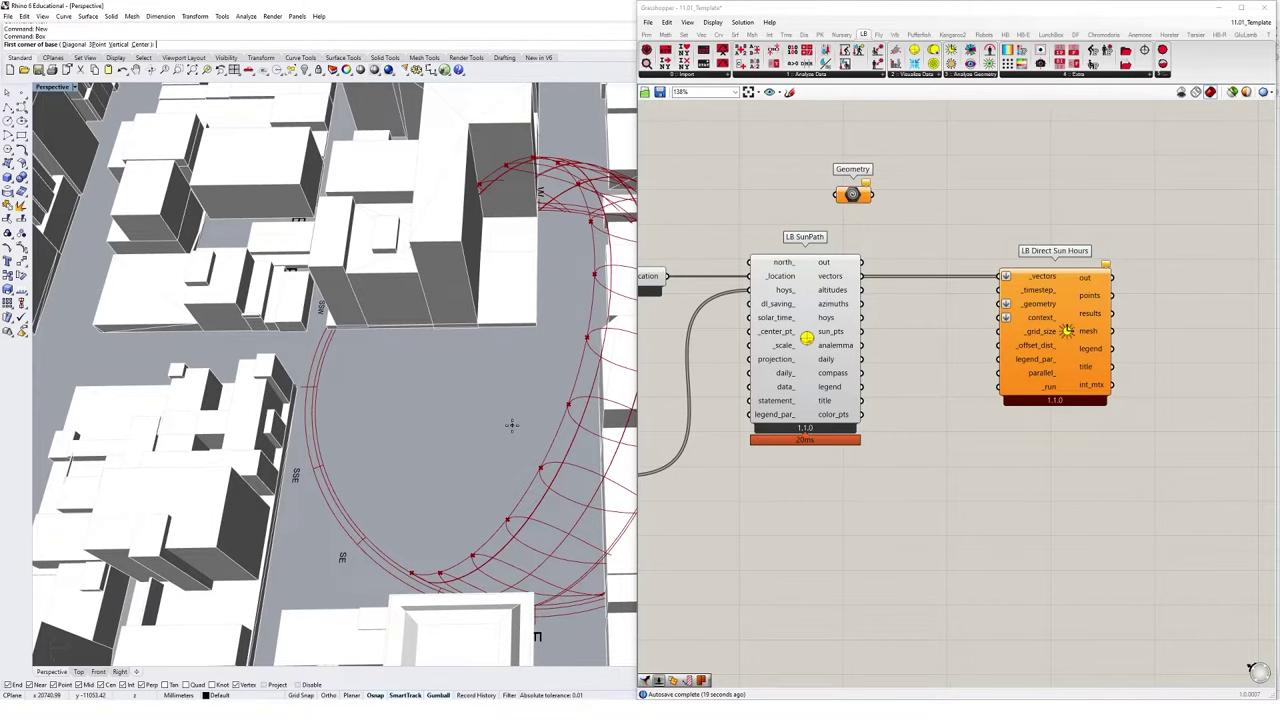
click(434, 420)
shift+click(532, 513)
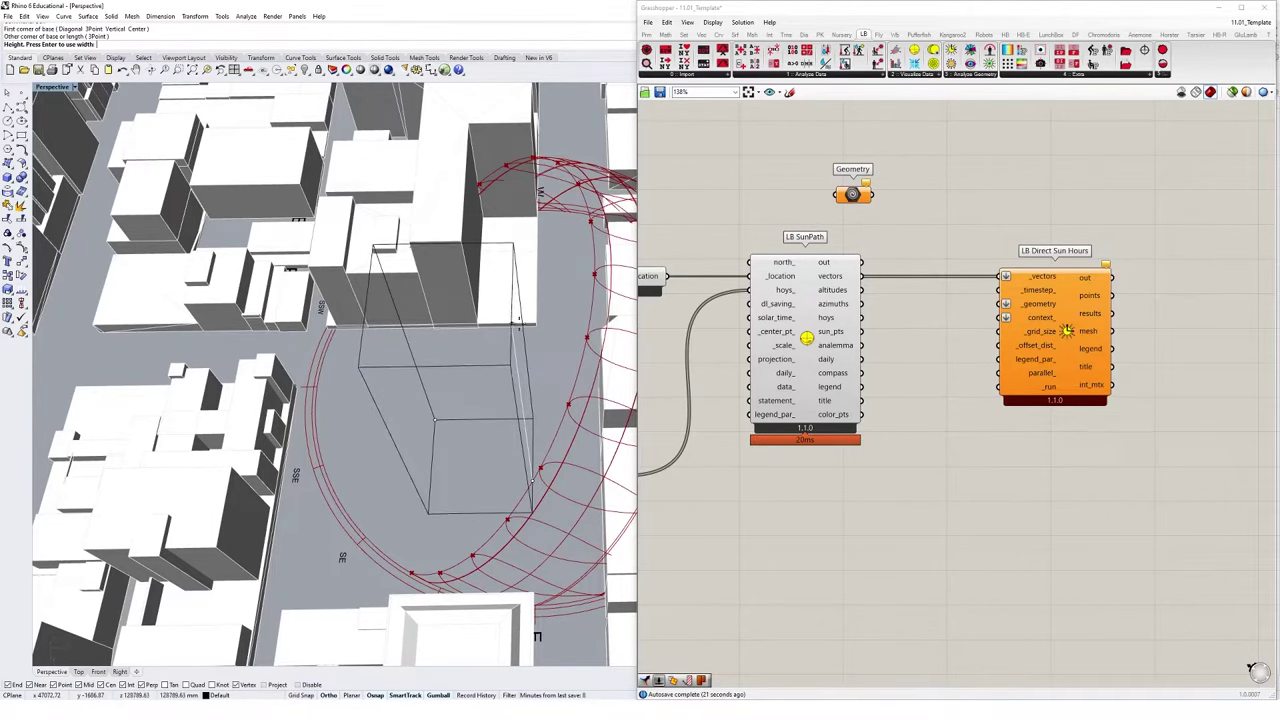
click(519, 408)
right_drag(521, 458, 563, 452)
right_drag(440, 390, 482, 411)
scroll(482, 411, down, 5)
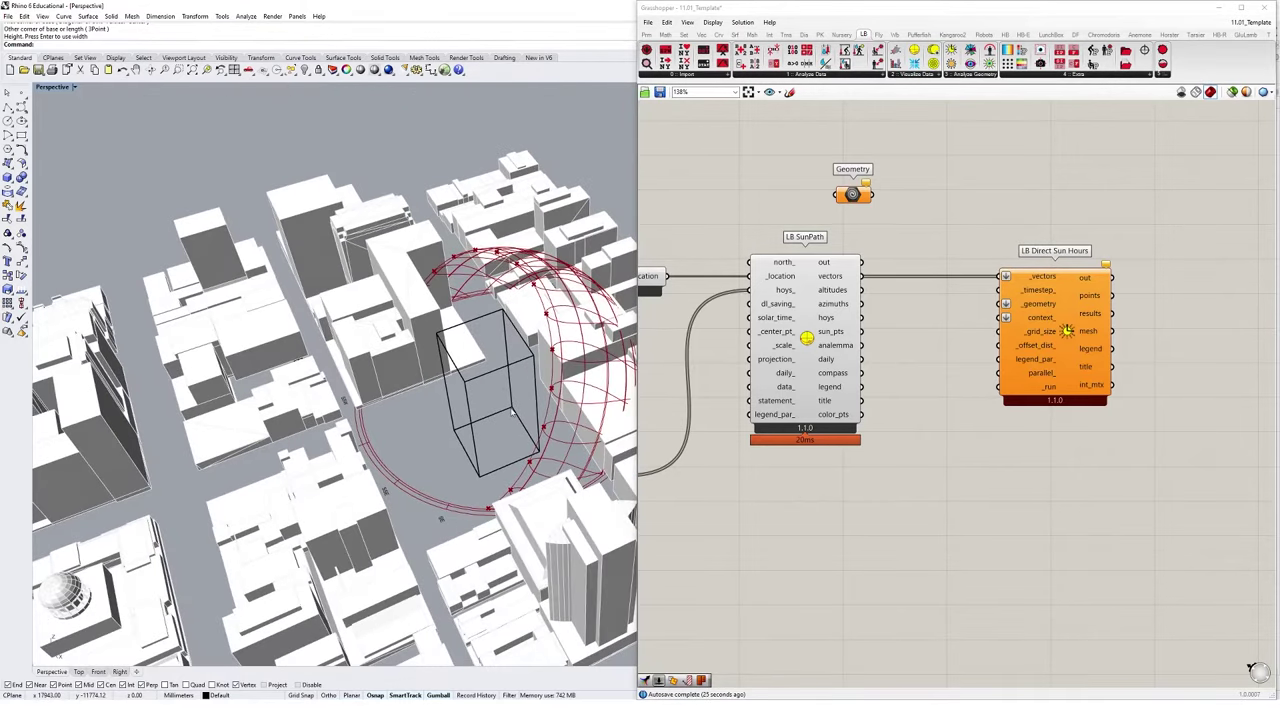
Reference the new box in the Grasshopper Geometry parameter and connect that parameter to the _geometry input of LB Direct Sun Hours
right_click(853, 196)
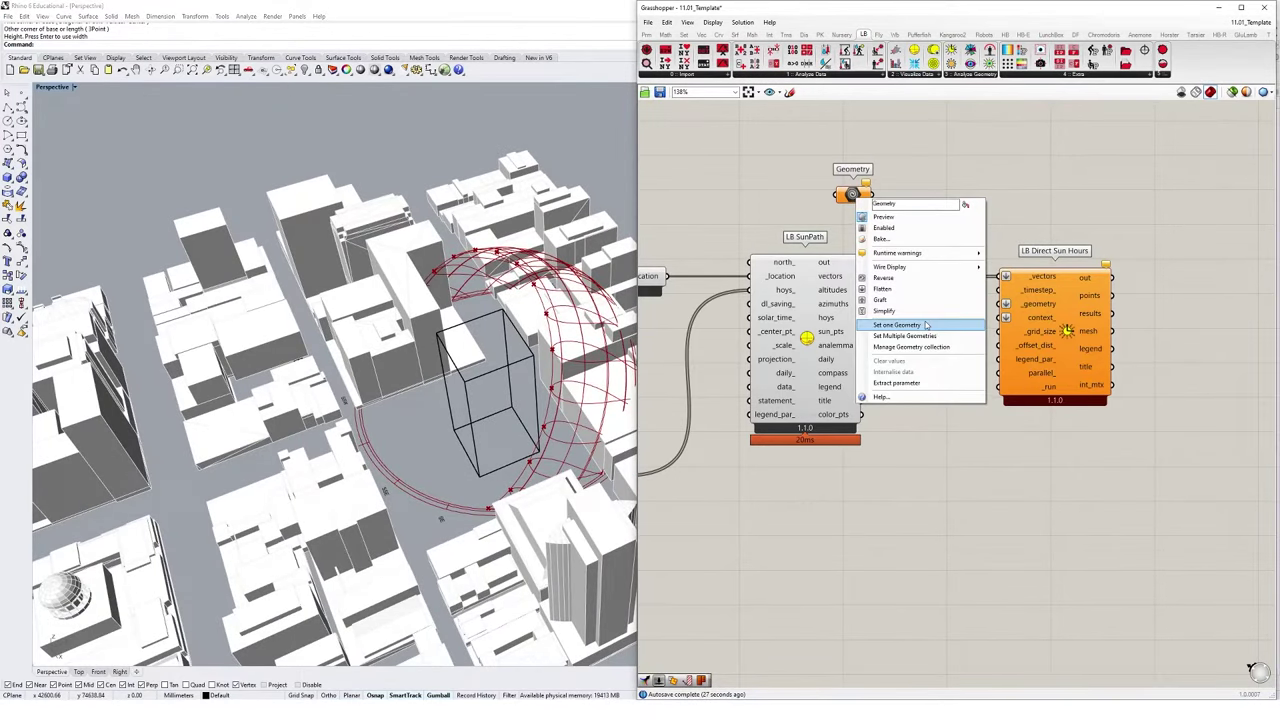
click(928, 326)
click(524, 365)
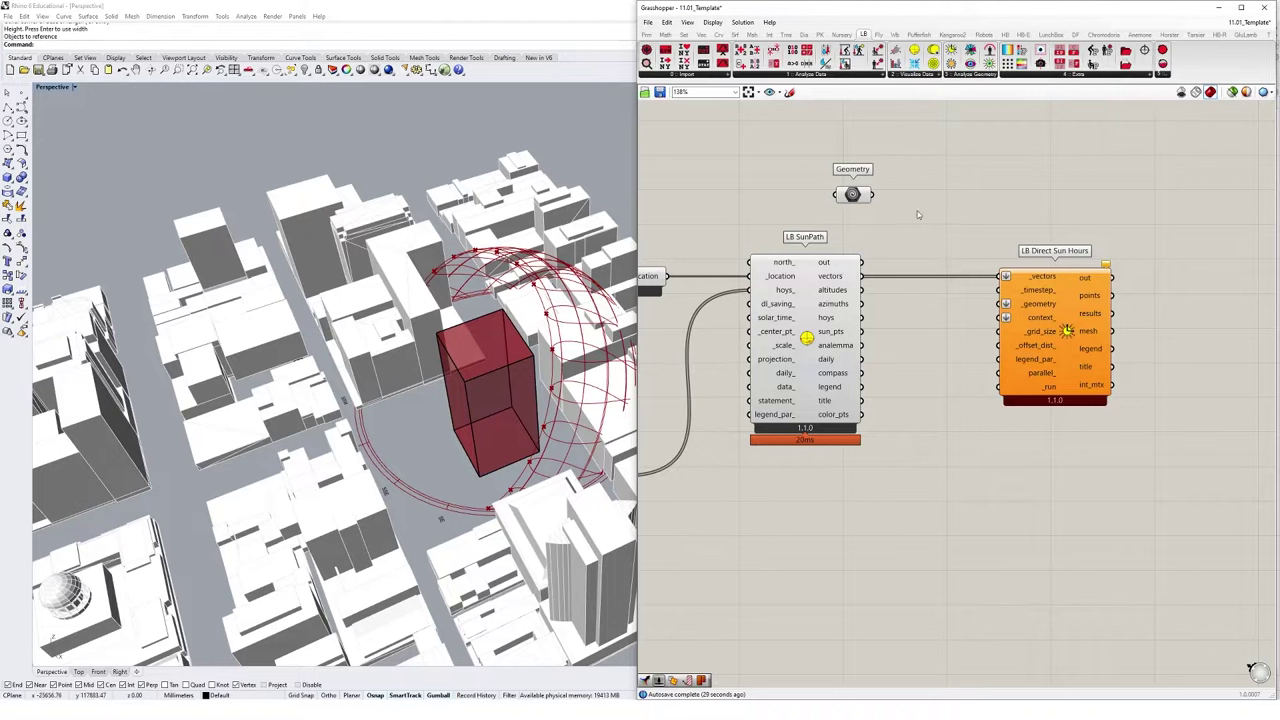
drag(872, 195, 1005, 303)
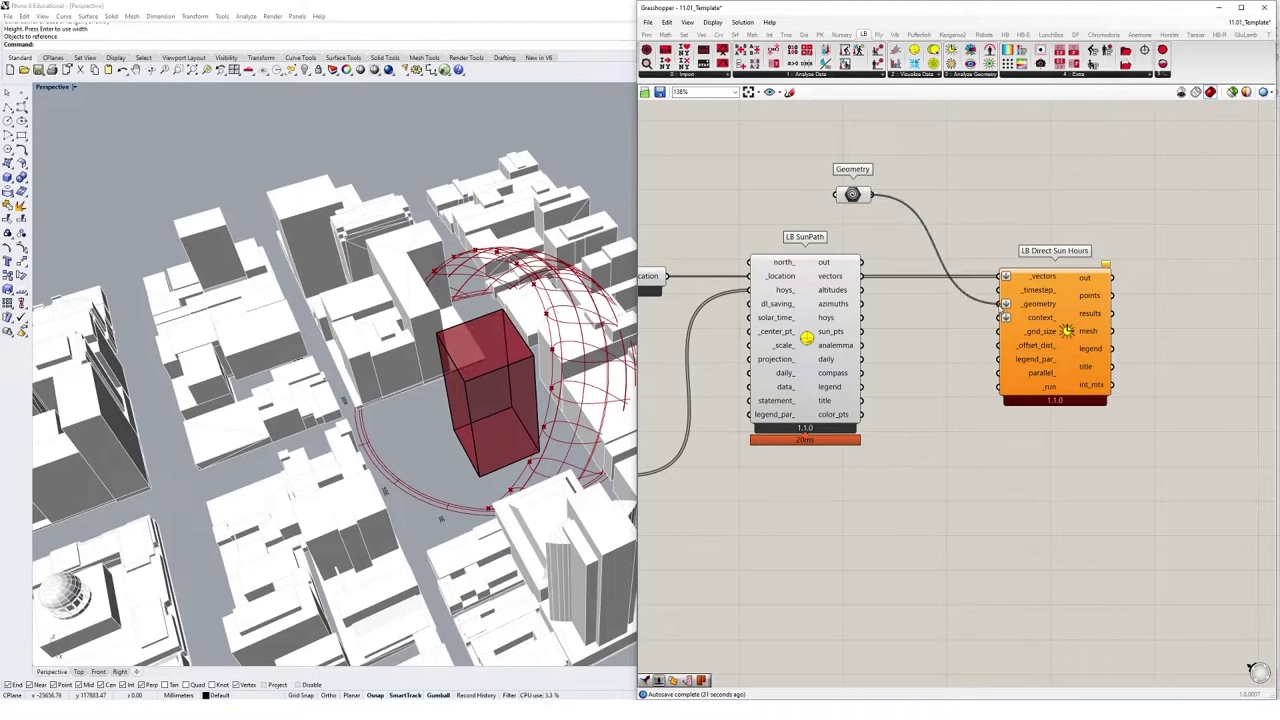
drag(852, 195, 823, 177)
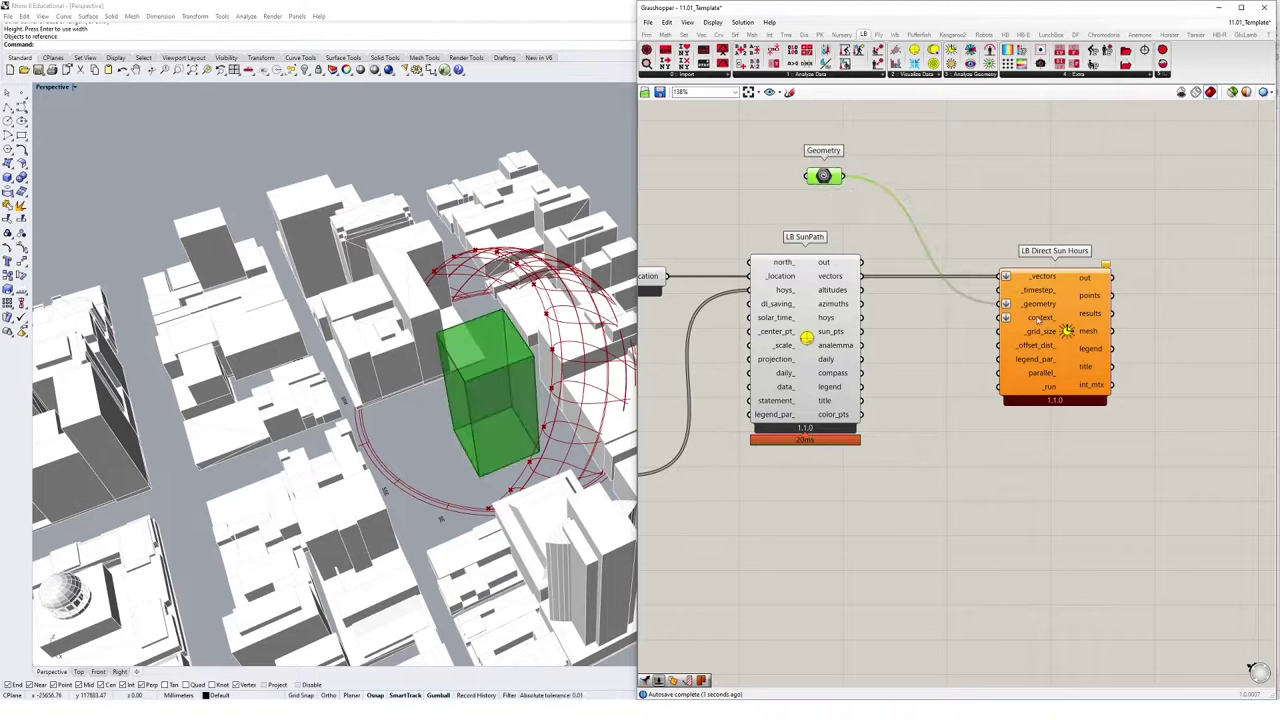
Connect the Context group's Geometry parameter to the context_ input of LB Direct Sun Hours and shift the component further right
scroll(874, 252, down, 2)
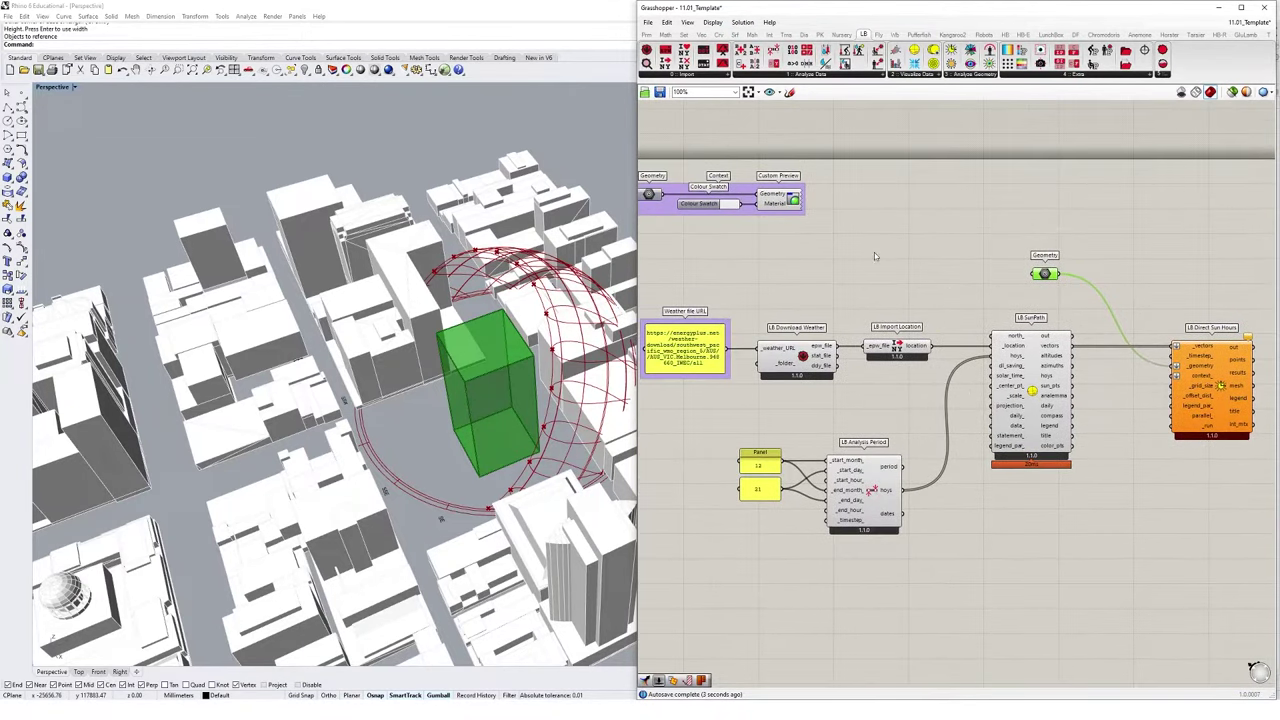
drag(678, 200, 1176, 380)
scroll(1115, 350, up, 2)
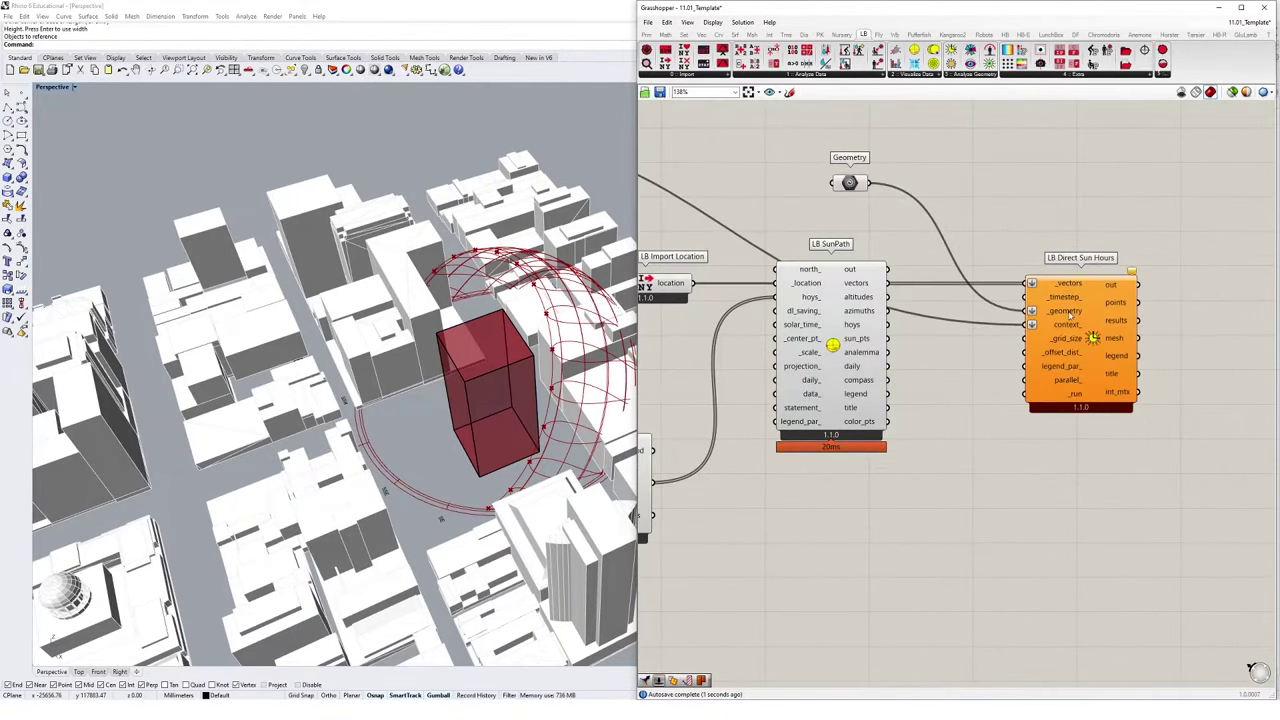
drag(1134, 320, 1144, 316)
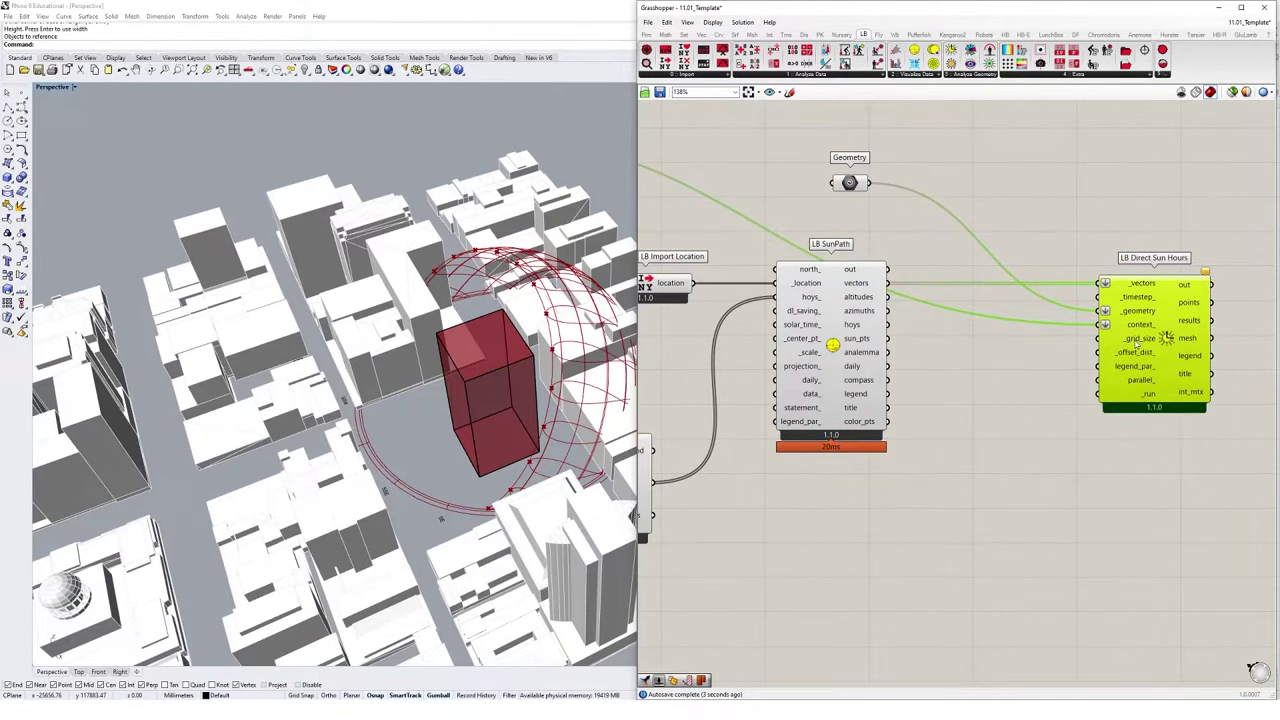
Add a number slider set to 3000 and connect it to the _grid_size input of LB Direct Sun Hours
mouse_move(1136, 342)
right_drag(470, 460, 500, 465)
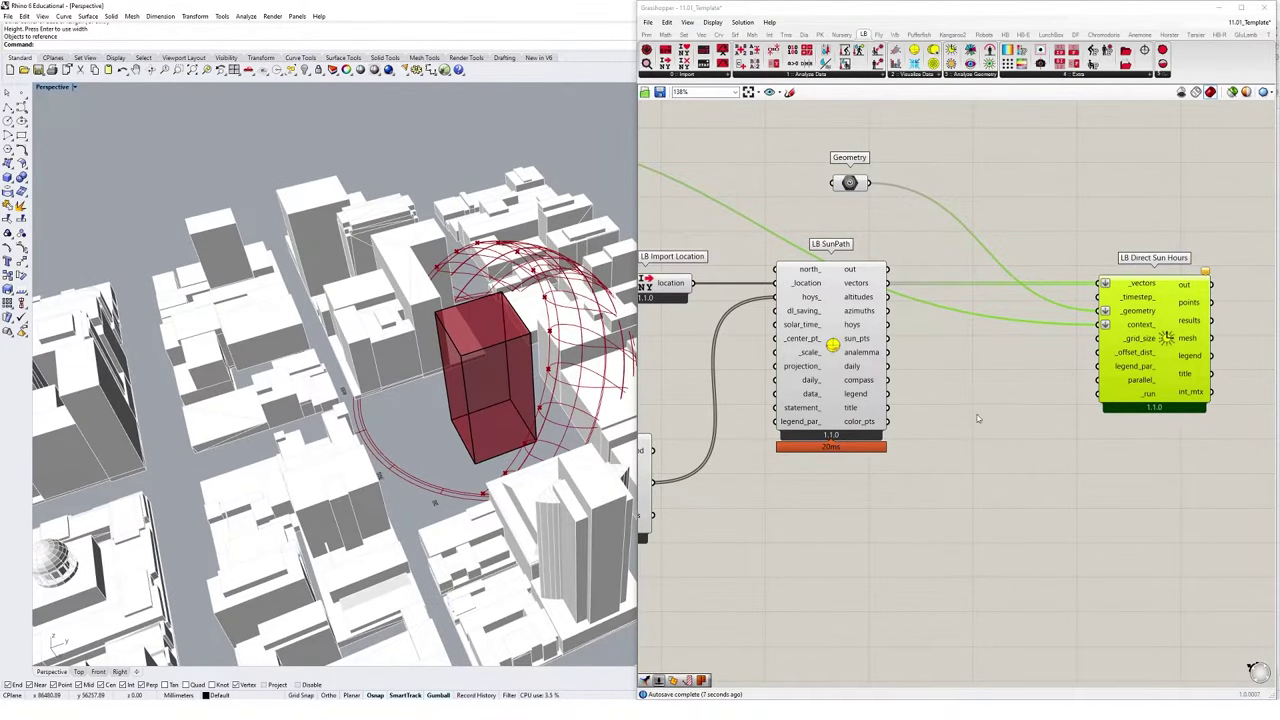
double_click(975, 370)
text(3000)
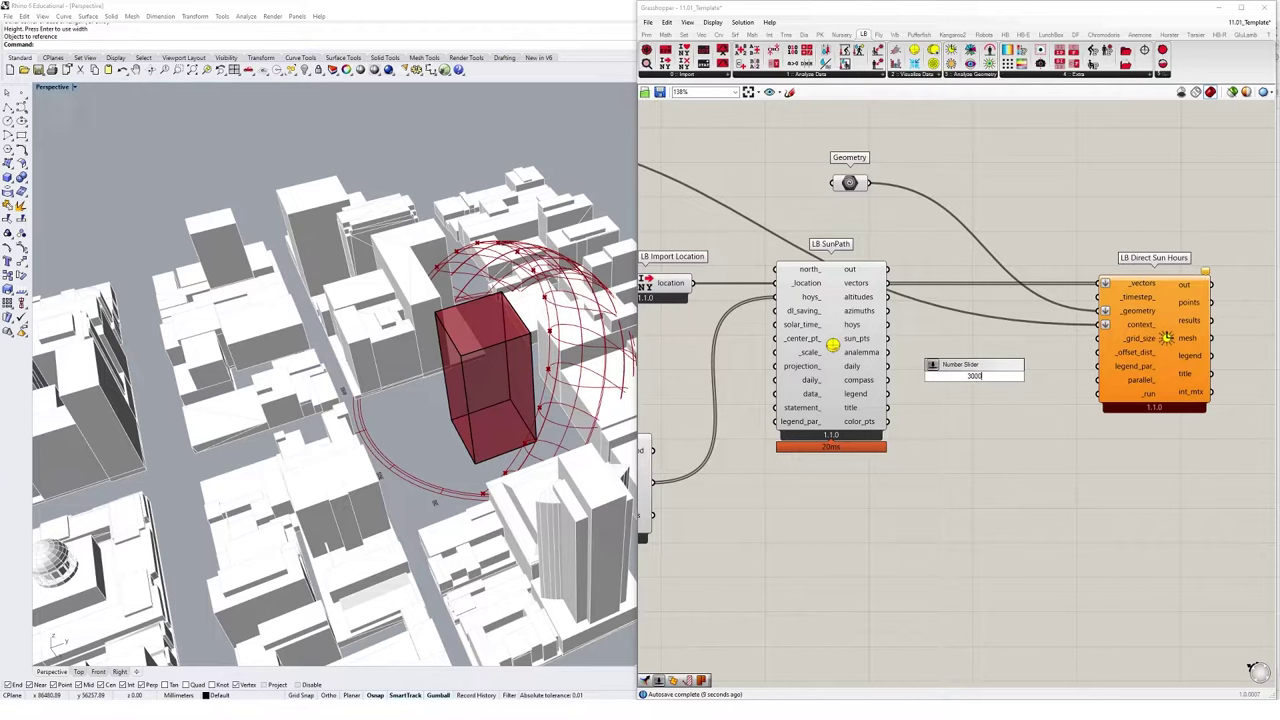
key(Return)
drag(1047, 376, 1038, 344)
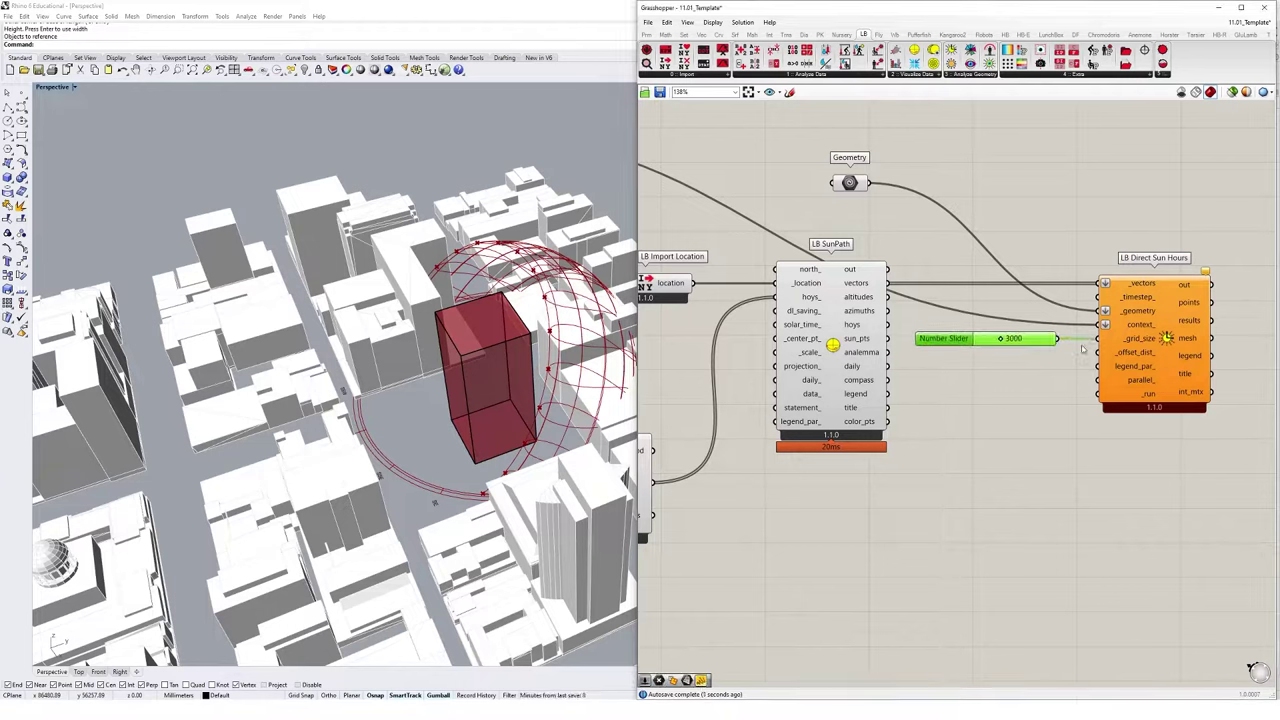
Read the description of the _offset_dist_ input and examine the box's faces in the Rhino viewport
mouse_move(1134, 356)
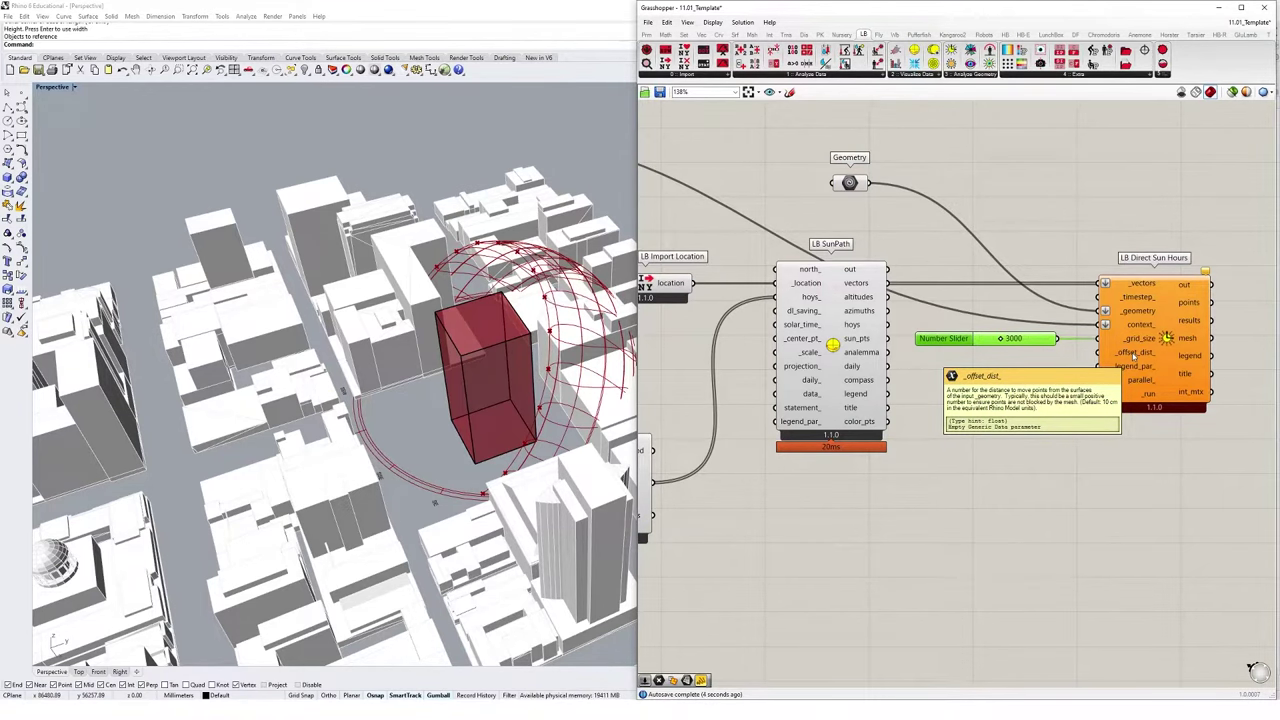
right_drag(530, 369, 520, 413)
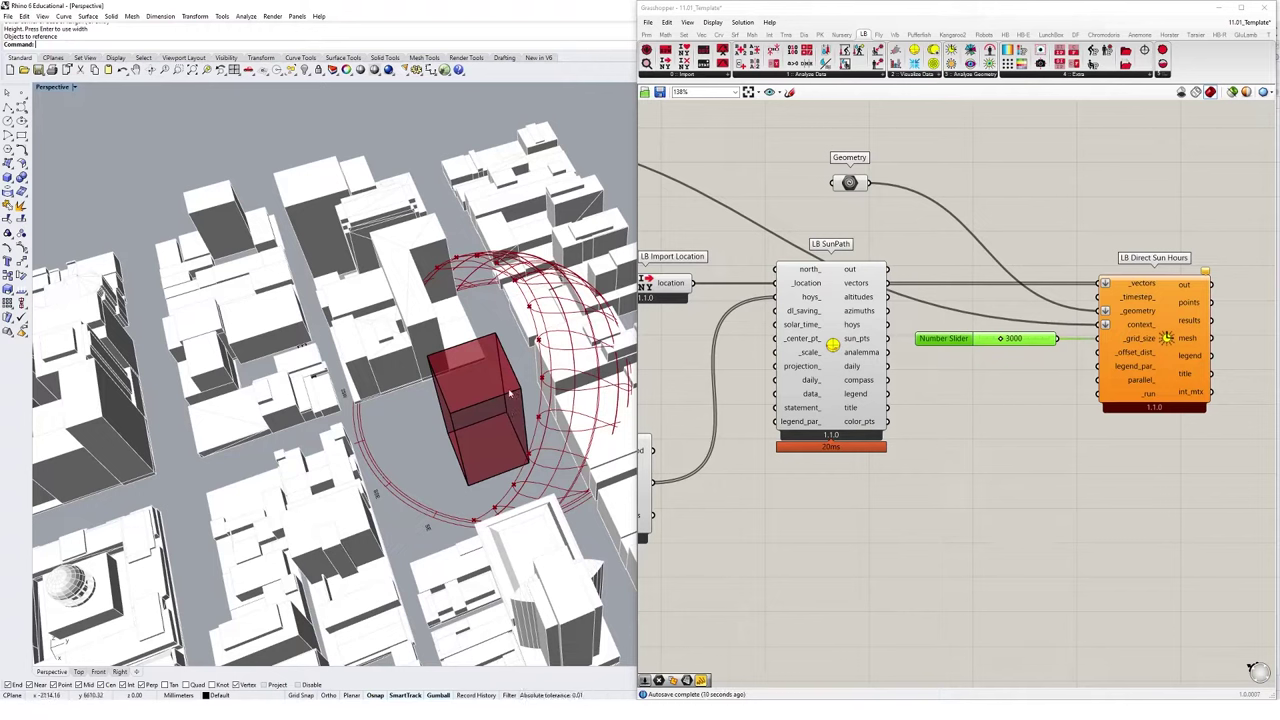
click(520, 413)
click(526, 369)
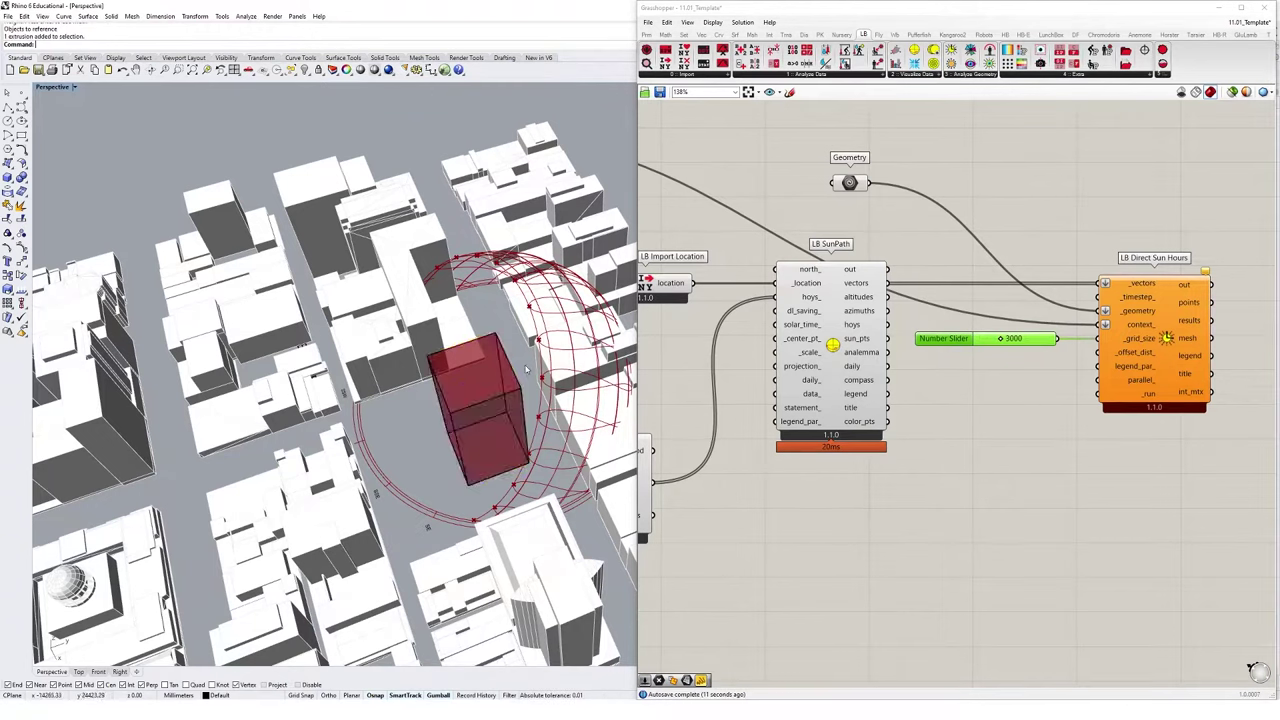
Add a number slider set to 20 and connect it to the _offset_dist_ input of LB Direct Sun Hours
double_click(996, 378)
text(3)
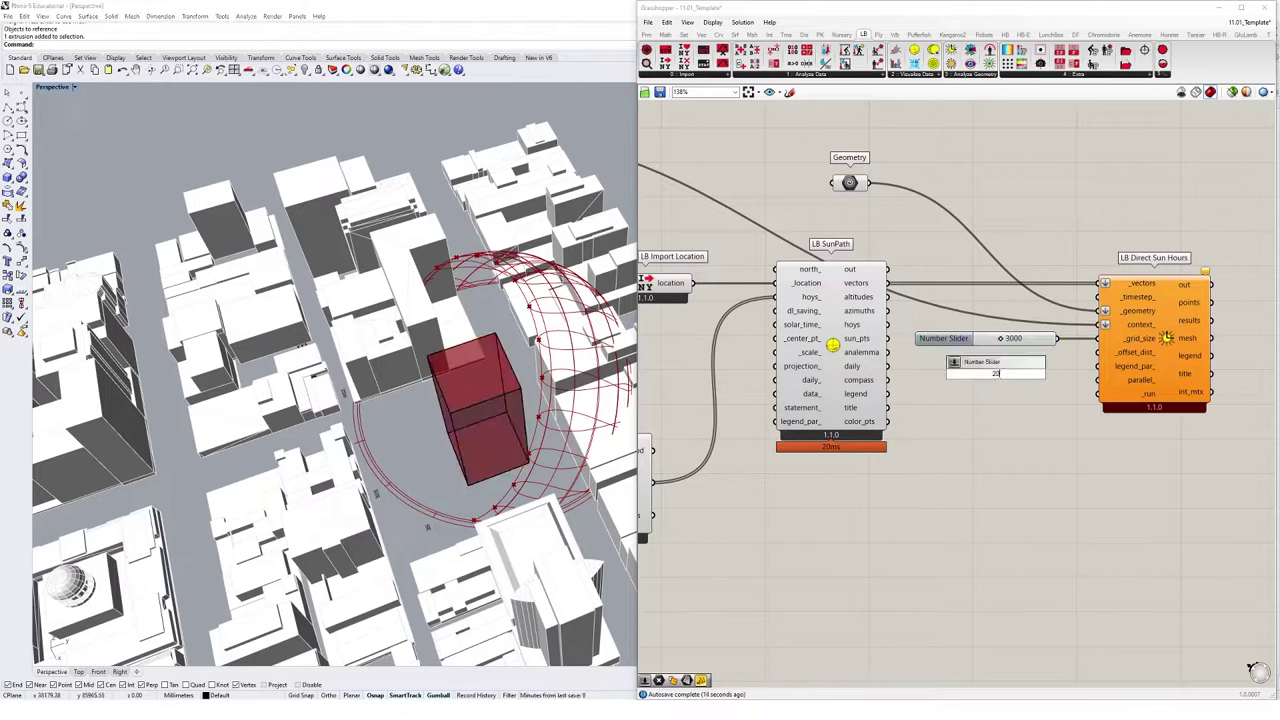
key(Return)
drag(1067, 373, 1042, 362)
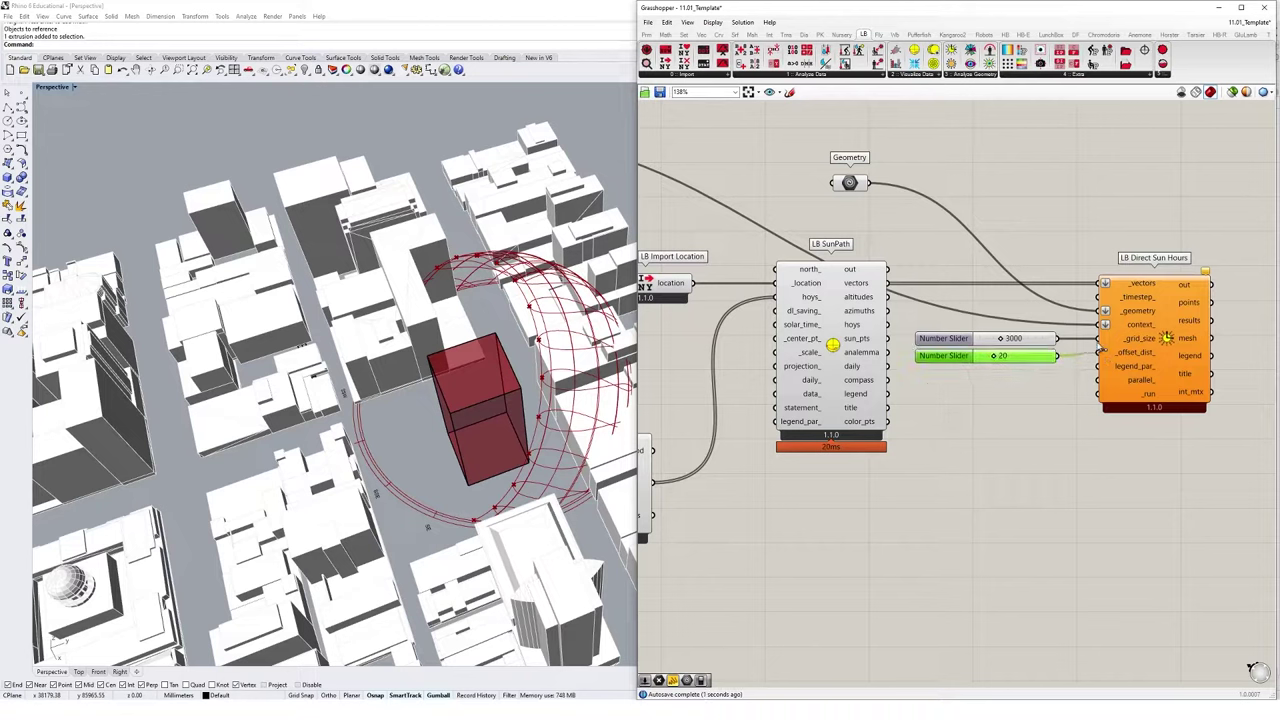
Add a Boolean Toggle, connect it to the _run input of LB Direct Sun Hours and set it to True
double_click(1028, 448)
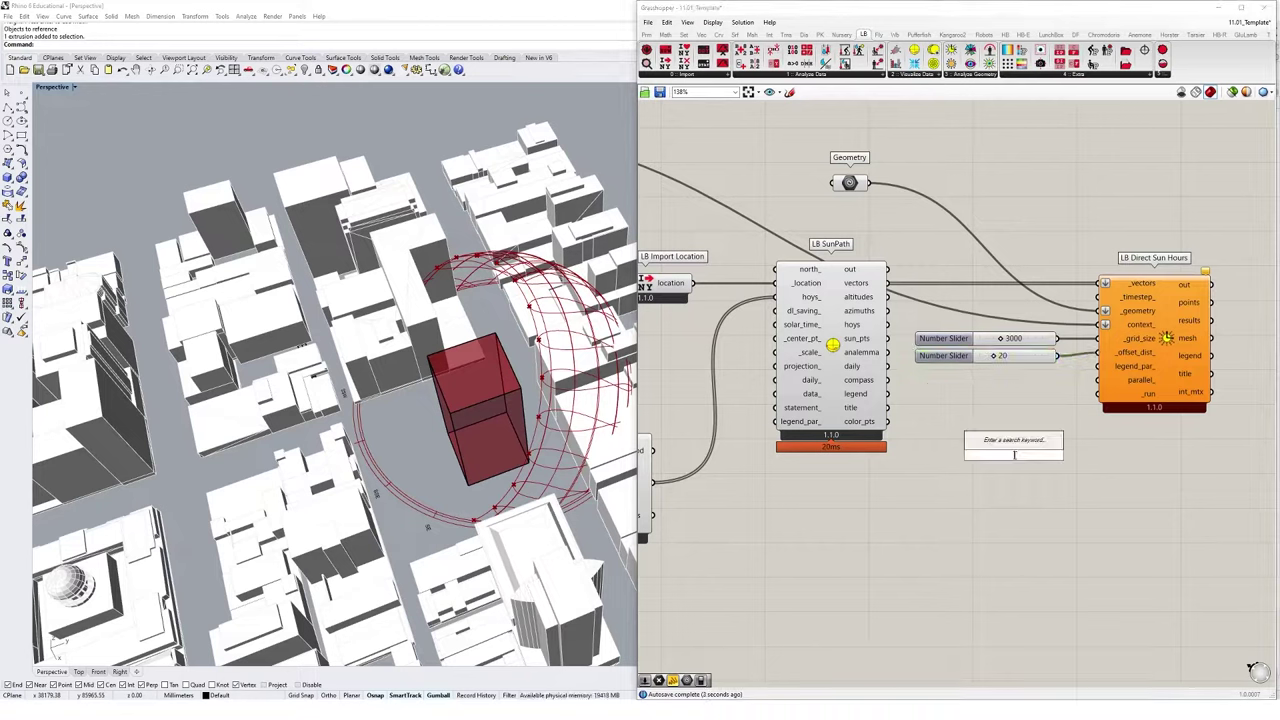
text(toggl)
key(Return)
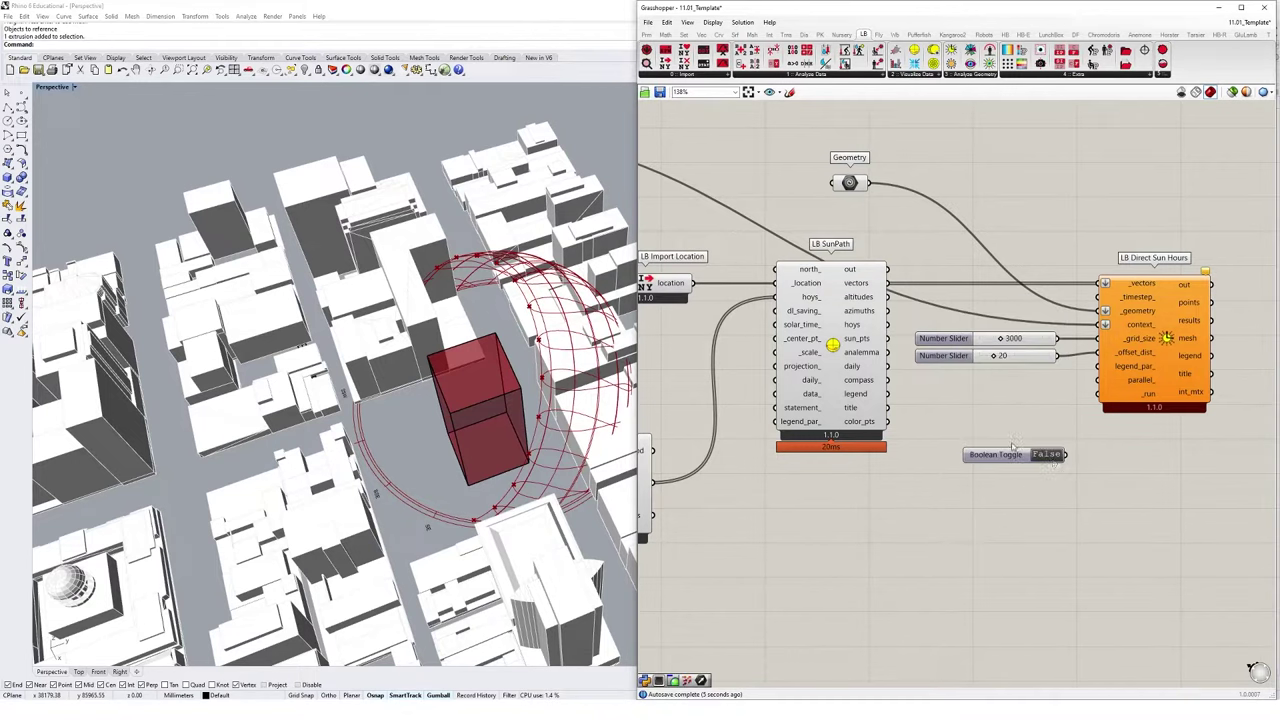
drag(1066, 455, 1101, 394)
drag(1026, 461, 1015, 411)
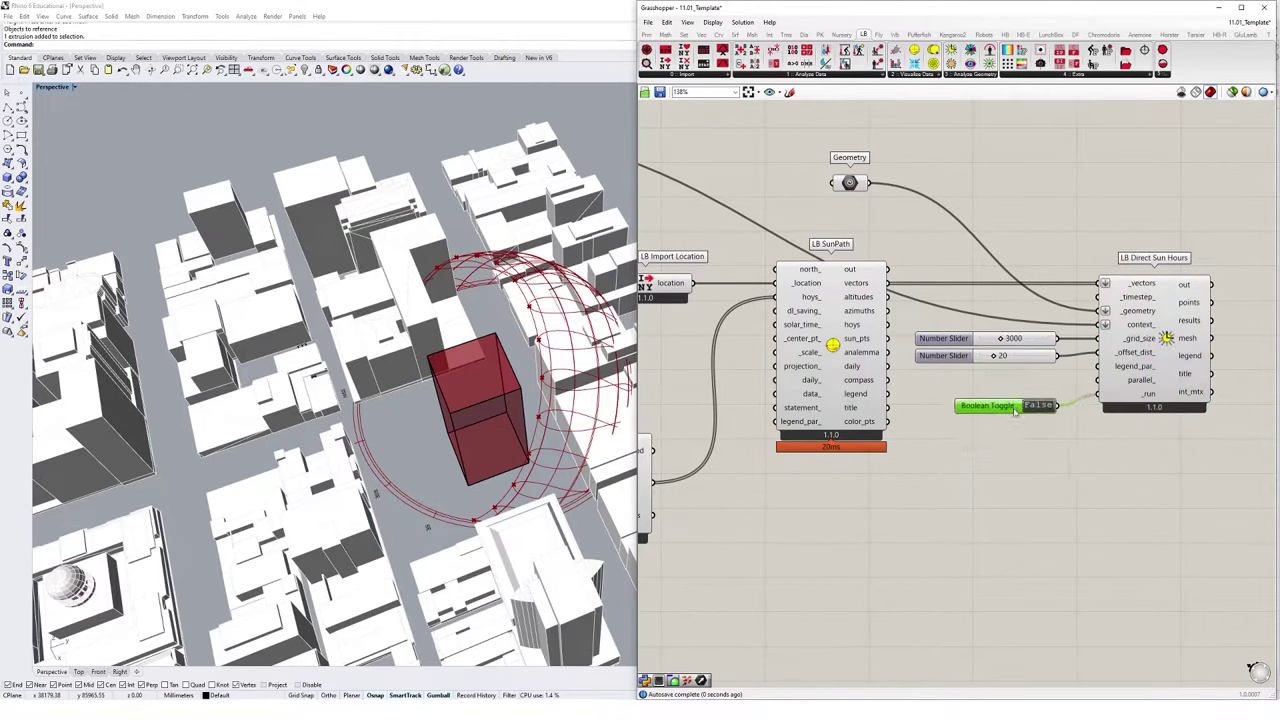
click(1036, 406)
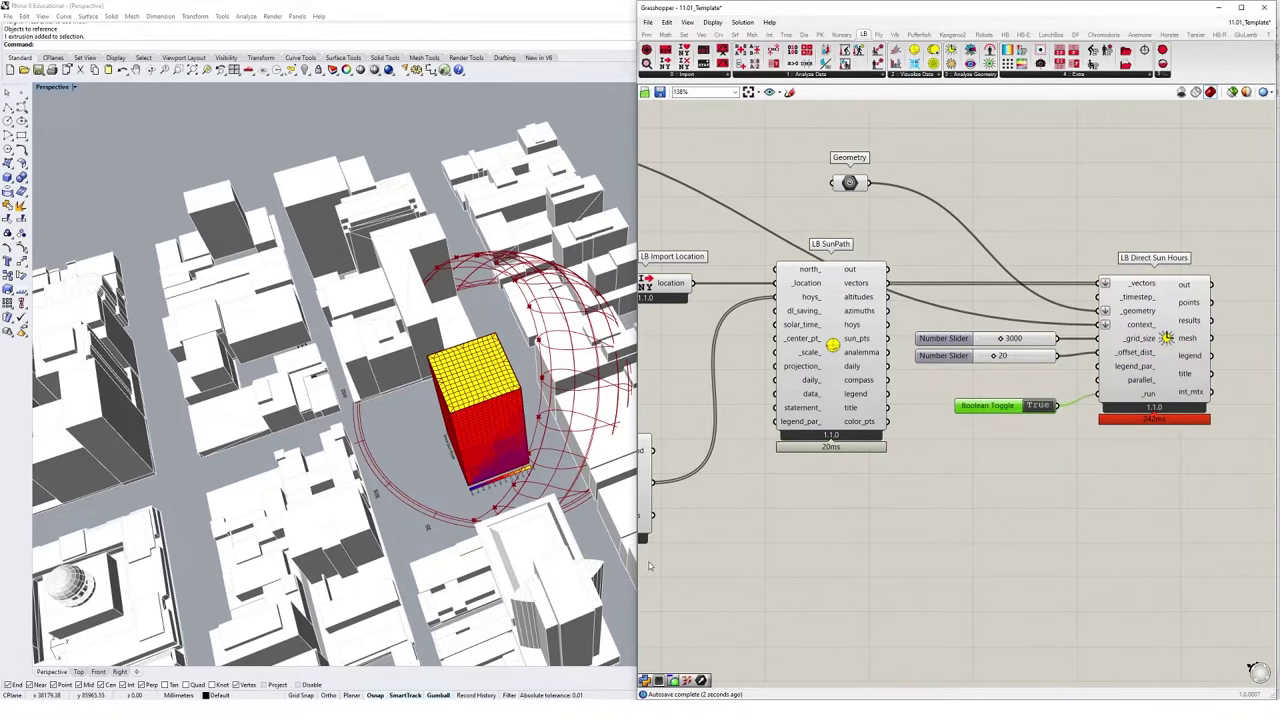
Examine the direct sun hours mesh on the box's faces and its legend from several sides in the Rhino viewport
right_drag(490, 440, 495, 388)
scroll(521, 364, up, 8)
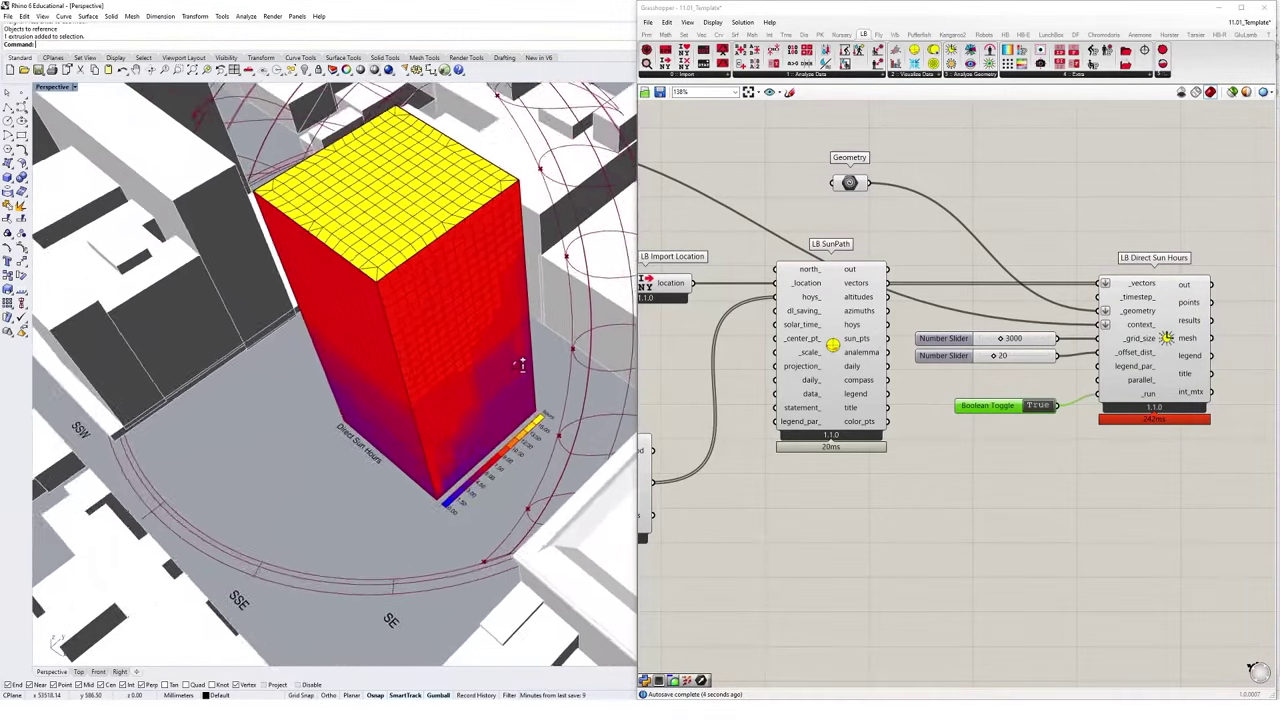
scroll(521, 365, up, 3)
scroll(522, 389, up, 3)
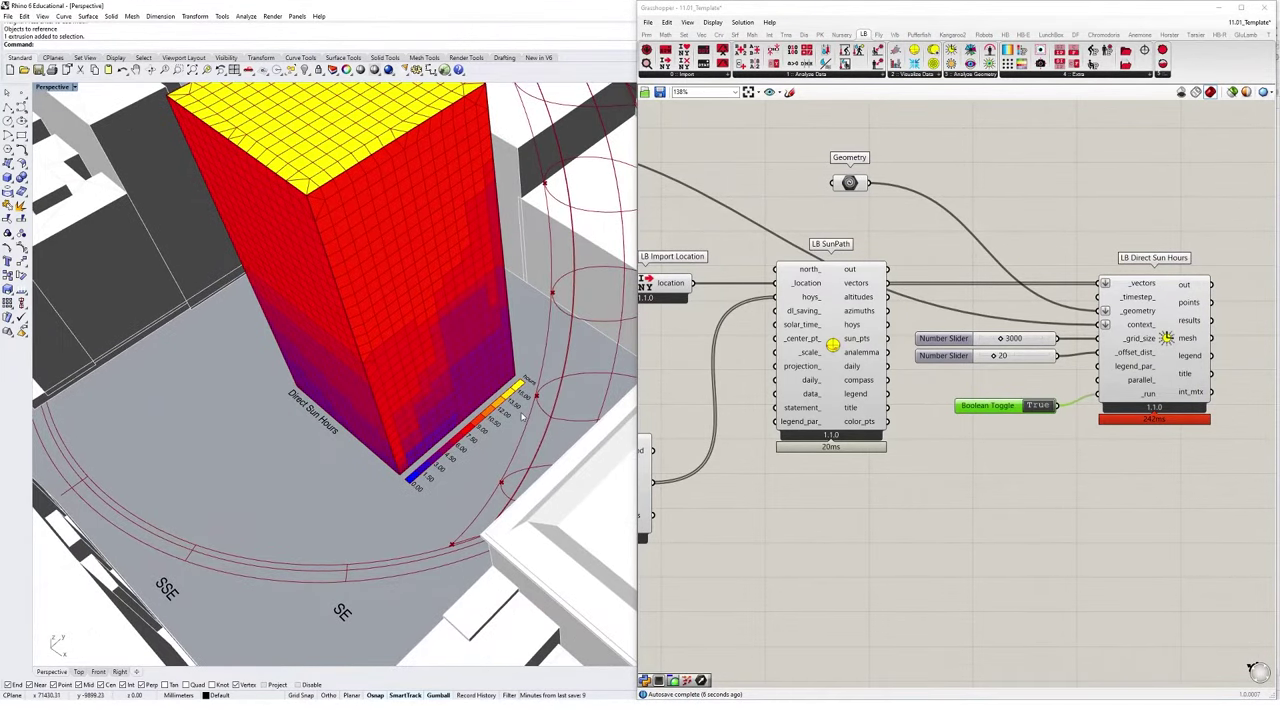
right_drag(409, 326, 491, 337)
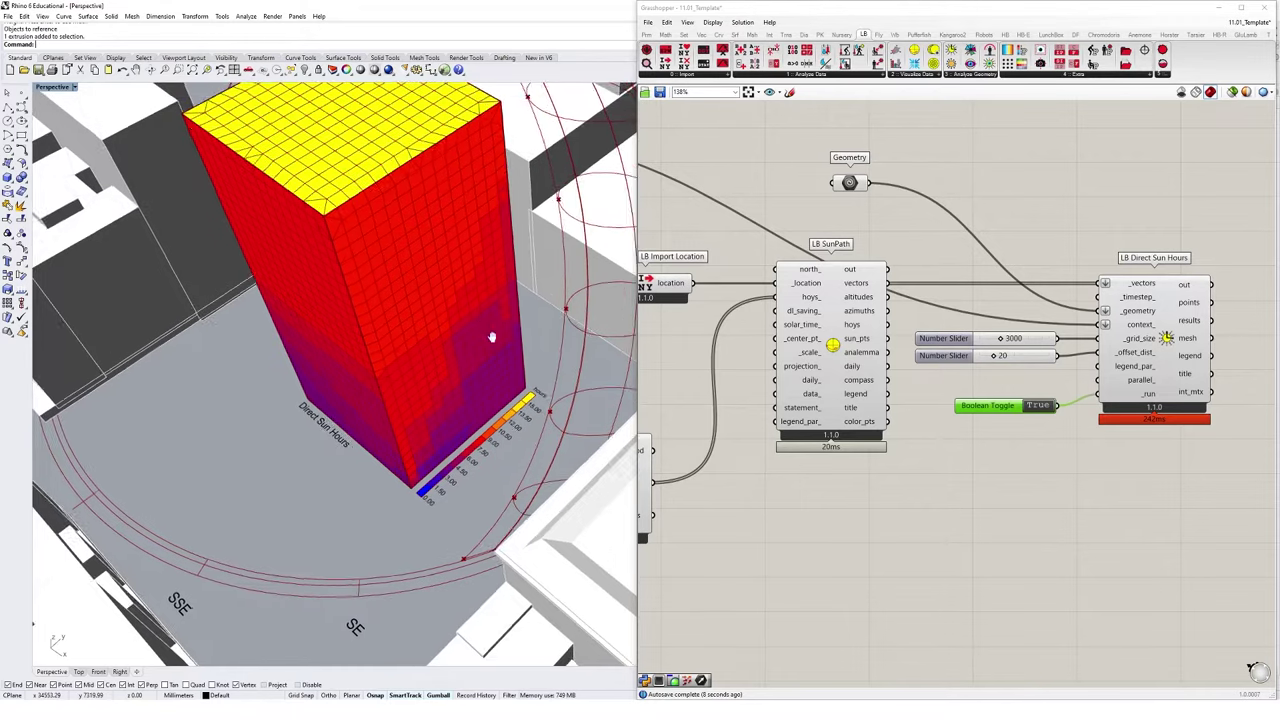
scroll(528, 409, up, 3)
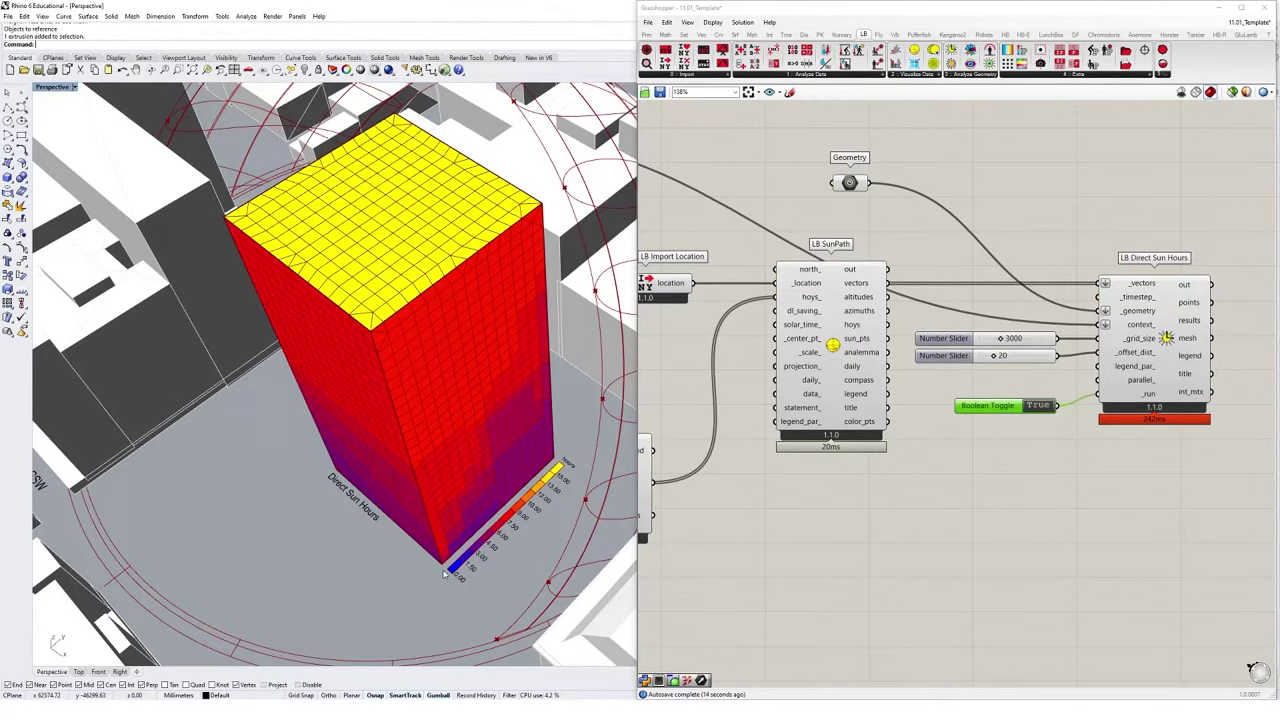
scroll(449, 494, down, 3)
right_drag(451, 491, 490, 503)
right_drag(540, 391, 494, 417)
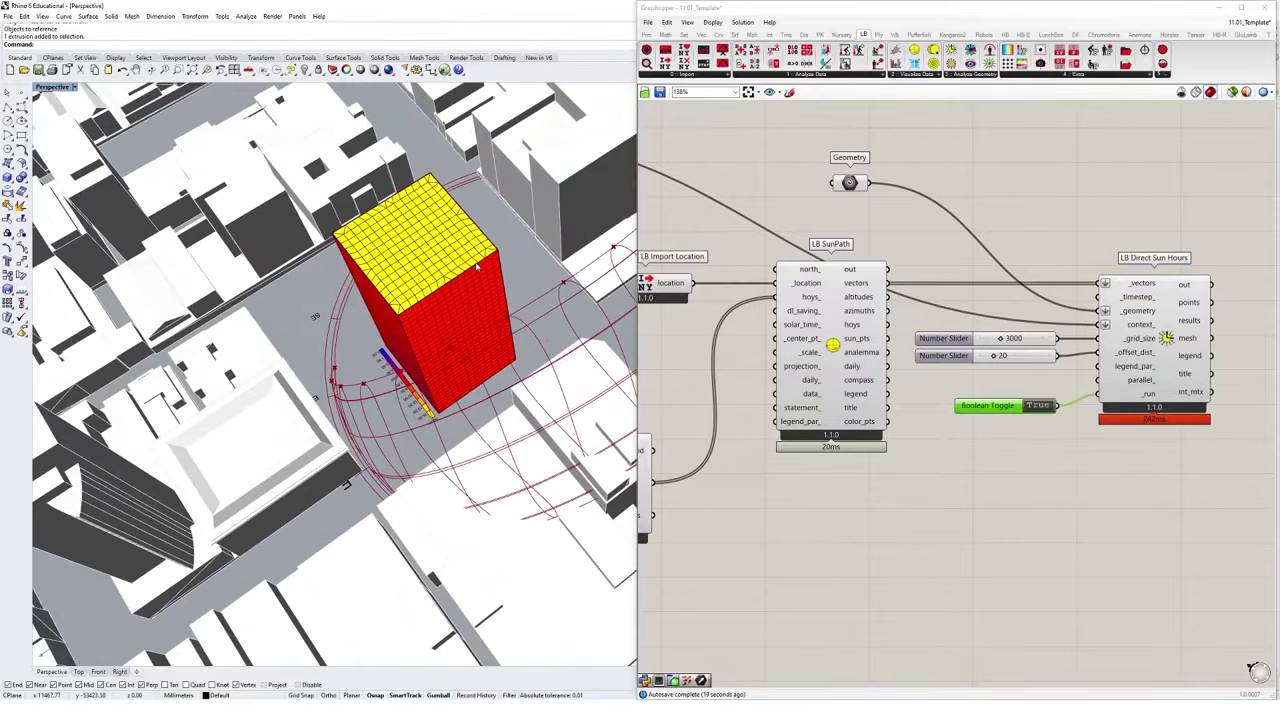
mouse_move(445, 363)
right_down()
mouse_move(503, 340)
mouse_move(585, 346)
mouse_move(532, 364)
mouse_move(505, 346)
mouse_move(460, 345)
right_up()
Move the box across the open site, first towards the far buildings and finally beside the building on the opposite side
click(545, 348)
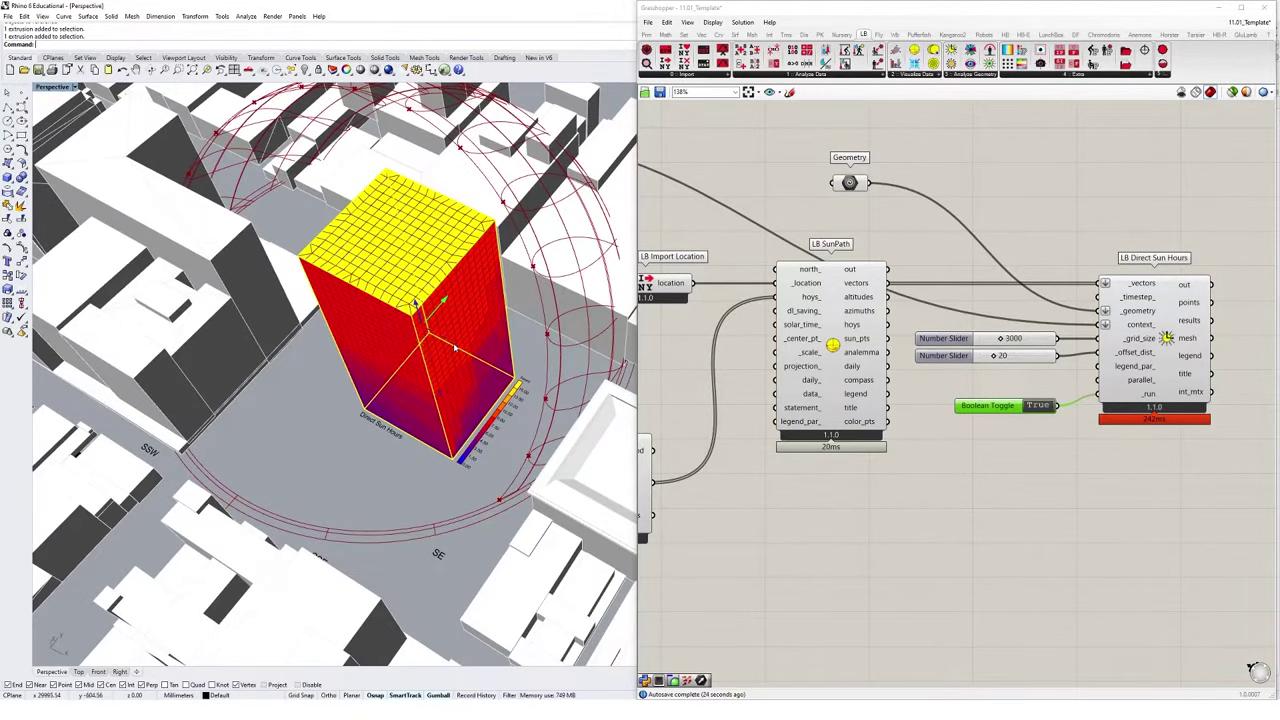
drag(408, 330, 393, 384)
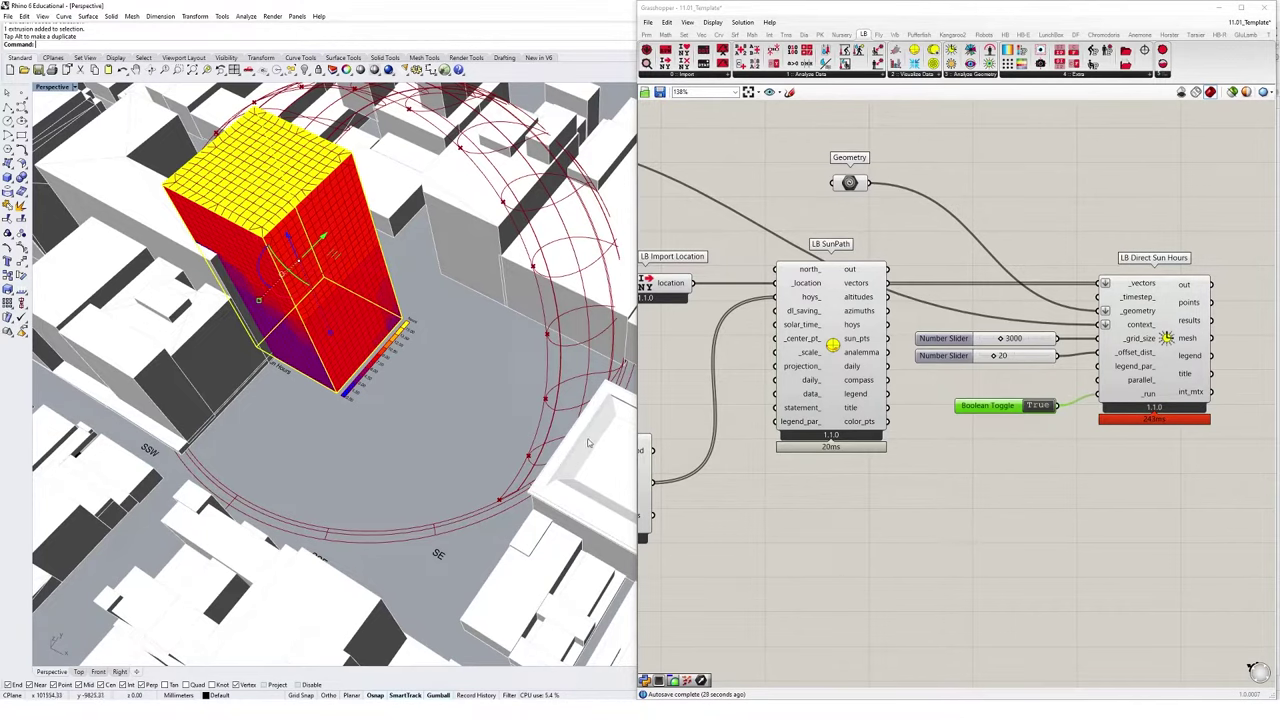
right_drag(590, 443, 532, 472)
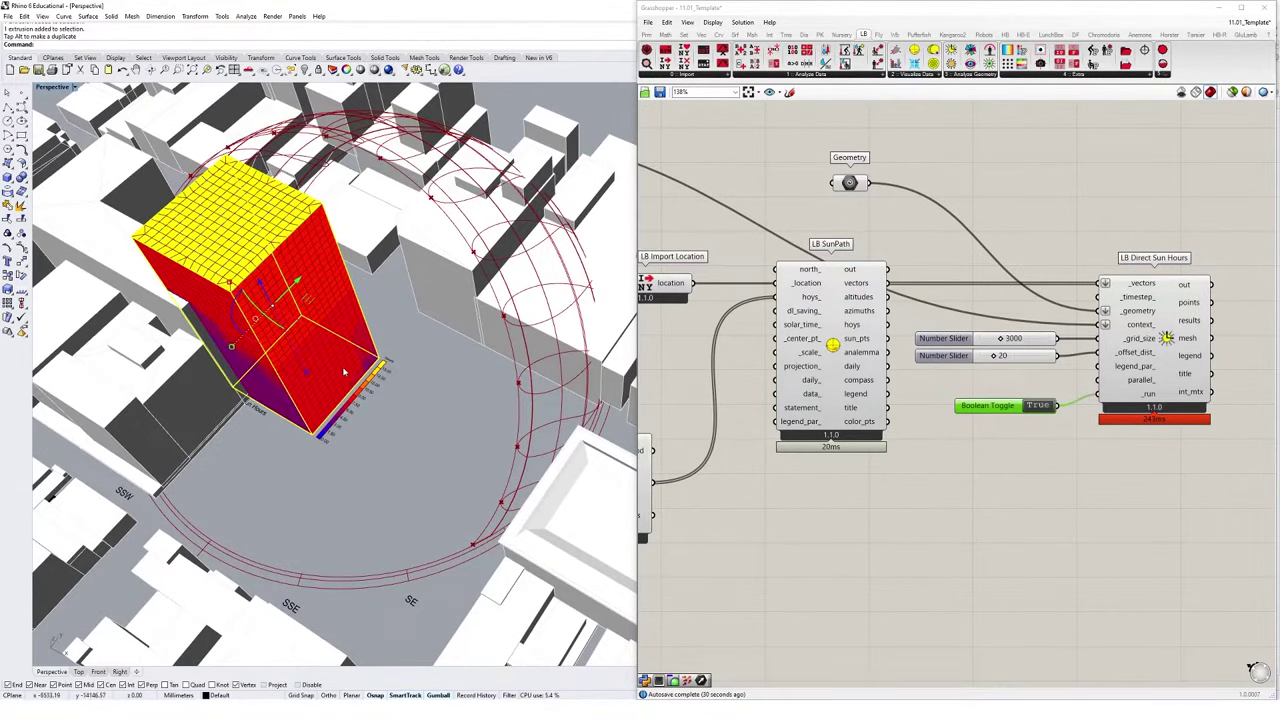
drag(303, 318, 510, 452)
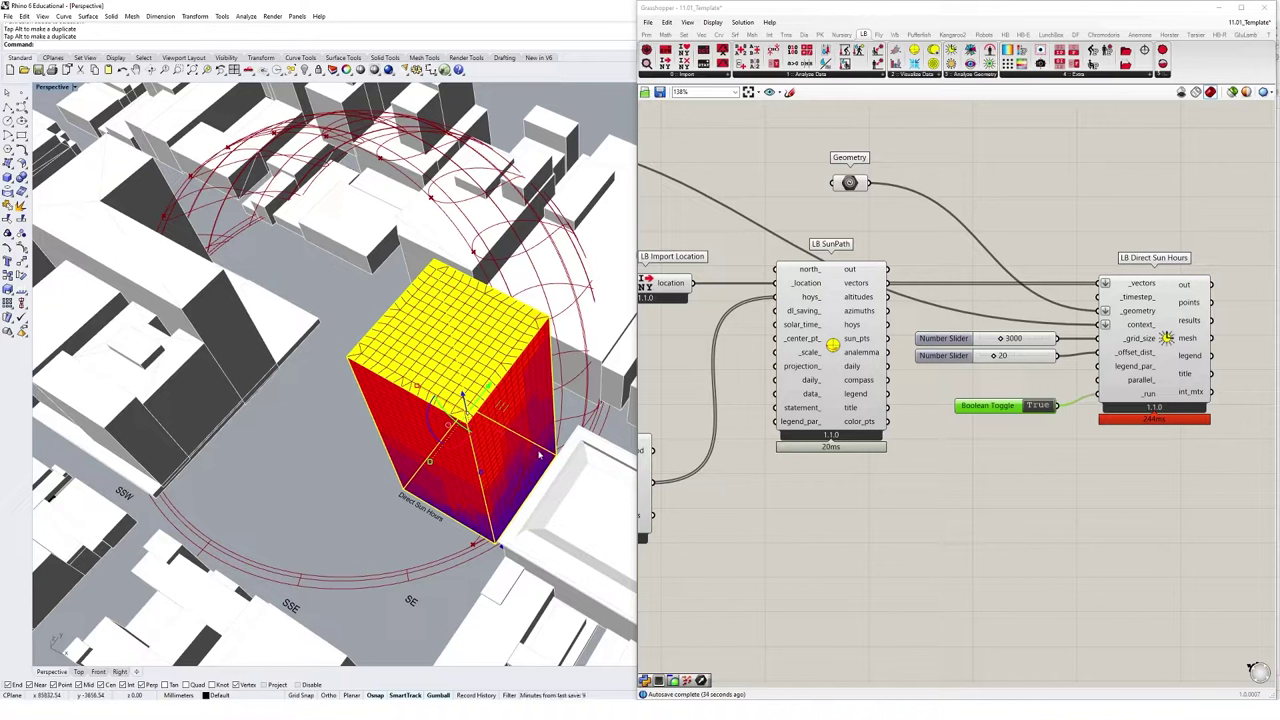
click(276, 512)
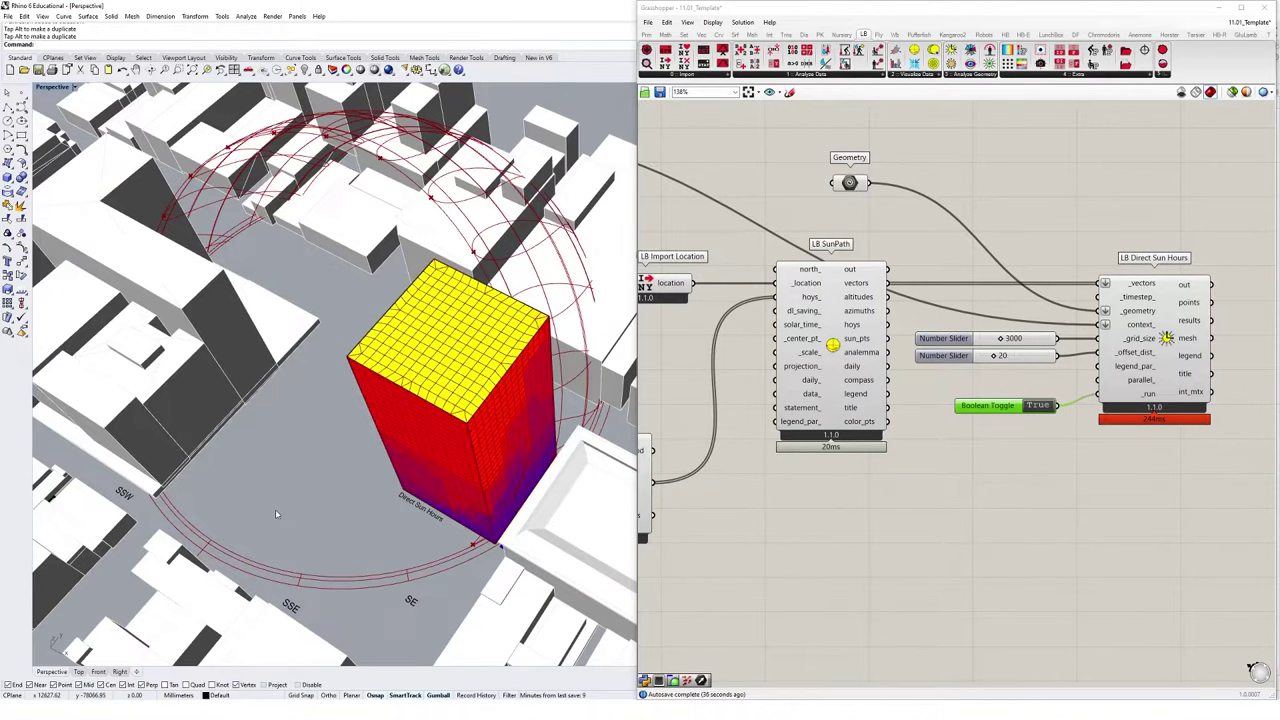
Draw a rectangular plane surface over the open ground around the base of the box
text(Plane)
key(Return)
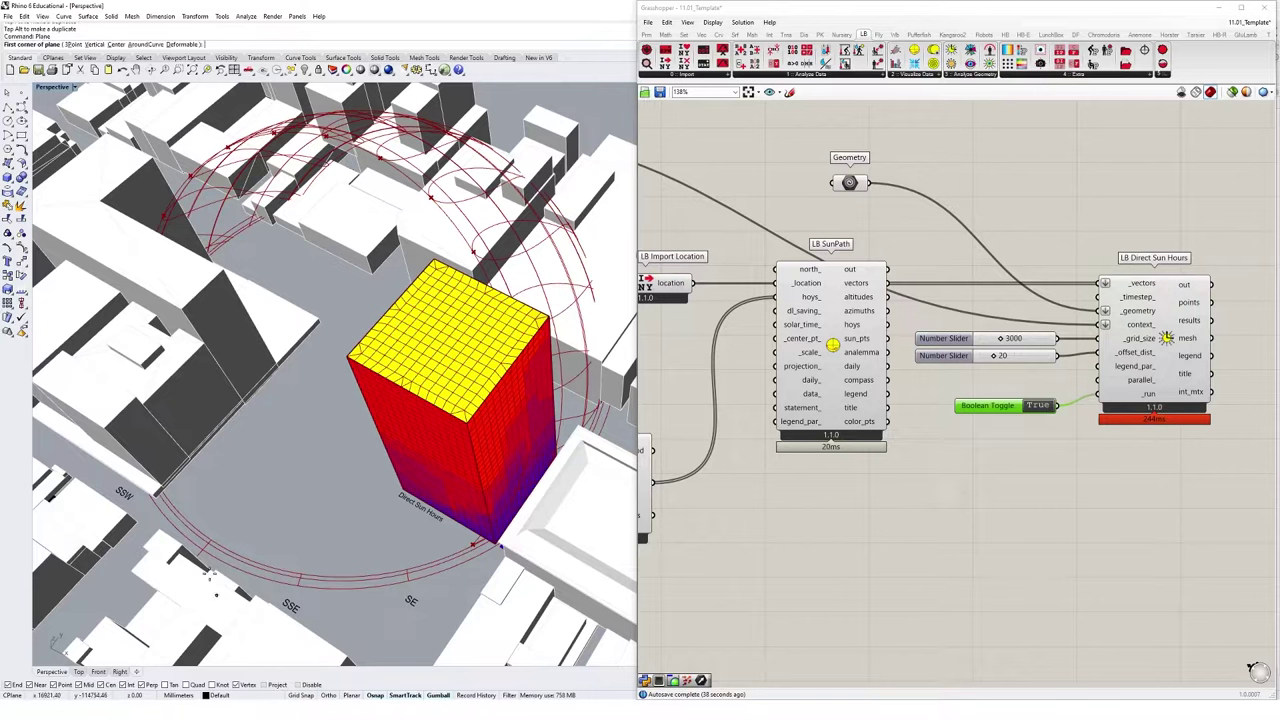
click(198, 553)
click(409, 453)
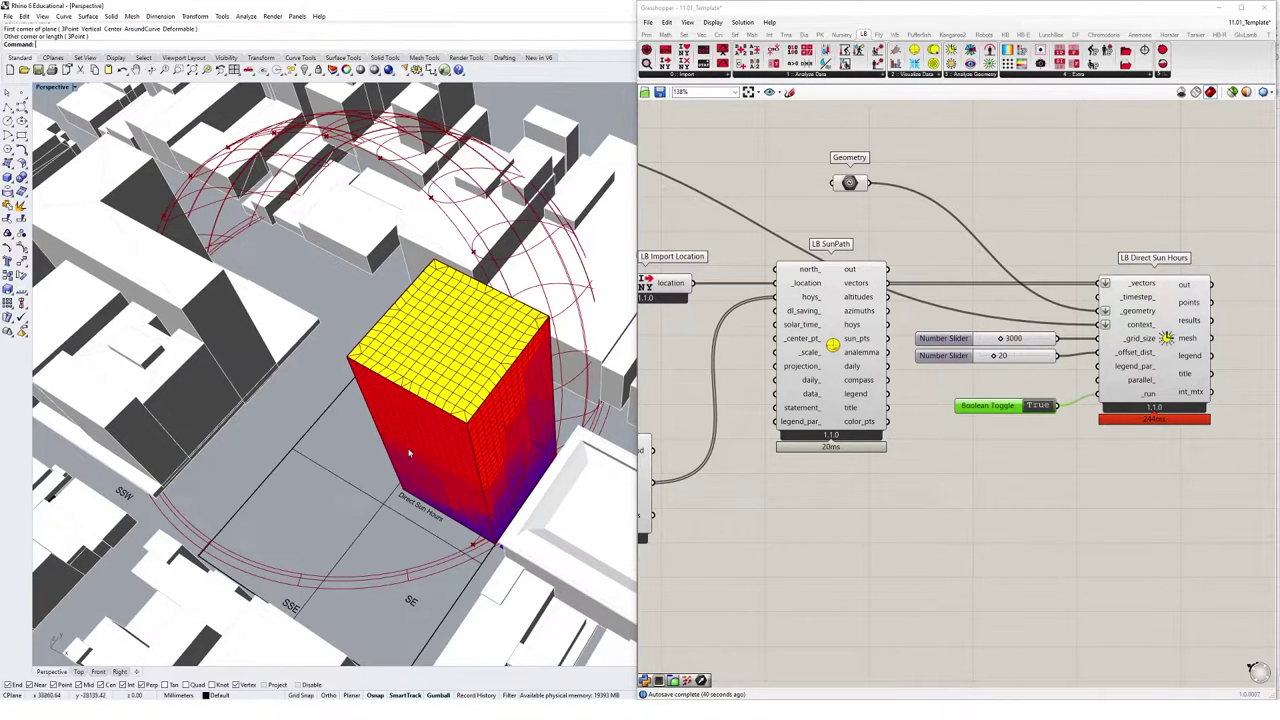
Reference both the box and the ground plane as multiple geometries in the Geometry parameter, and examine the sun hours on the ground
drag(393, 508, 370, 456)
right_click(850, 184)
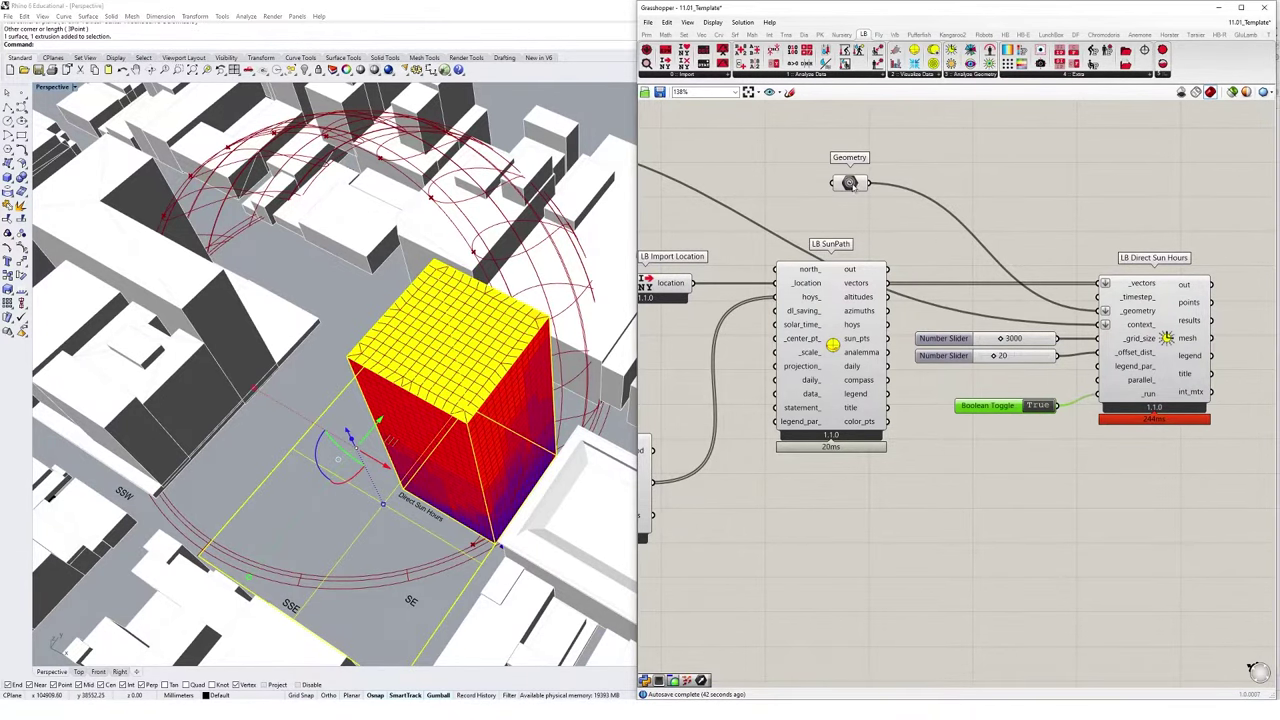
click(900, 318)
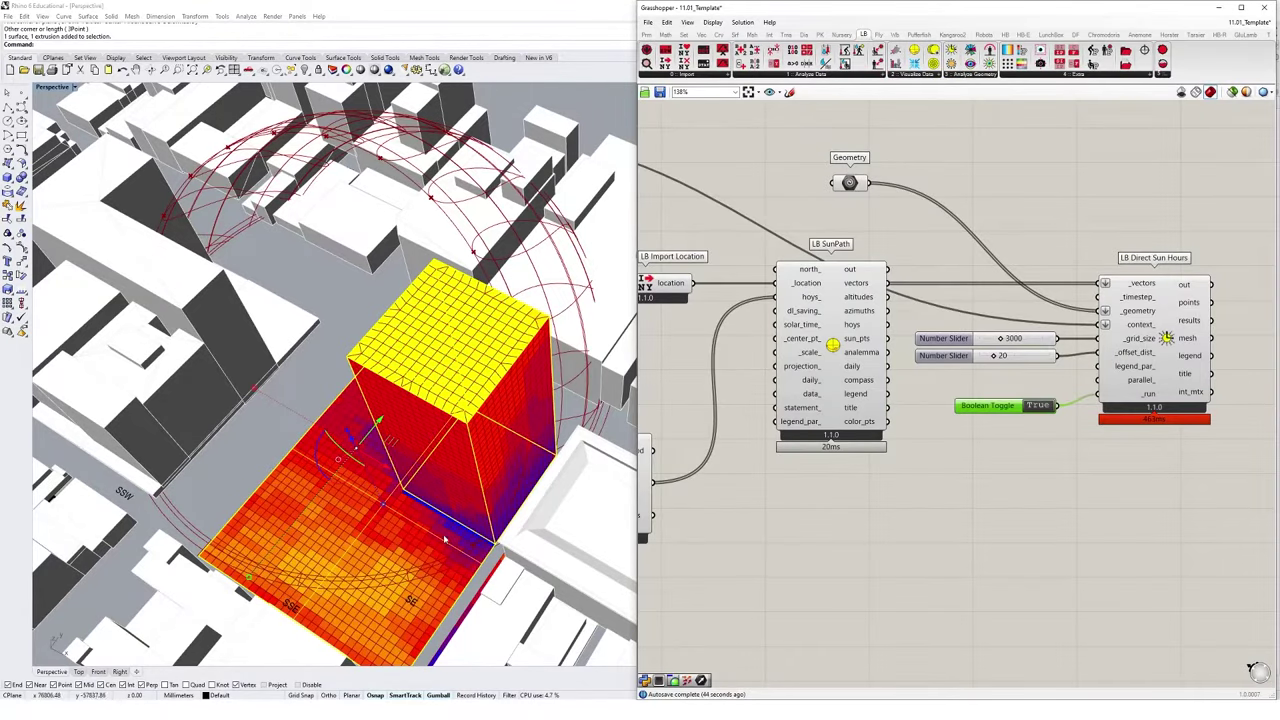
right_drag(297, 450, 360, 444)
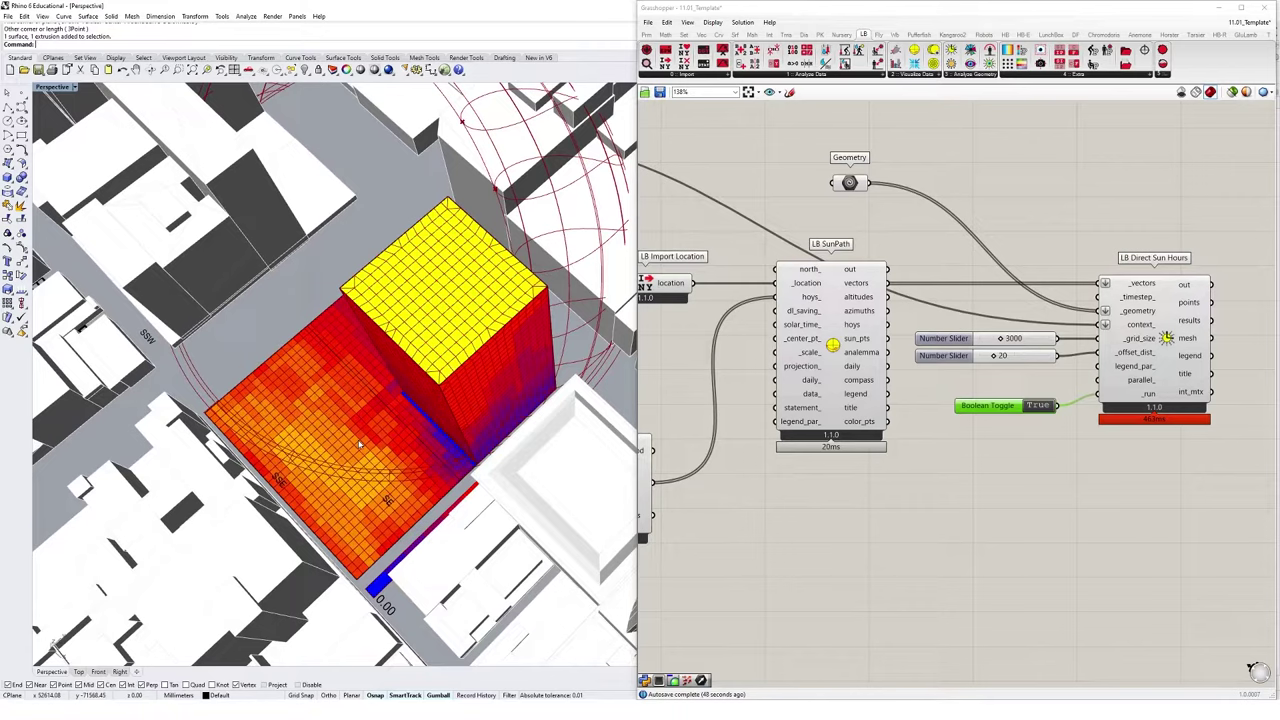
scroll(376, 437, down, 2)
shift+right_drag(390, 432, 465, 462)
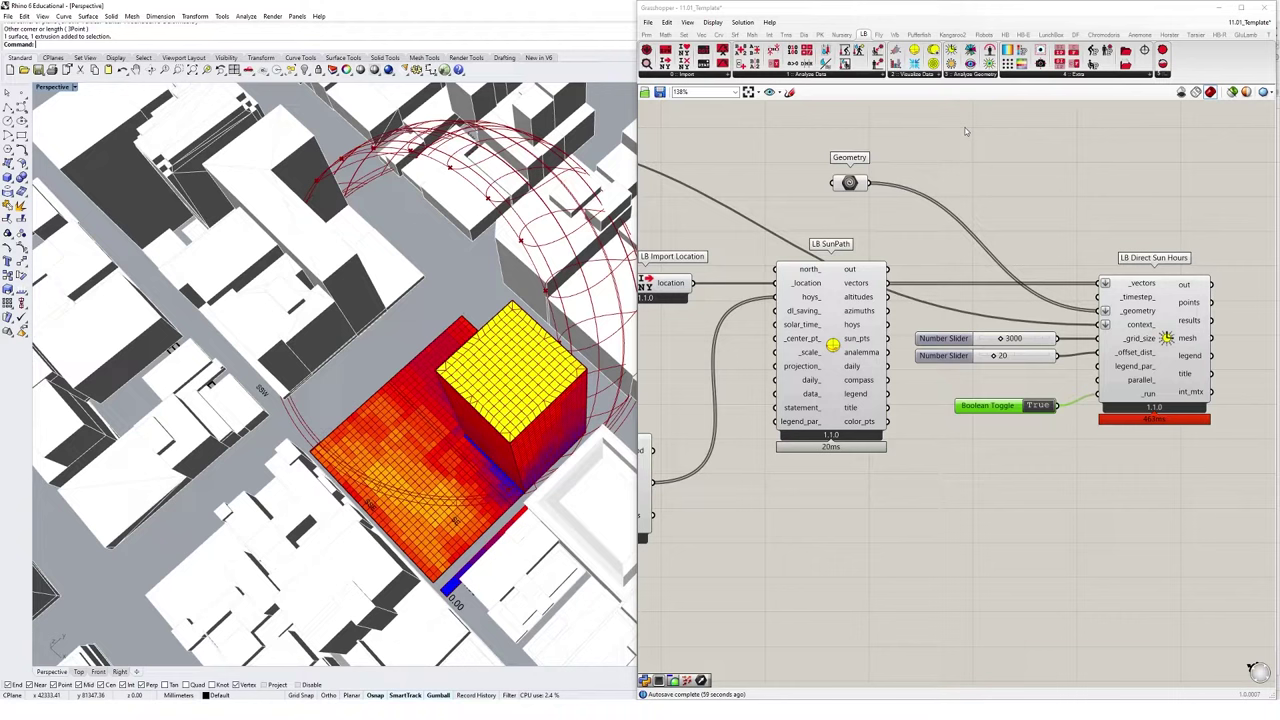
Move the analysed Geometry parameter from above LB SunPath to a free spot above the Context group
click(852, 183)
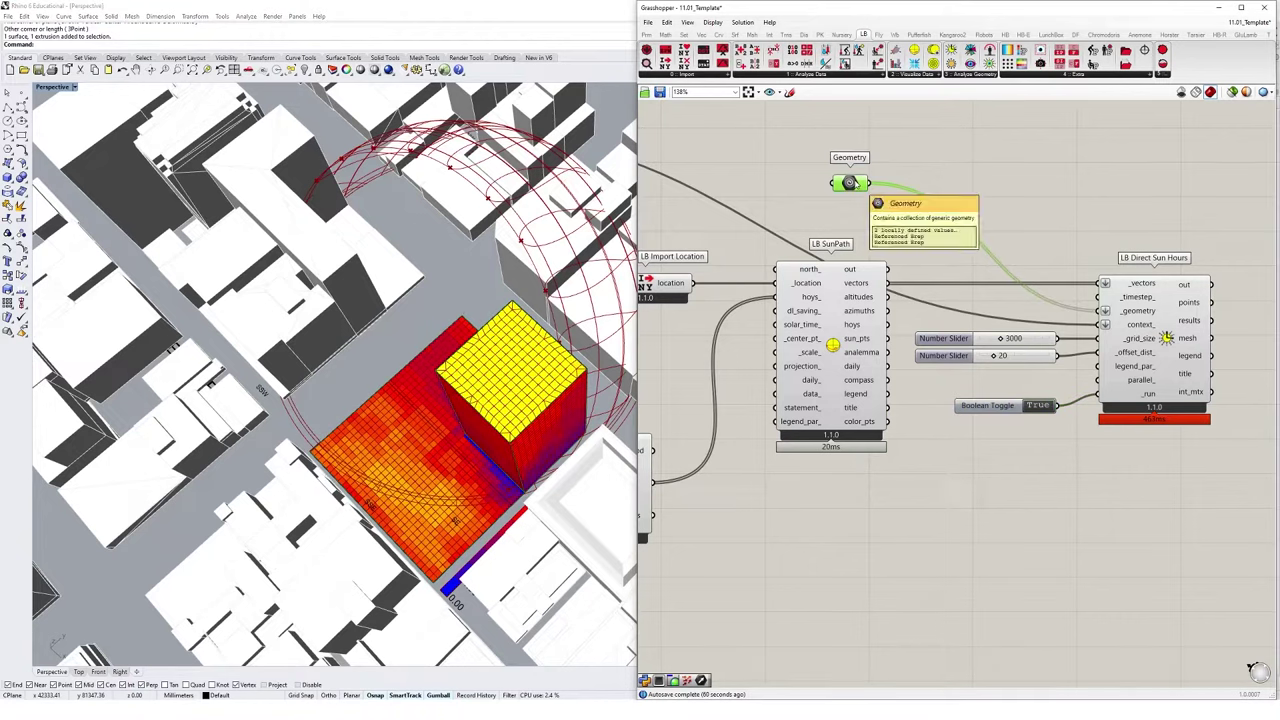
right_click(849, 184)
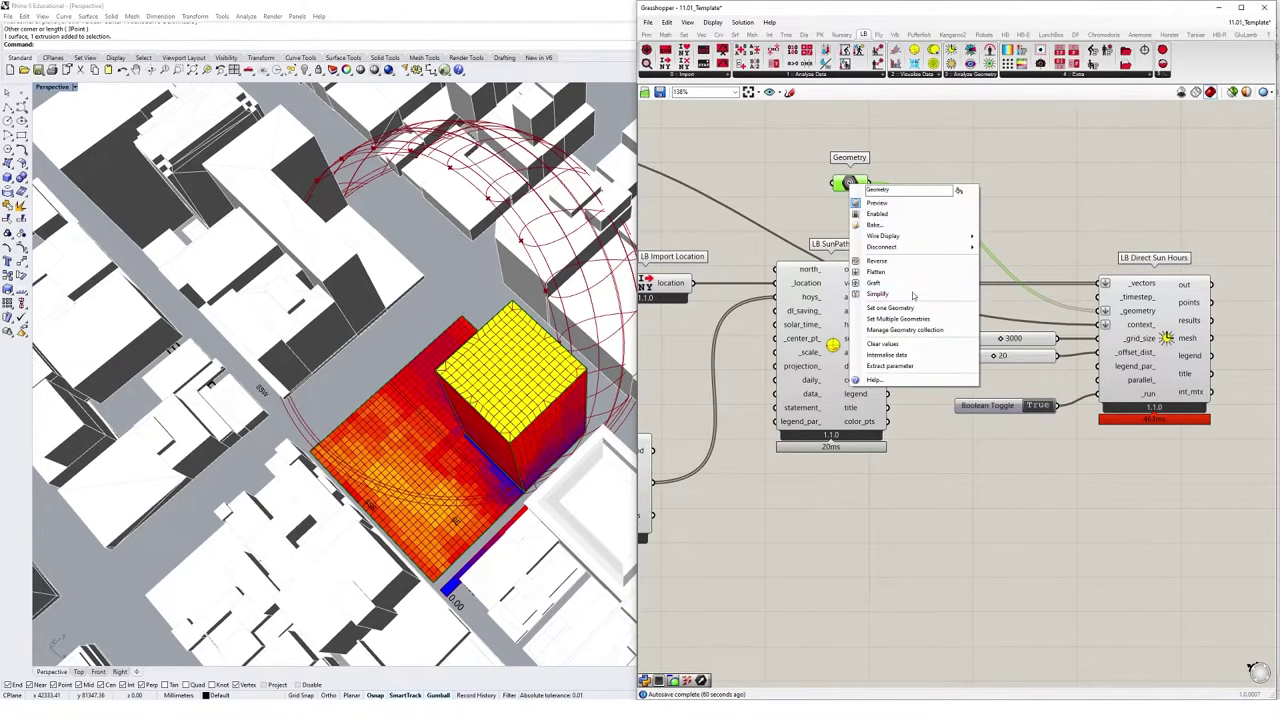
click(806, 190)
drag(856, 186, 866, 186)
right_drag(841, 192, 957, 280)
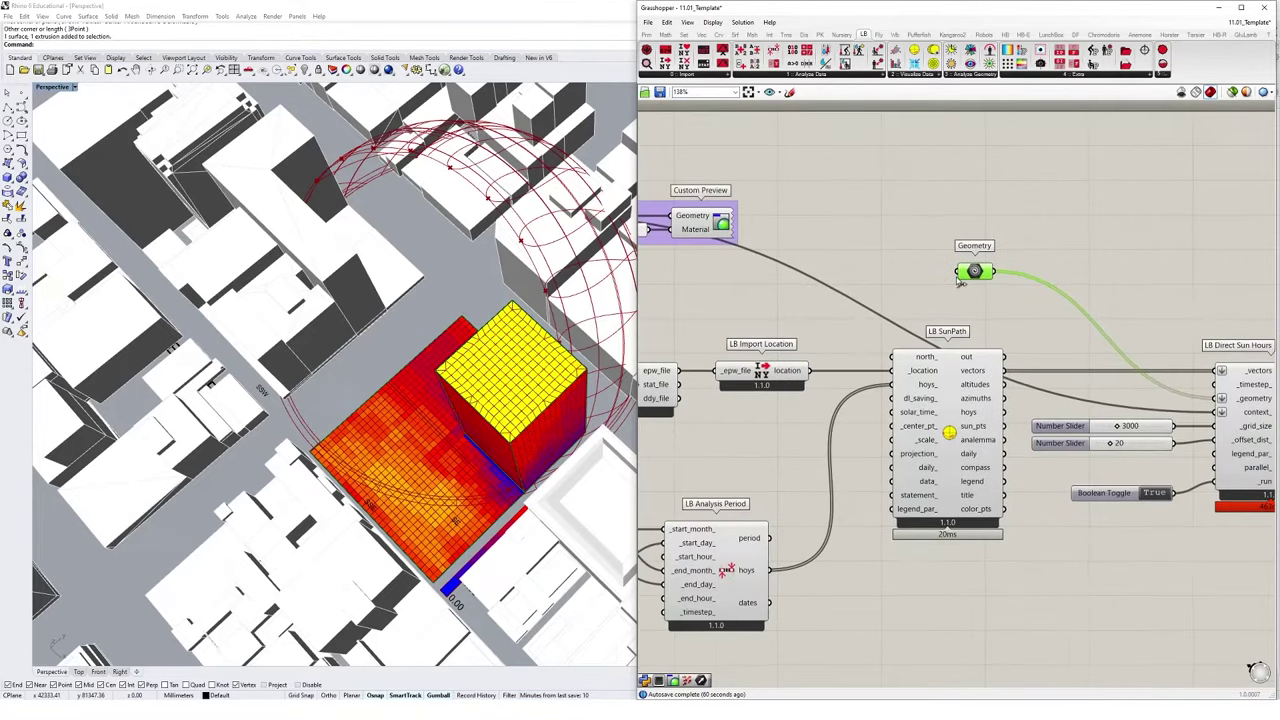
scroll(959, 282, down, 1)
drag(968, 273, 914, 197)
scroll(914, 197, down, 3)
drag(1134, 178, 656, 490)
drag(770, 301, 776, 391)
click(957, 342)
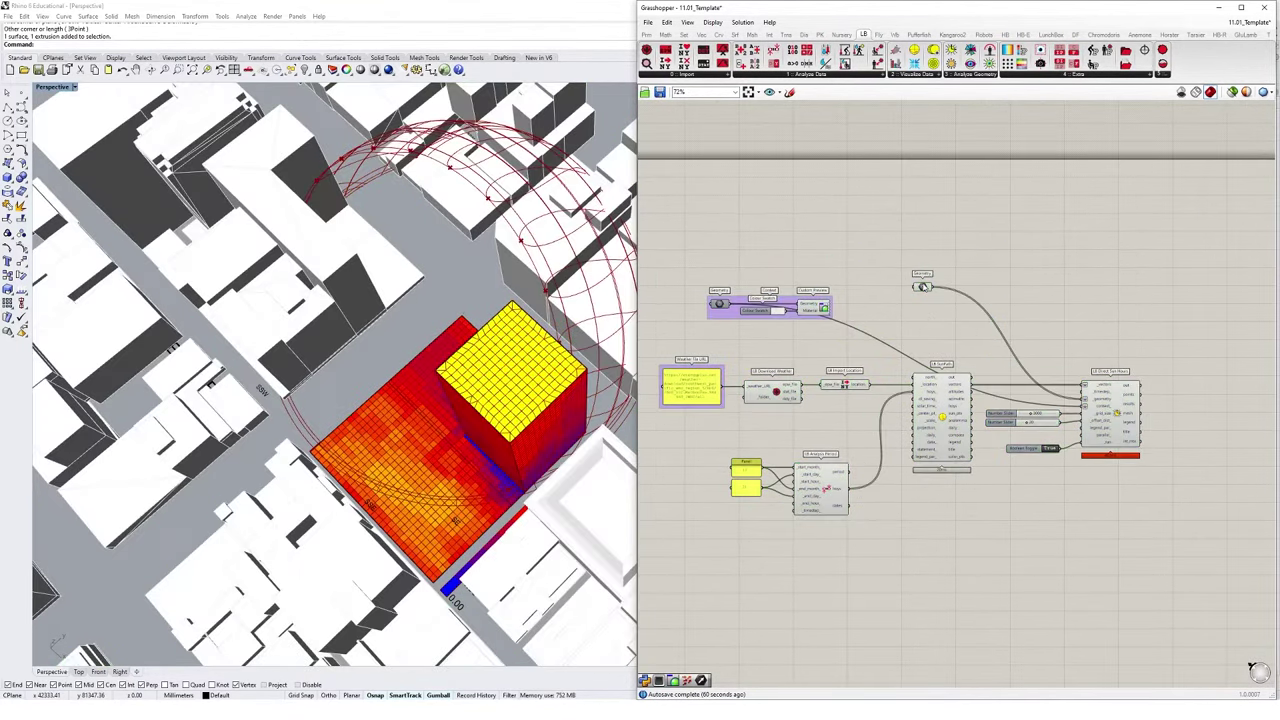
drag(923, 287, 837, 241)
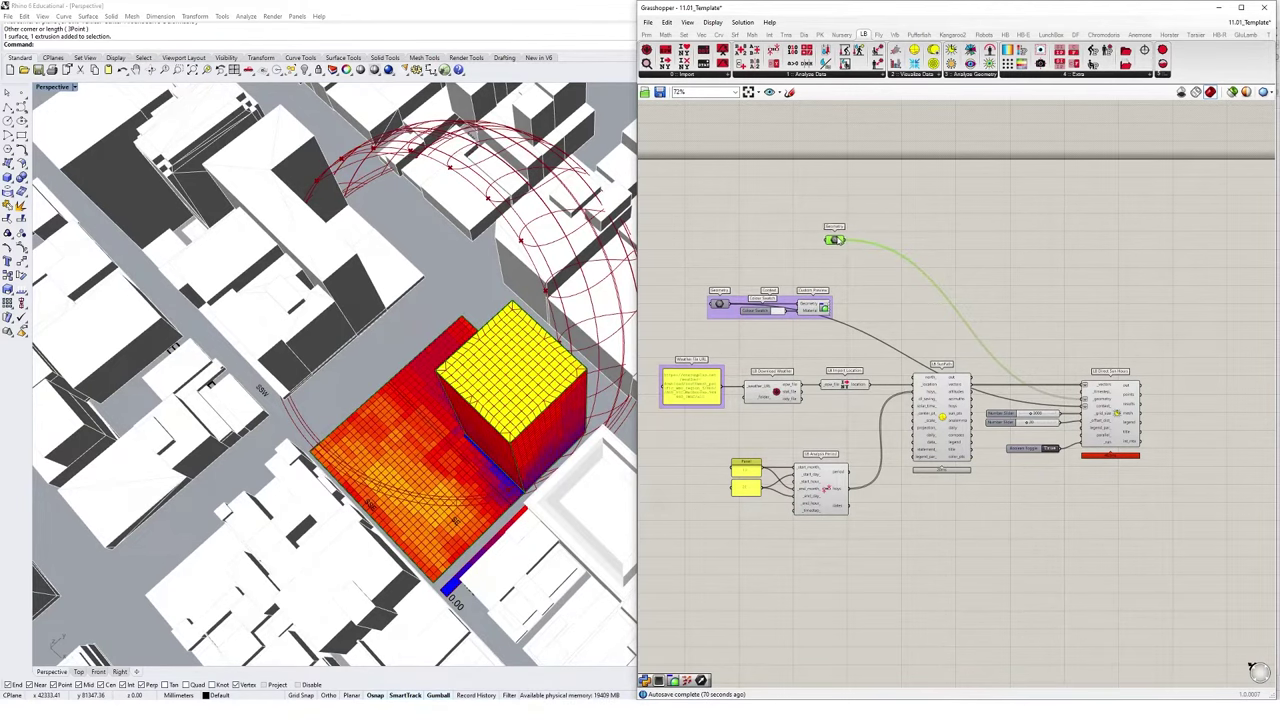
Add a Geometry Pipeline component beside the analysed Geometry parameter, above the Context group
scroll(807, 245, up, 3)
double_click(806, 241)
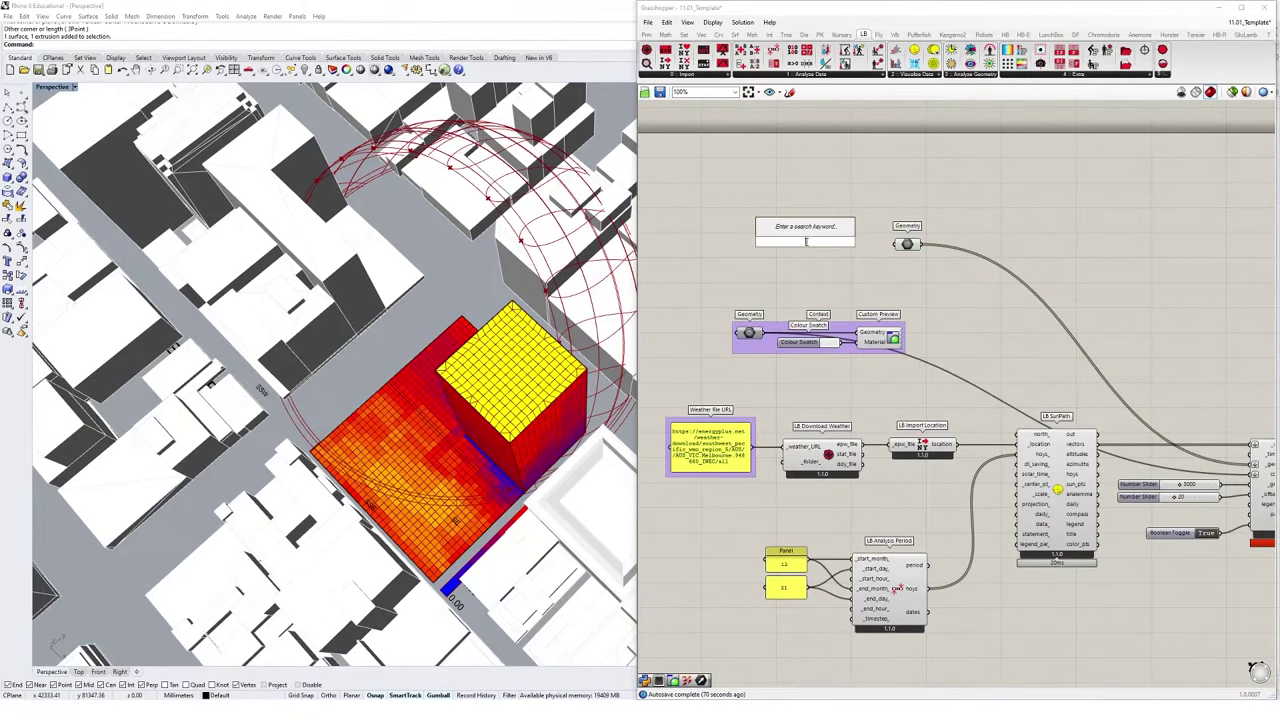
text(geometry)
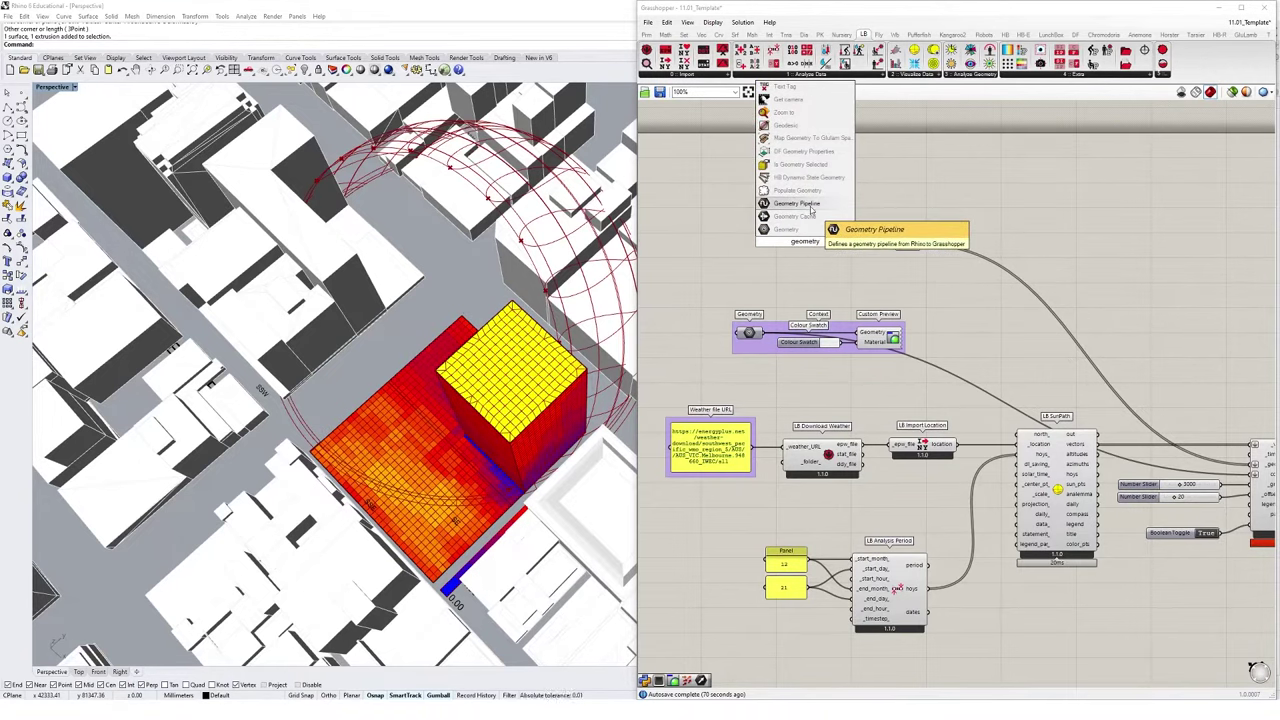
click(808, 205)
drag(813, 240, 806, 230)
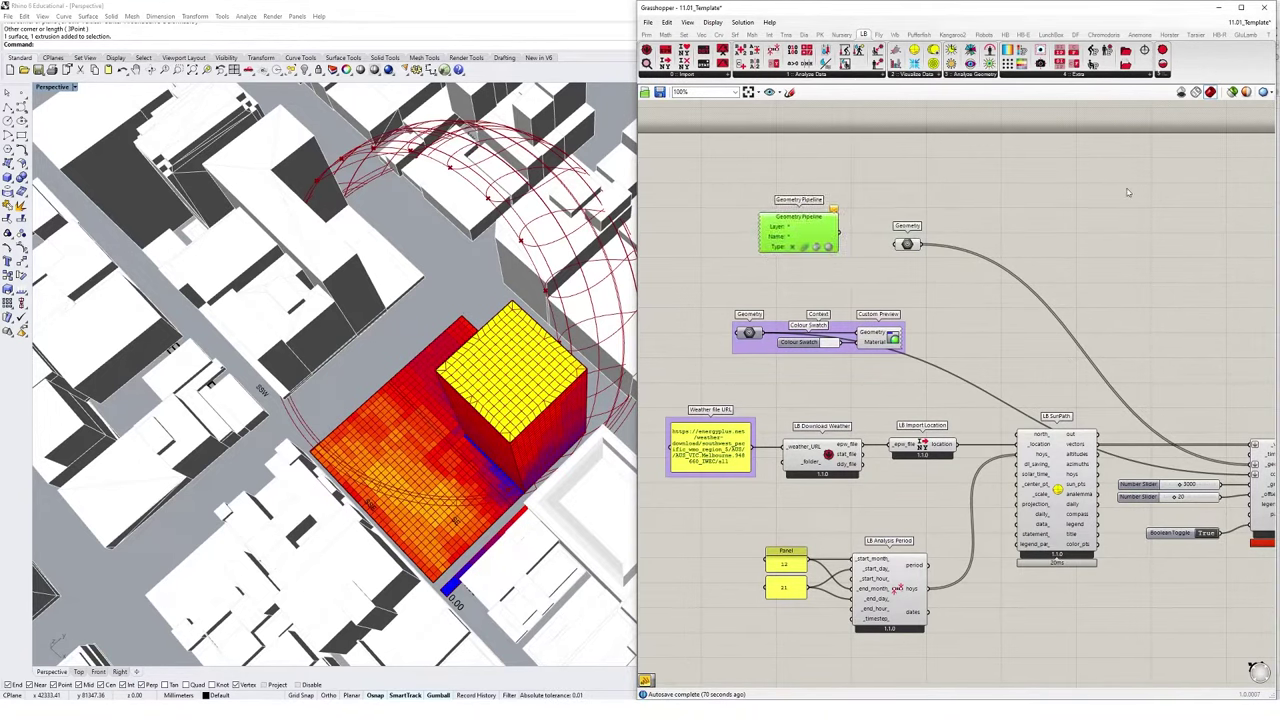
Narrow the Grasshopper window to uncover Rhino's layer list and create a new layer named Massing
drag(1274, 221, 1128, 216)
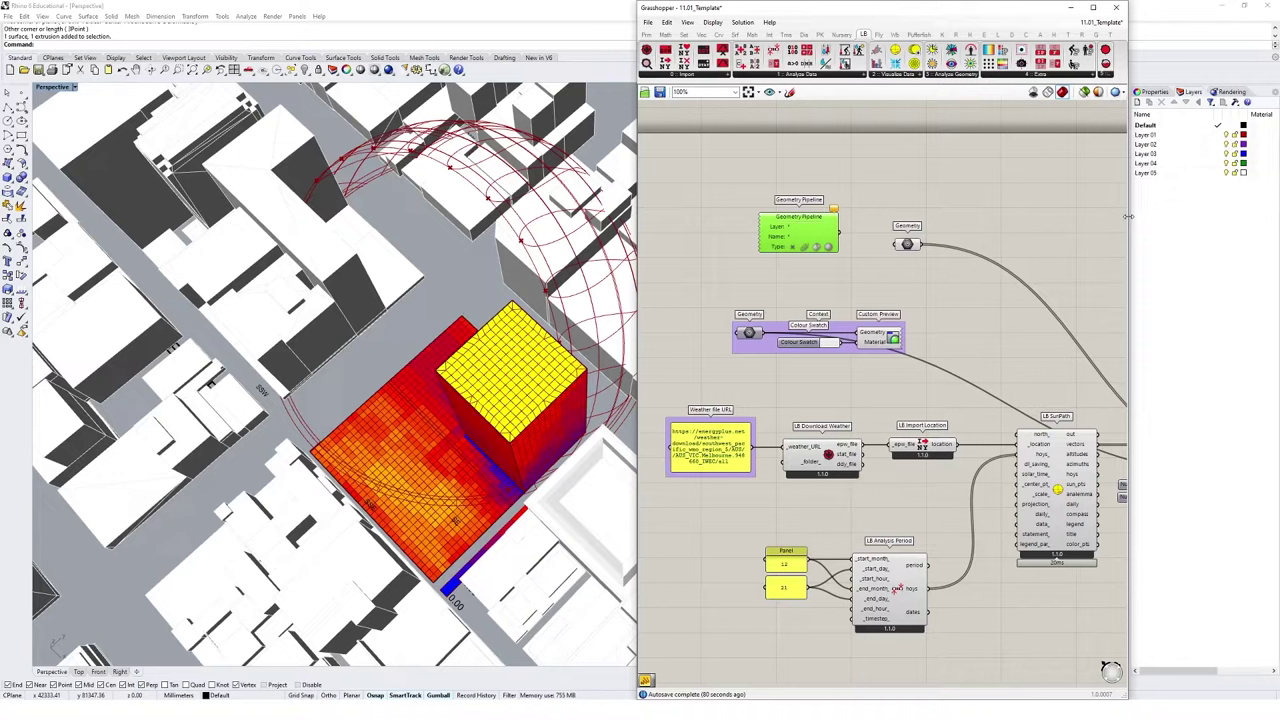
click(1152, 125)
click(1137, 102)
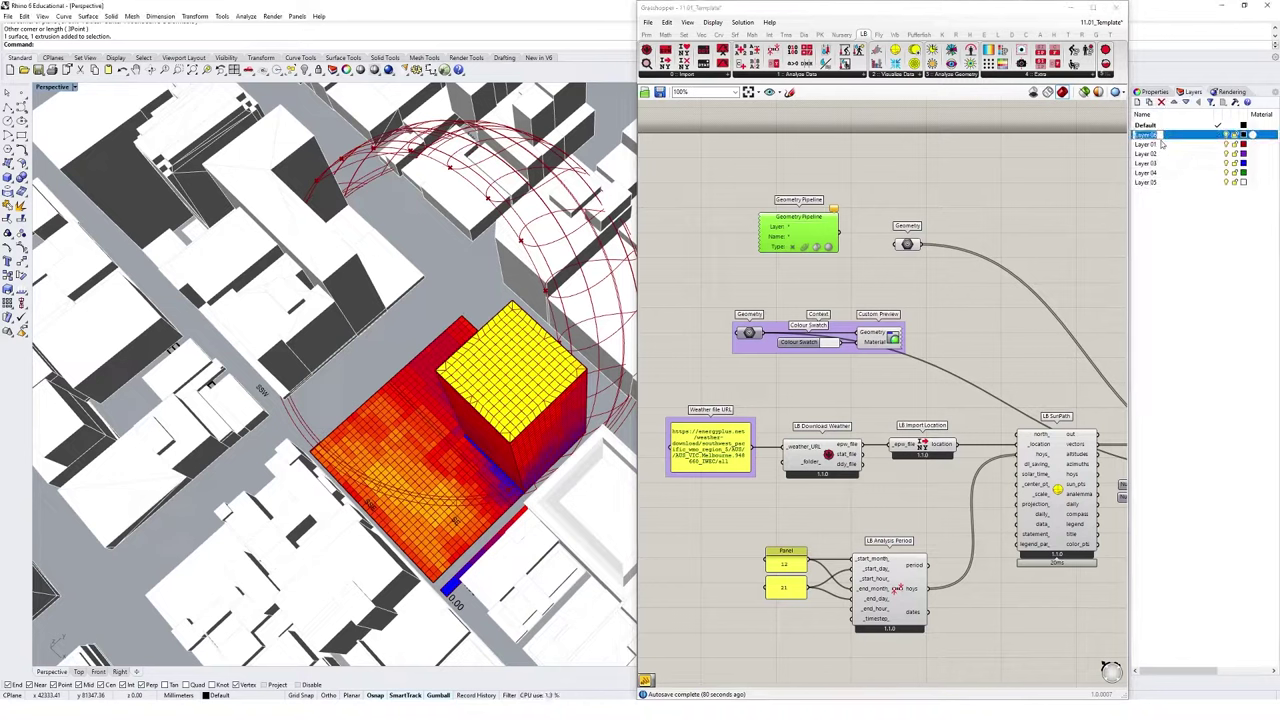
text(Massing)
key(Return)
Delete the box and the ground plane from the Rhino model
click(550, 394)
click(572, 407)
key(Delete)
click(547, 400)
key(Delete)
right_drag(548, 402, 551, 354)
Set the Geometry Pipeline's layer filter to Massing and shift the component away from the Geometry parameter
scroll(801, 228, up, 4)
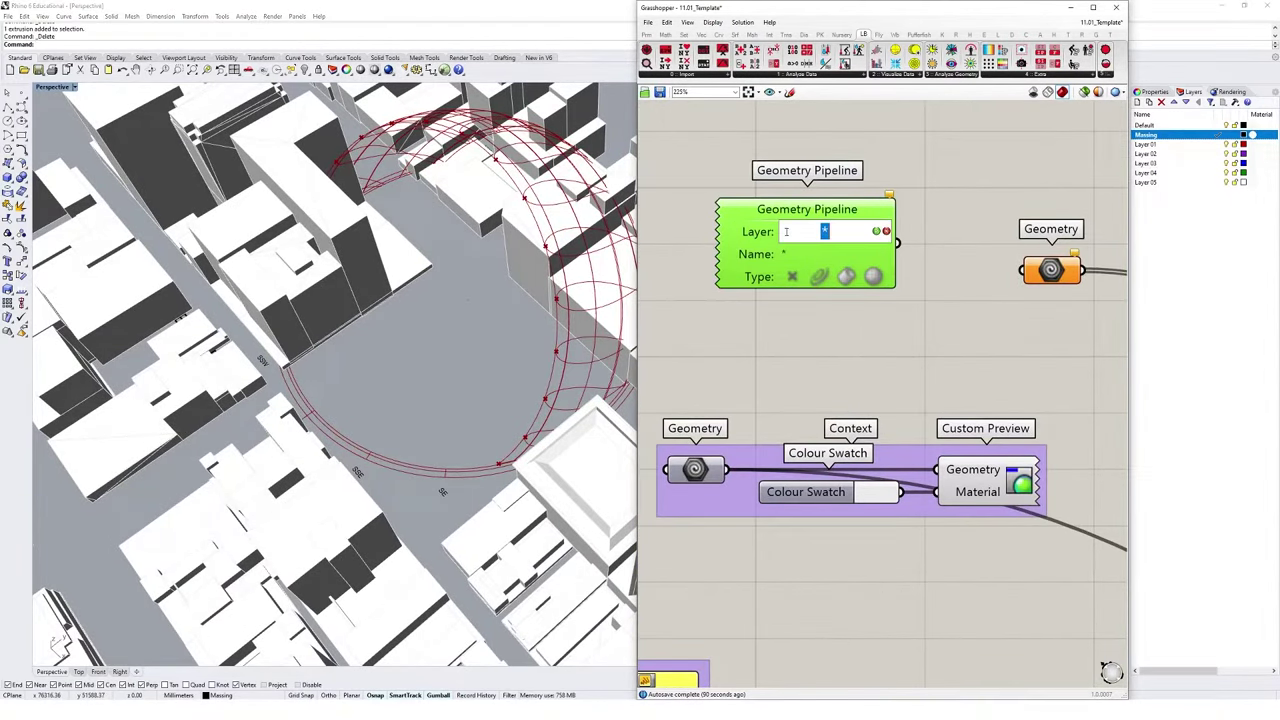
text(Massing)
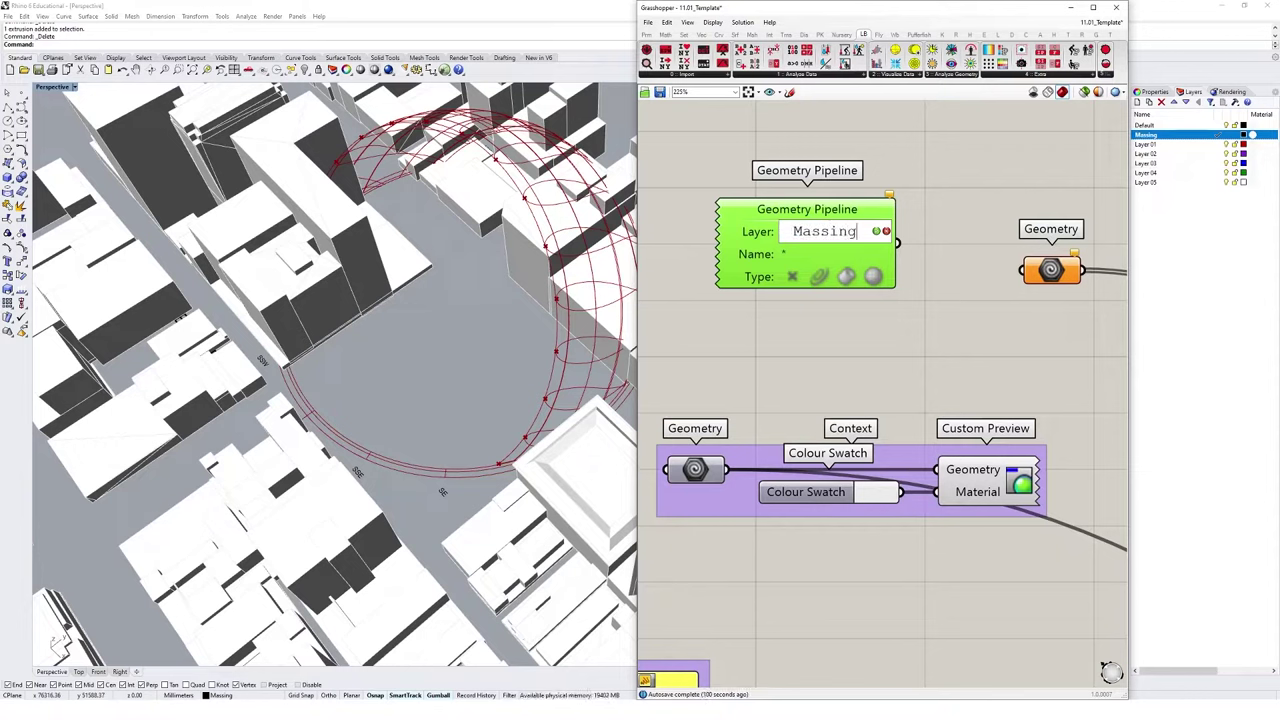
click(875, 231)
drag(878, 236, 831, 226)
click(1154, 165)
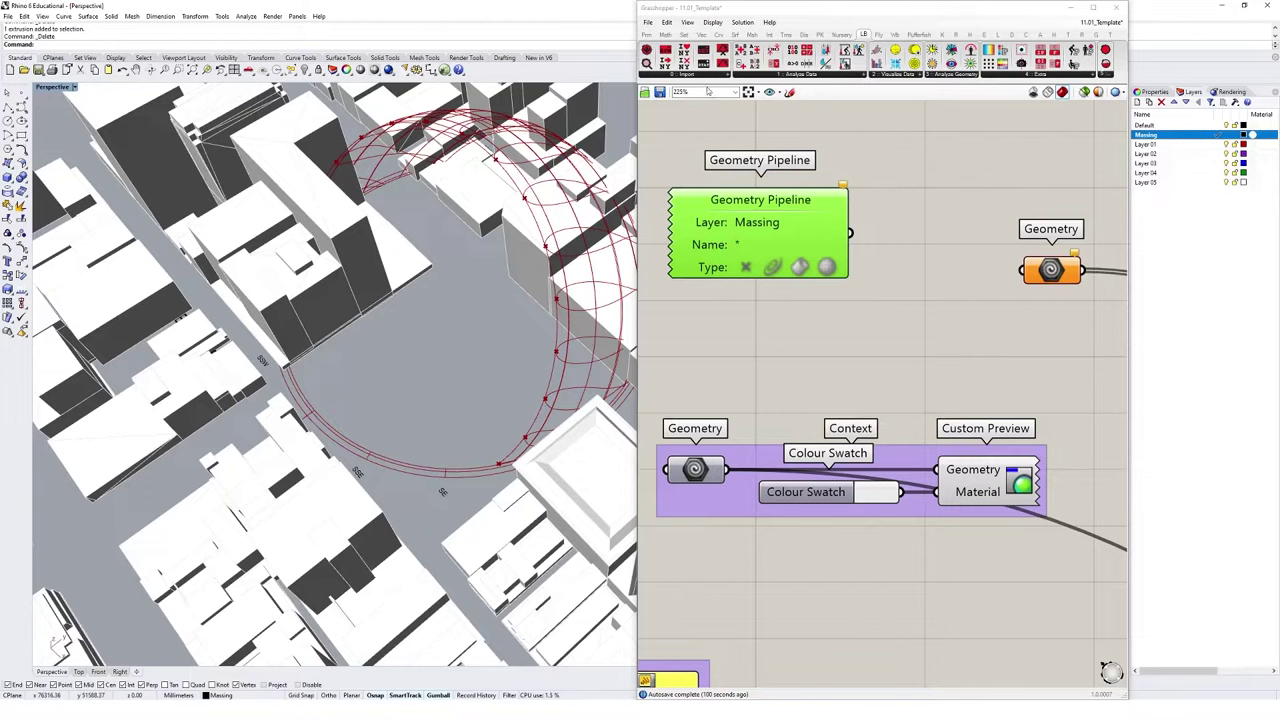
Wire the Geometry Pipeline's output into a new panel and enable the pipeline's Brep type filter
click(647, 35)
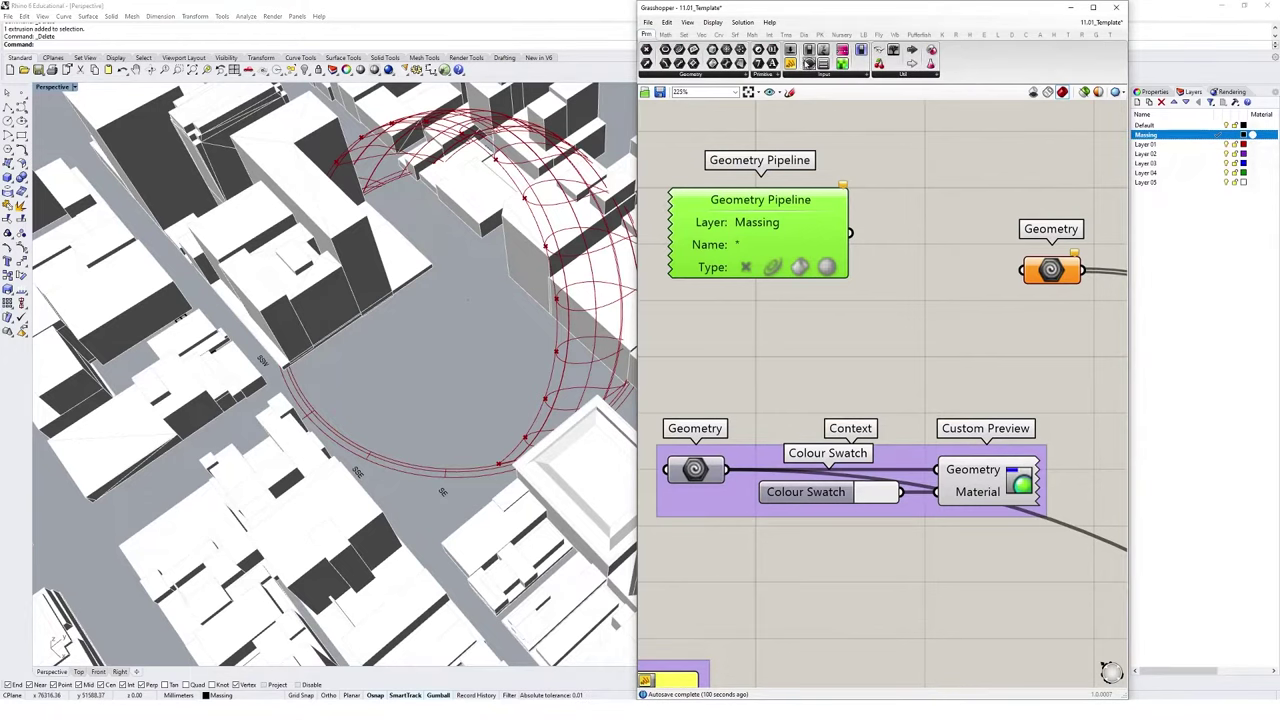
click(790, 63)
click(914, 143)
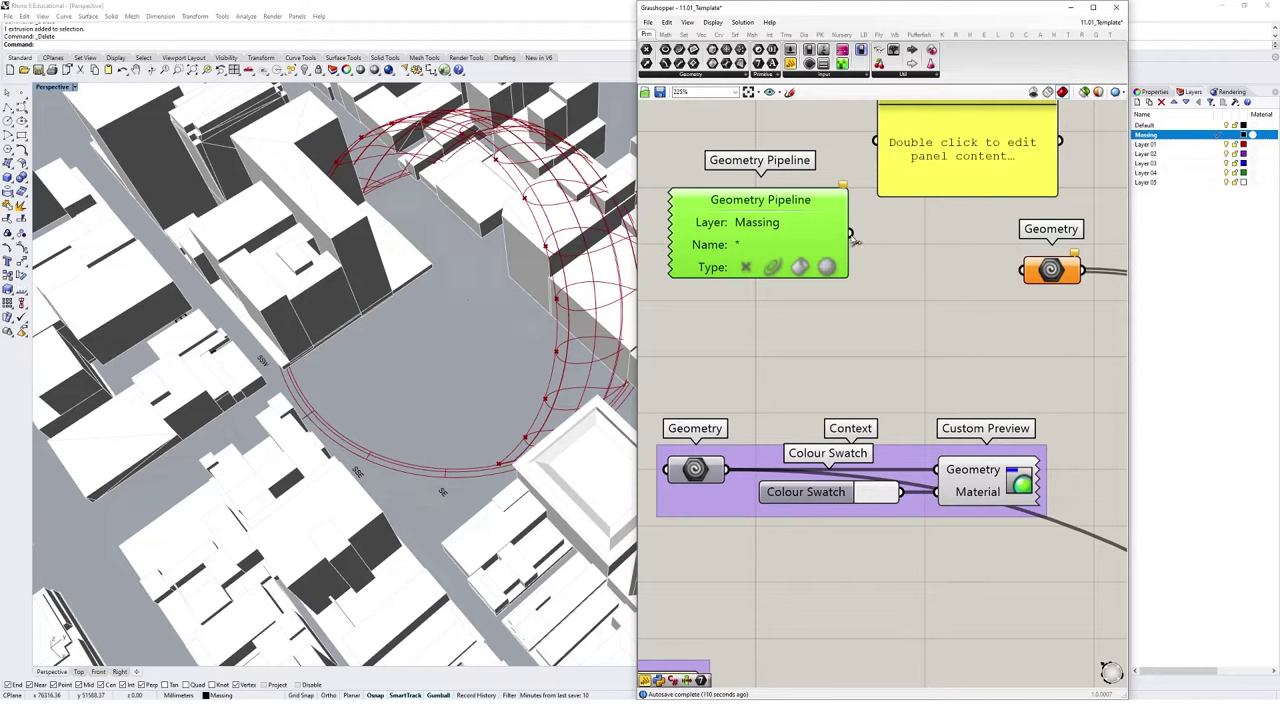
drag(851, 236, 878, 142)
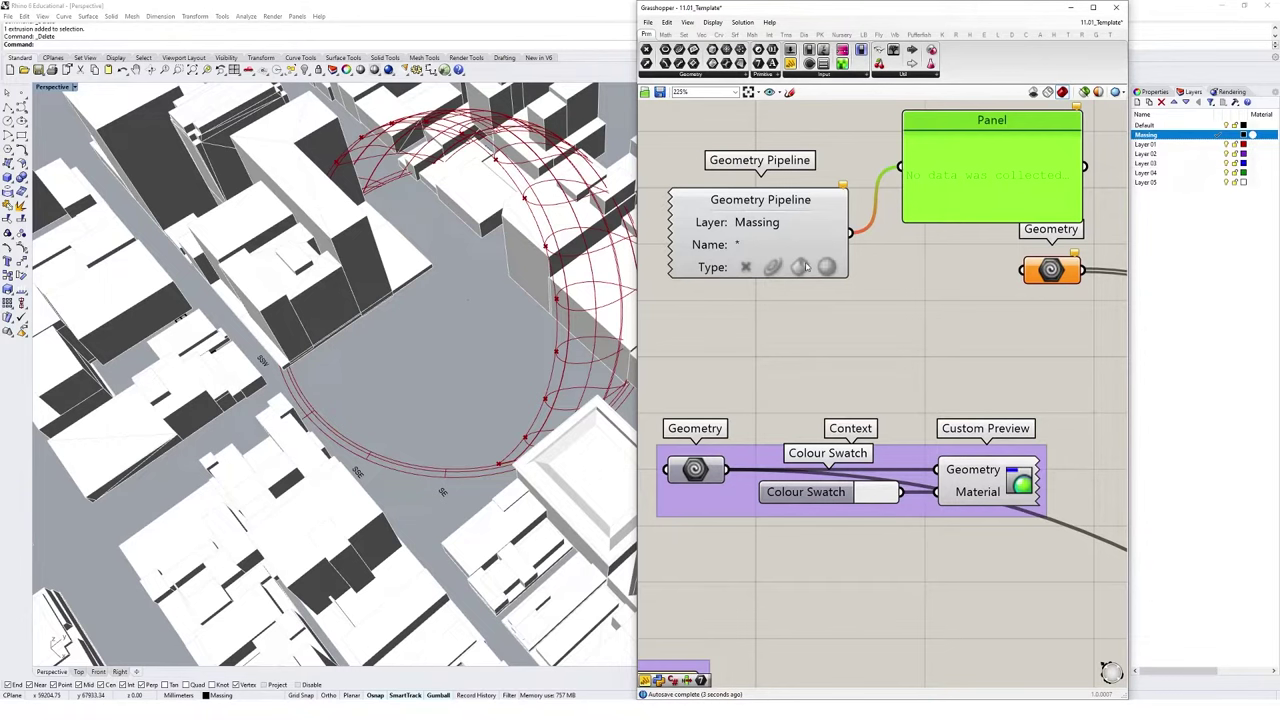
double_click(800, 268)
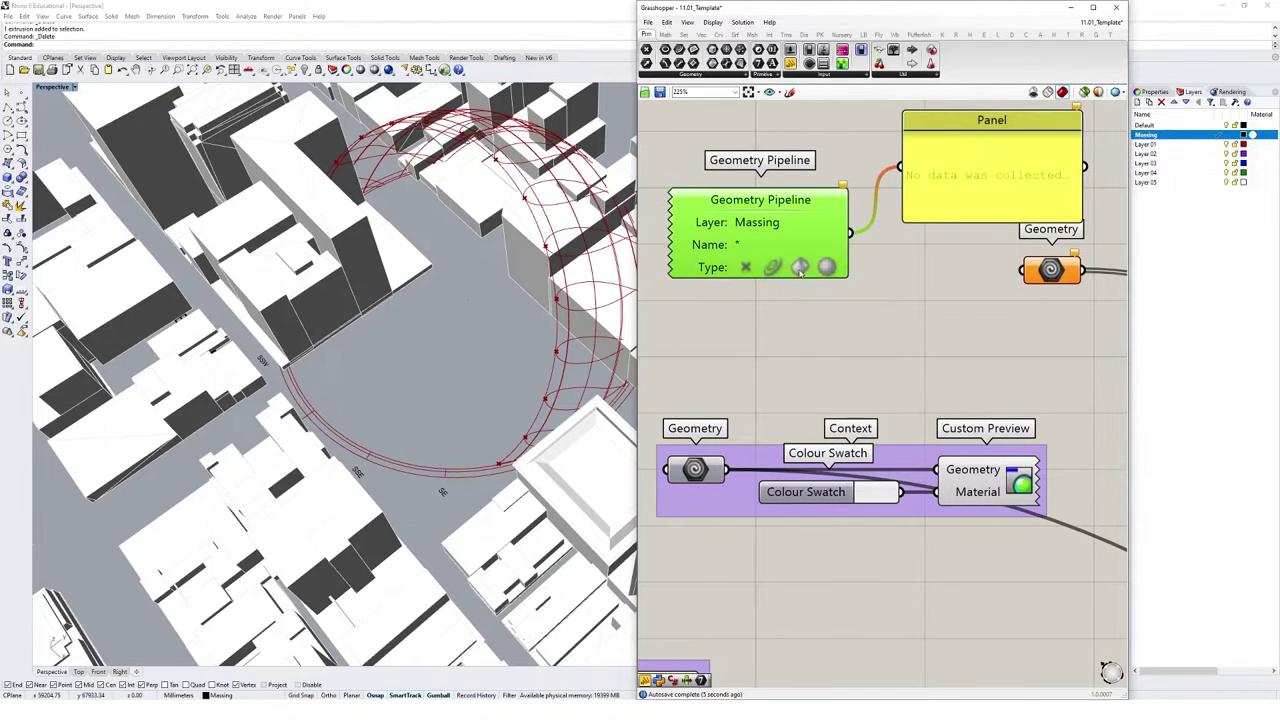
Draw a box on the empty site in the Rhino model, on the Massing layer
right_drag(574, 373, 572, 381)
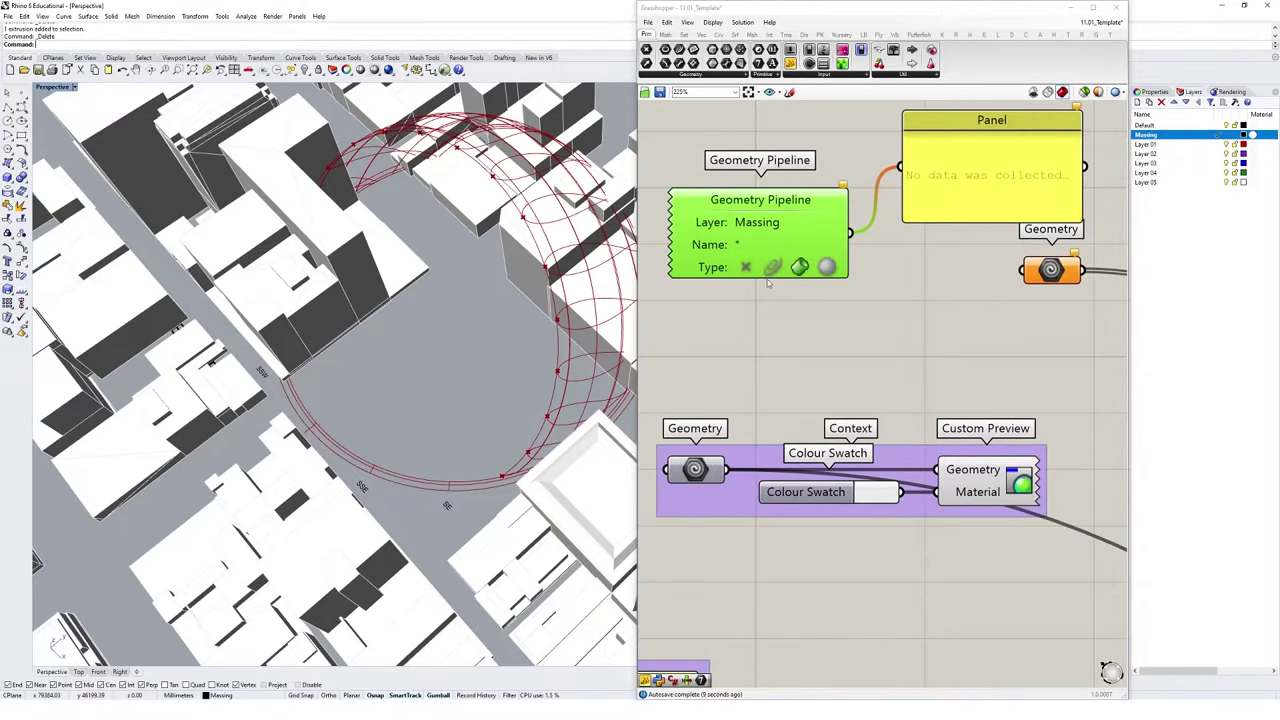
right_drag(601, 342, 460, 433)
key(Return)
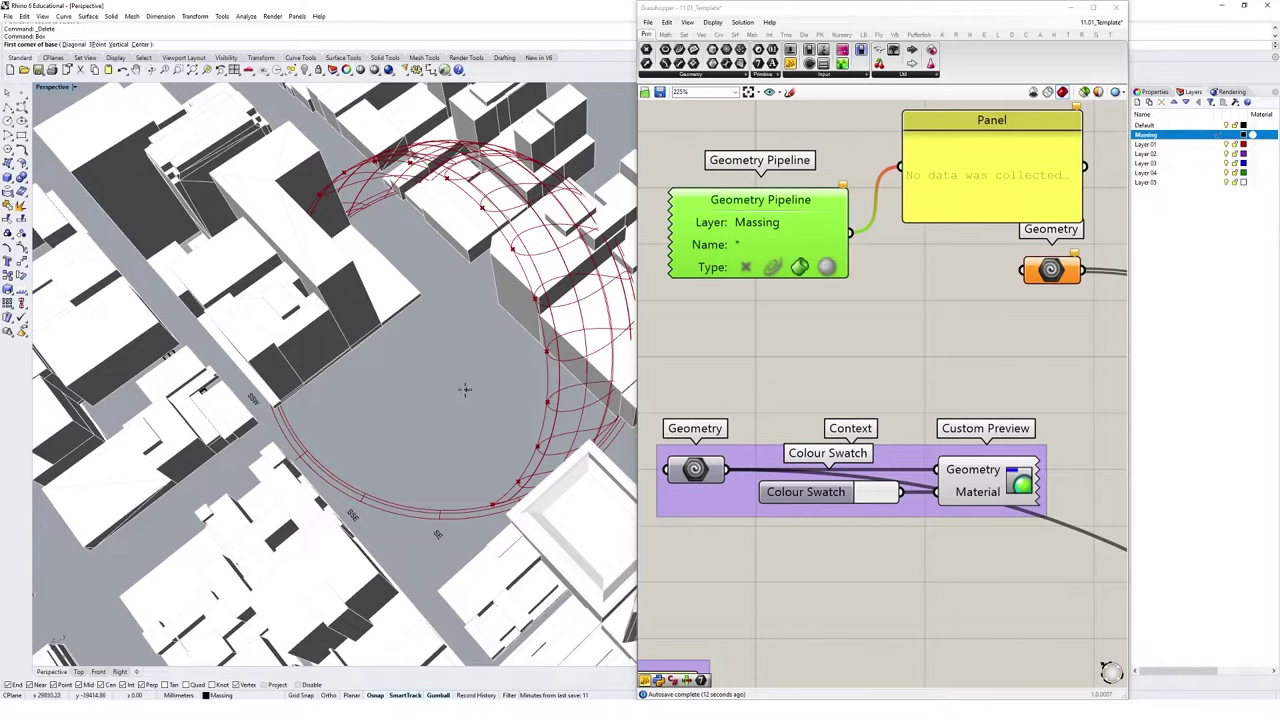
click(445, 367)
click(557, 370)
click(443, 322)
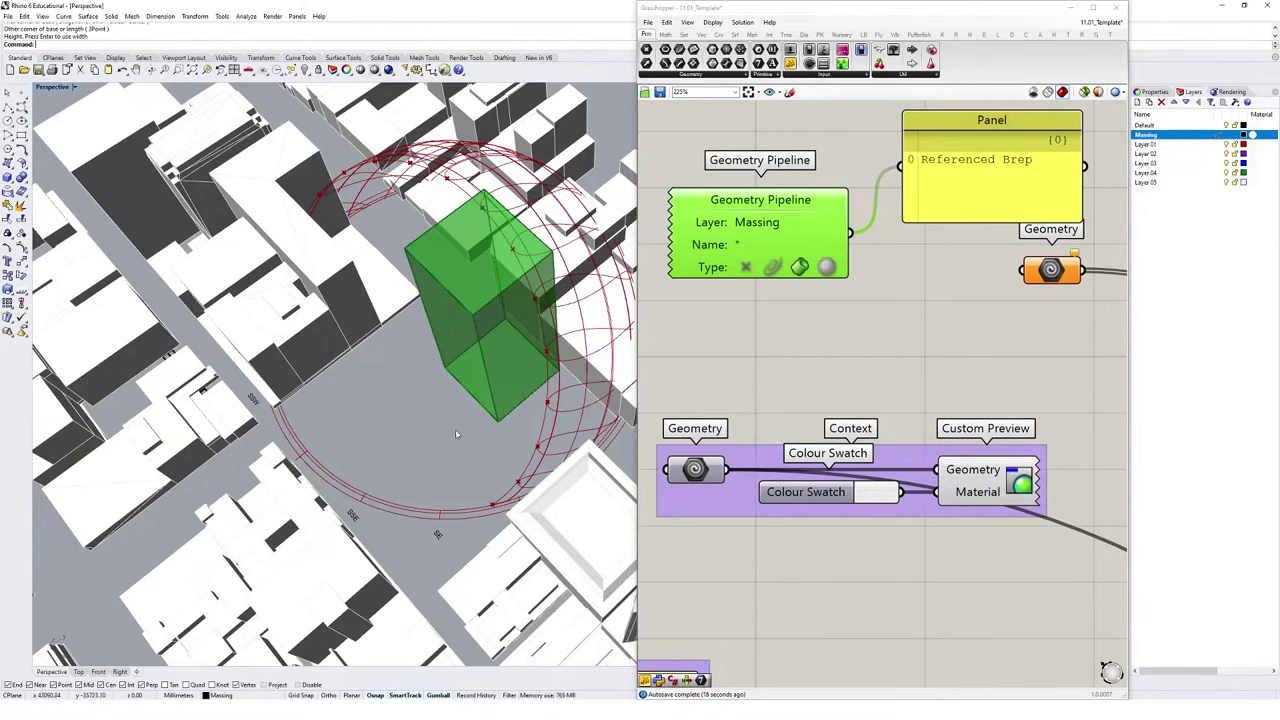
Copy the box once to a spot beside it on the site
click(498, 406)
text(copy)
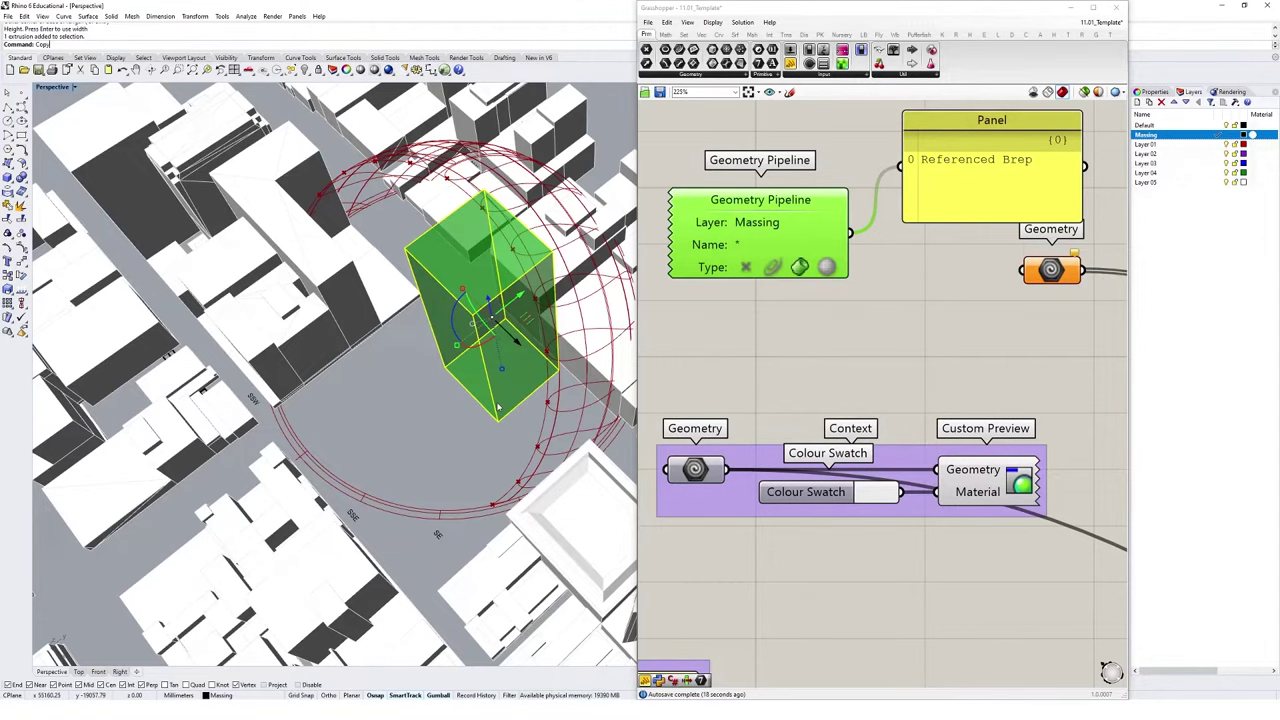
key(Return)
click(561, 430)
click(476, 474)
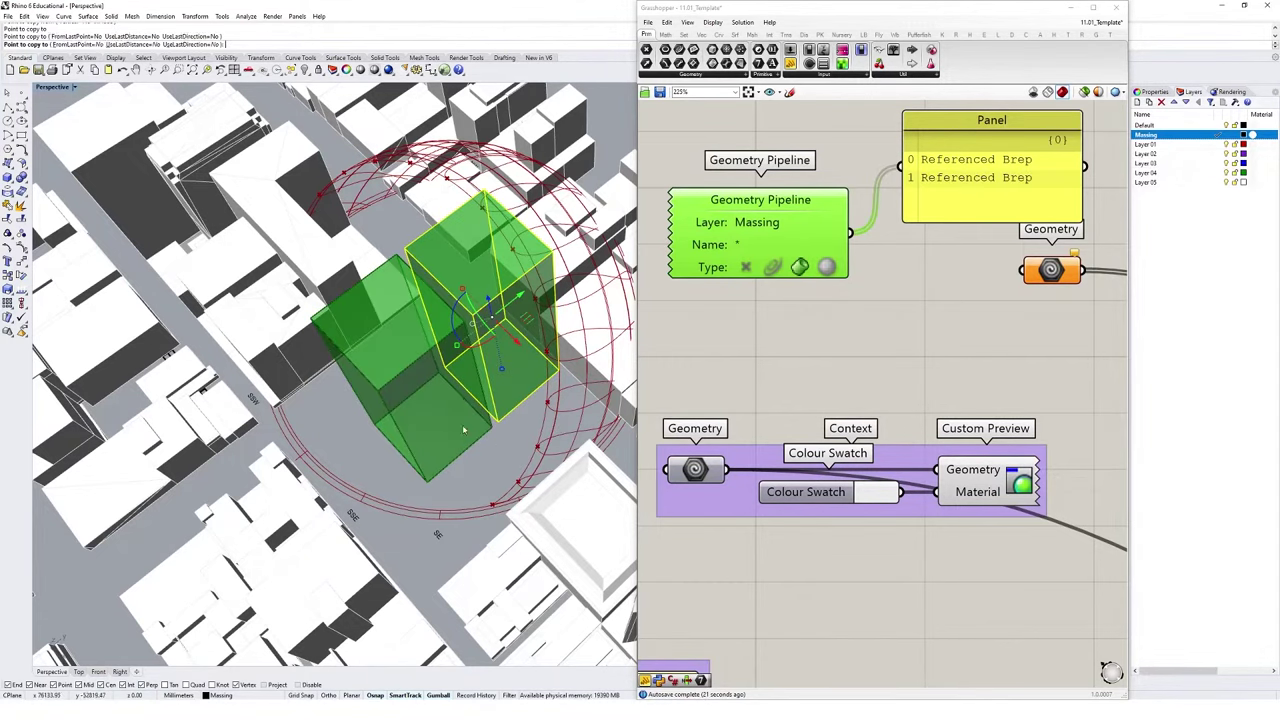
key(Return)
Draw a small sphere in front of the two boxes on the Massing layer
right_drag(488, 462, 491, 459)
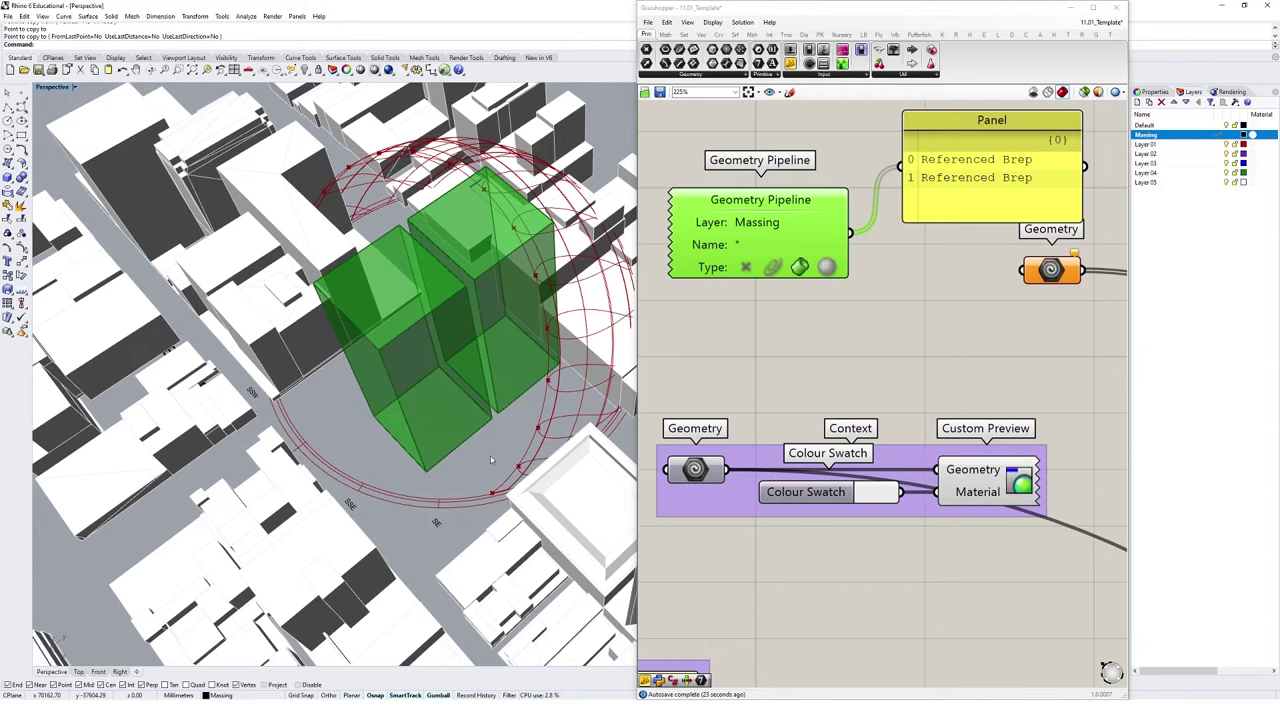
text(Sphere)
key(Return)
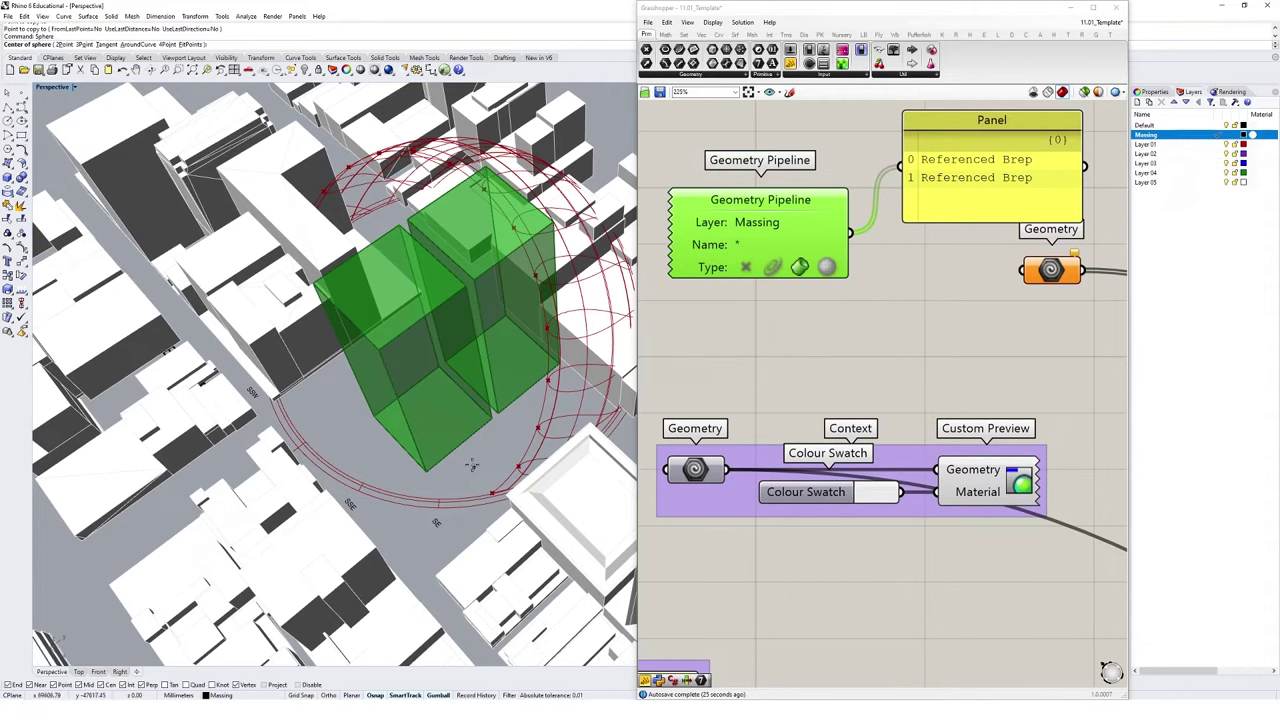
click(470, 462)
click(510, 478)
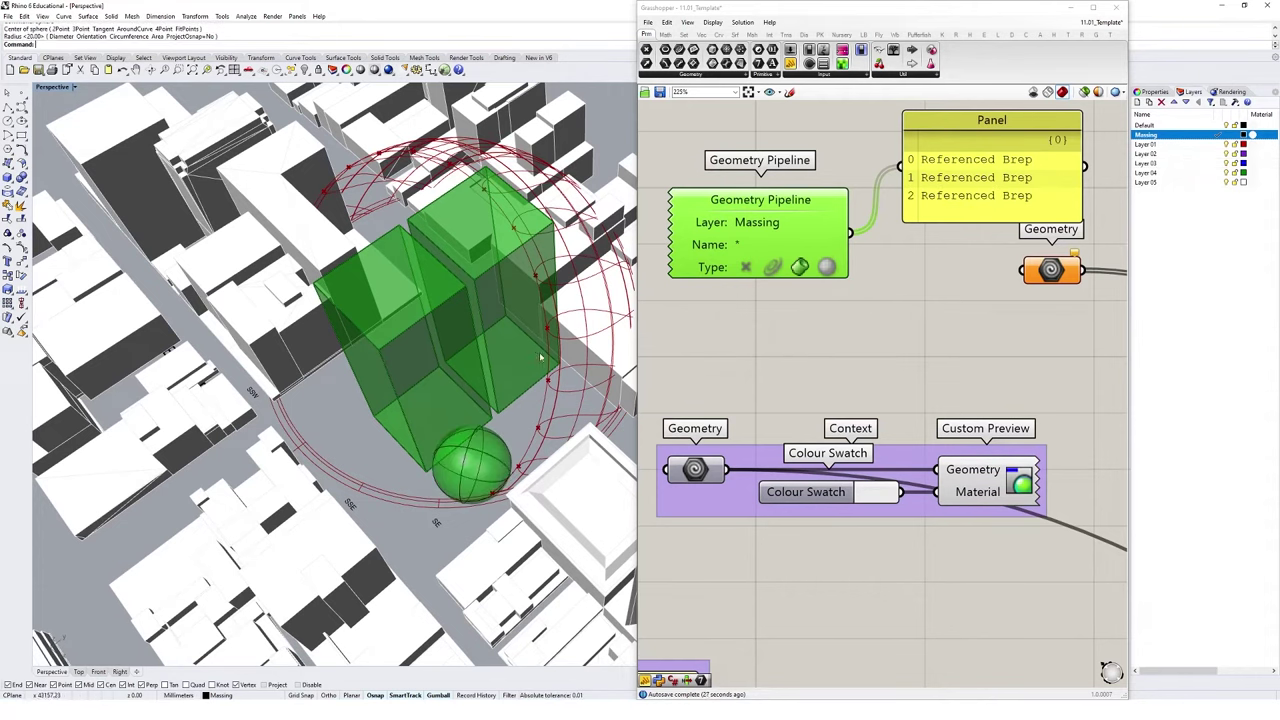
Delete the sphere and both boxes from the Rhino model
click(490, 438)
drag(468, 441, 515, 360)
drag(496, 470, 444, 346)
key(Delete)
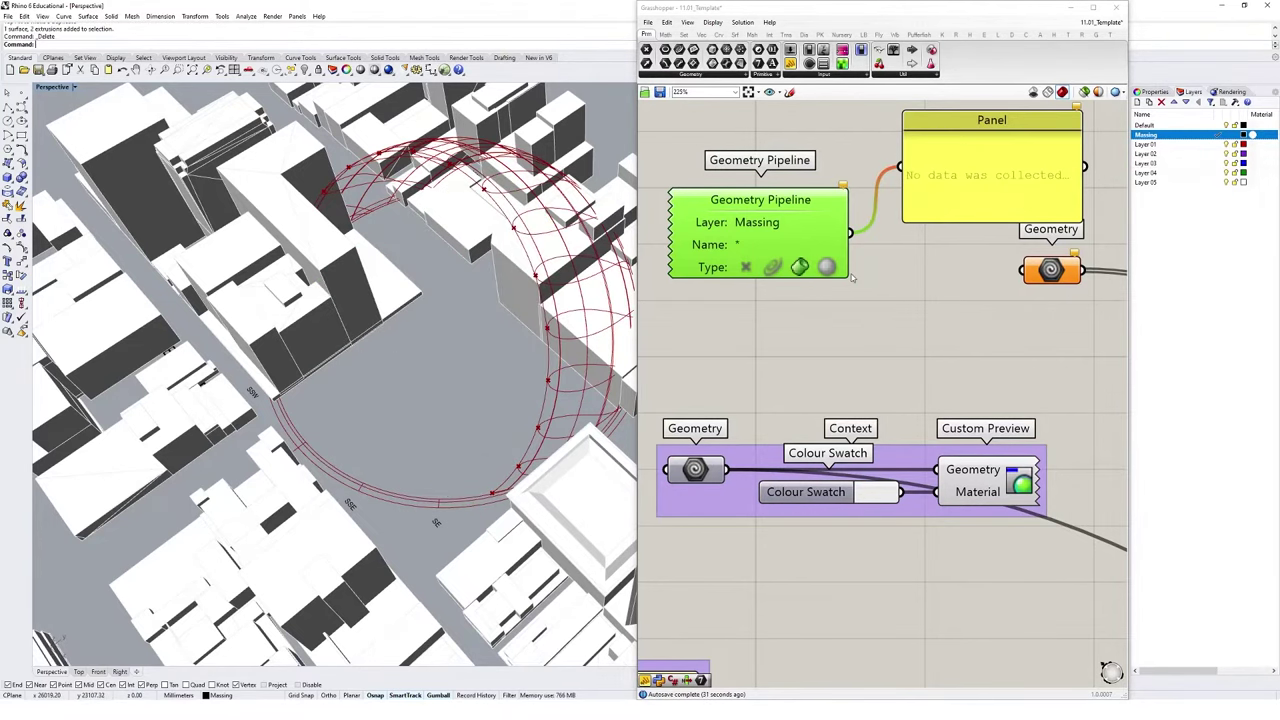
Delete the panel, connect the Geometry Pipeline to the analysed Geometry parameter, and move the pipeline closer to it
click(985, 208)
key(Delete)
drag(850, 234, 1022, 279)
drag(824, 231, 912, 269)
Draw a rectangular ground plane covering the empty city site on the Massing layer
scroll(904, 233, down, 3)
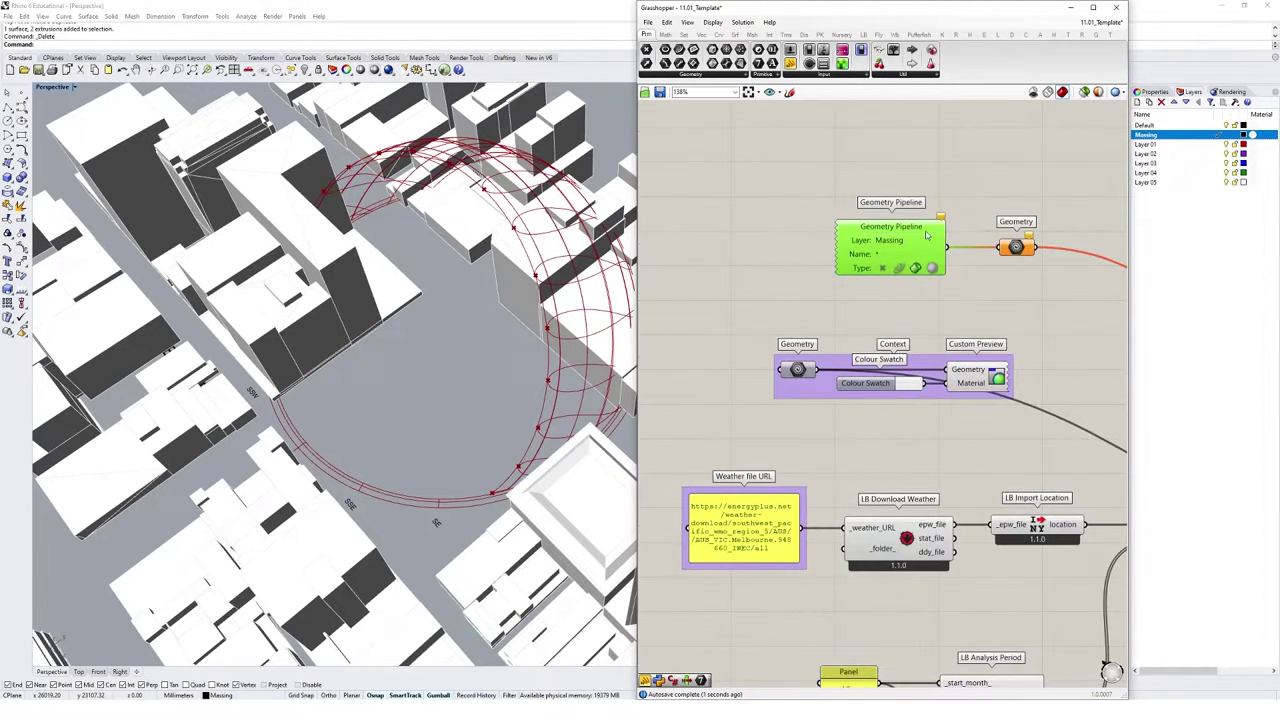
right_drag(986, 260, 818, 229)
scroll(818, 228, down, 2)
right_drag(969, 424, 780, 363)
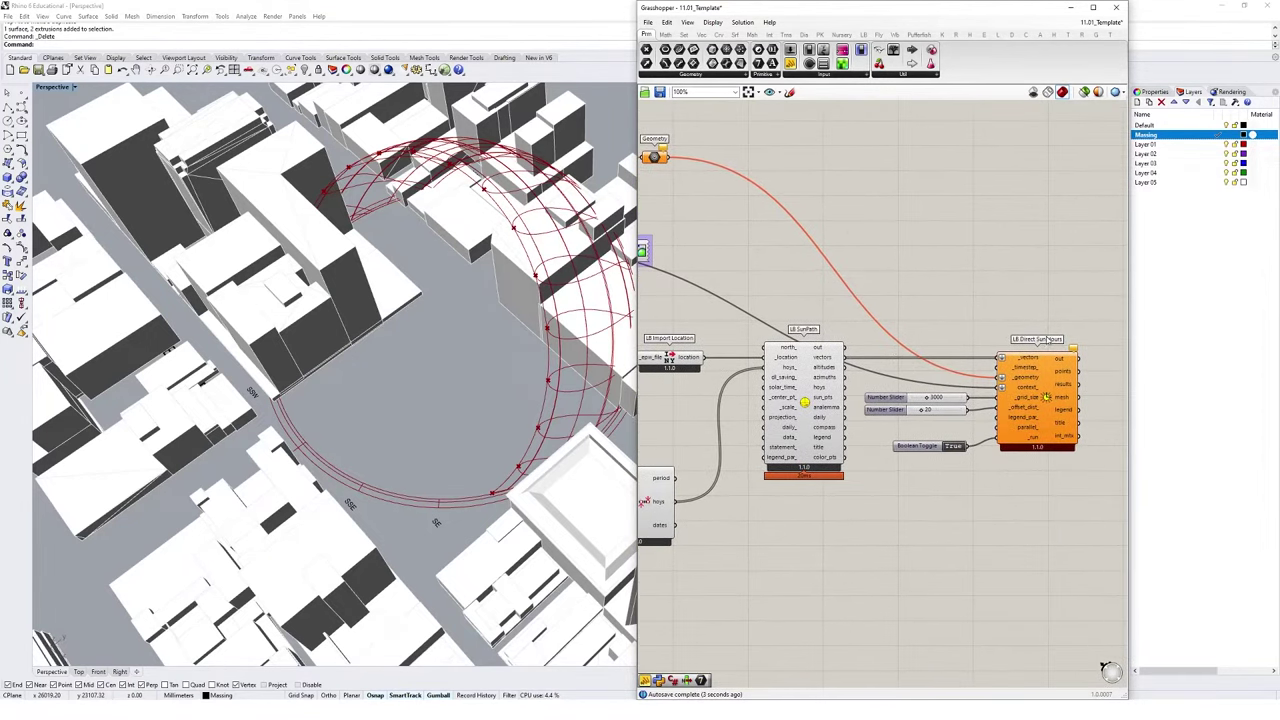
scroll(503, 396, up, 2)
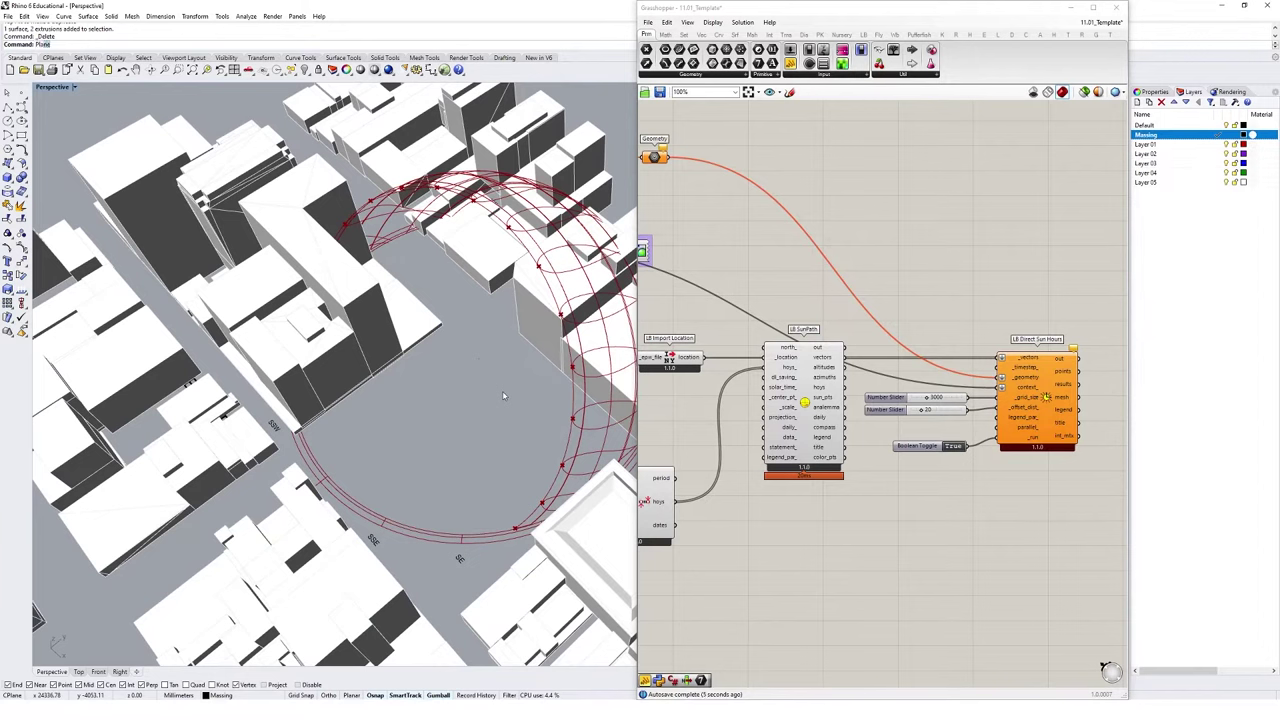
text(e)
key(Return)
click(437, 605)
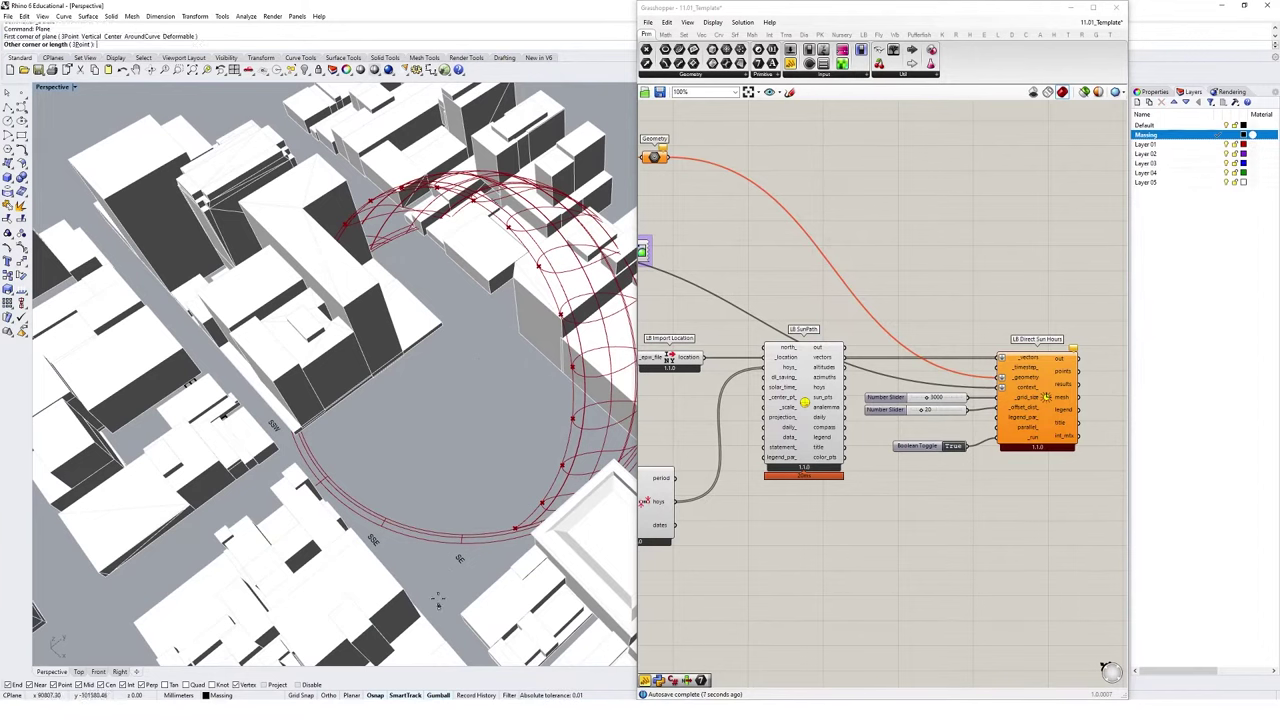
click(502, 352)
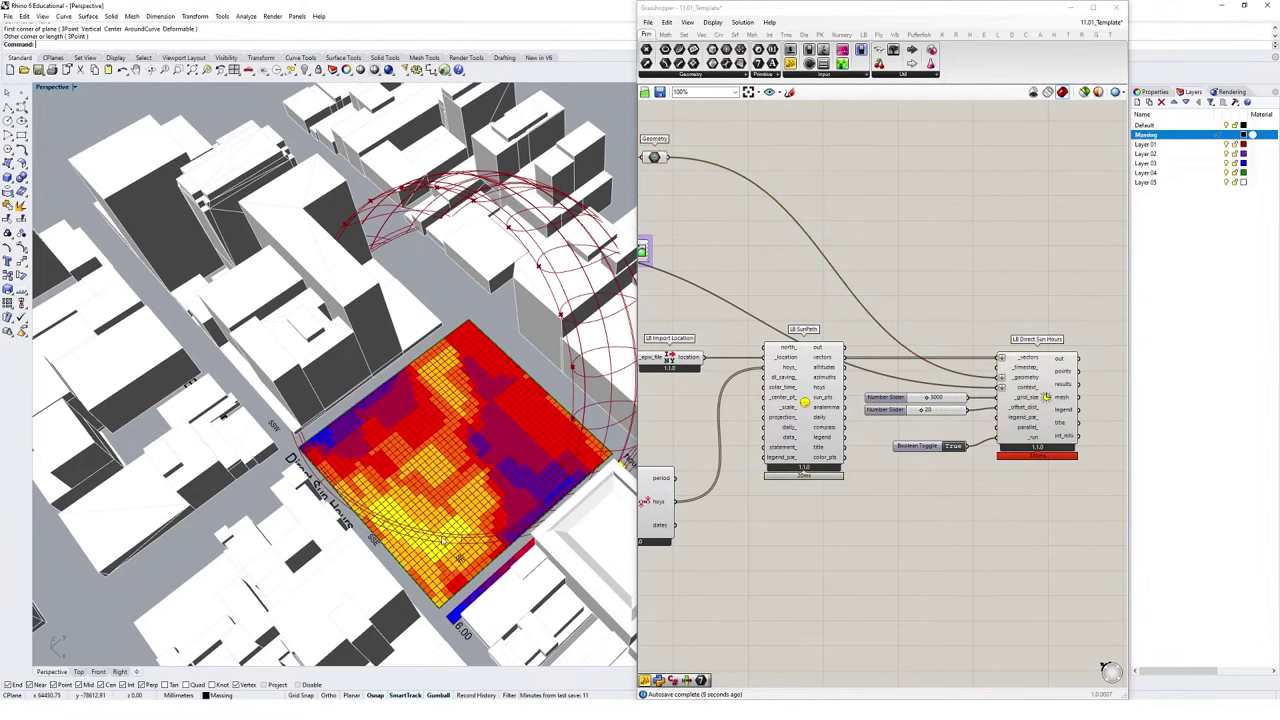
Draw a tall box tower on the back part of the ground plane
right_drag(443, 540, 520, 443)
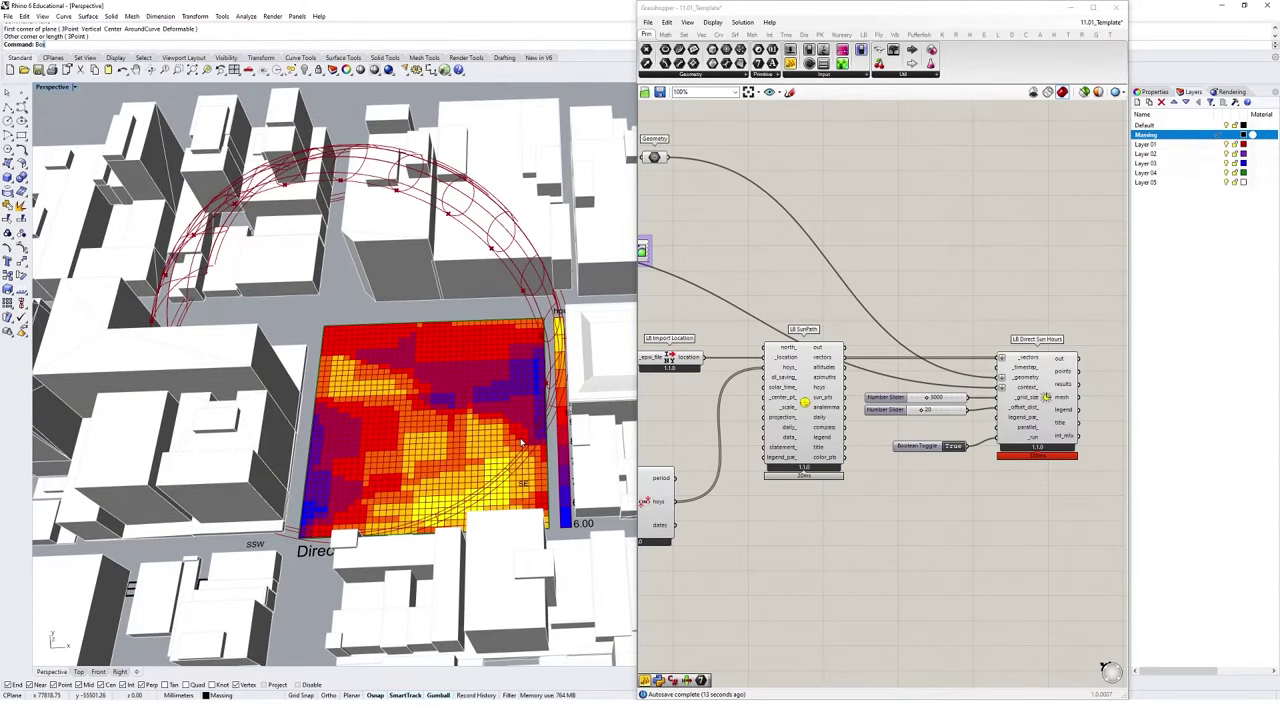
text(x)
key(Return)
click(402, 343)
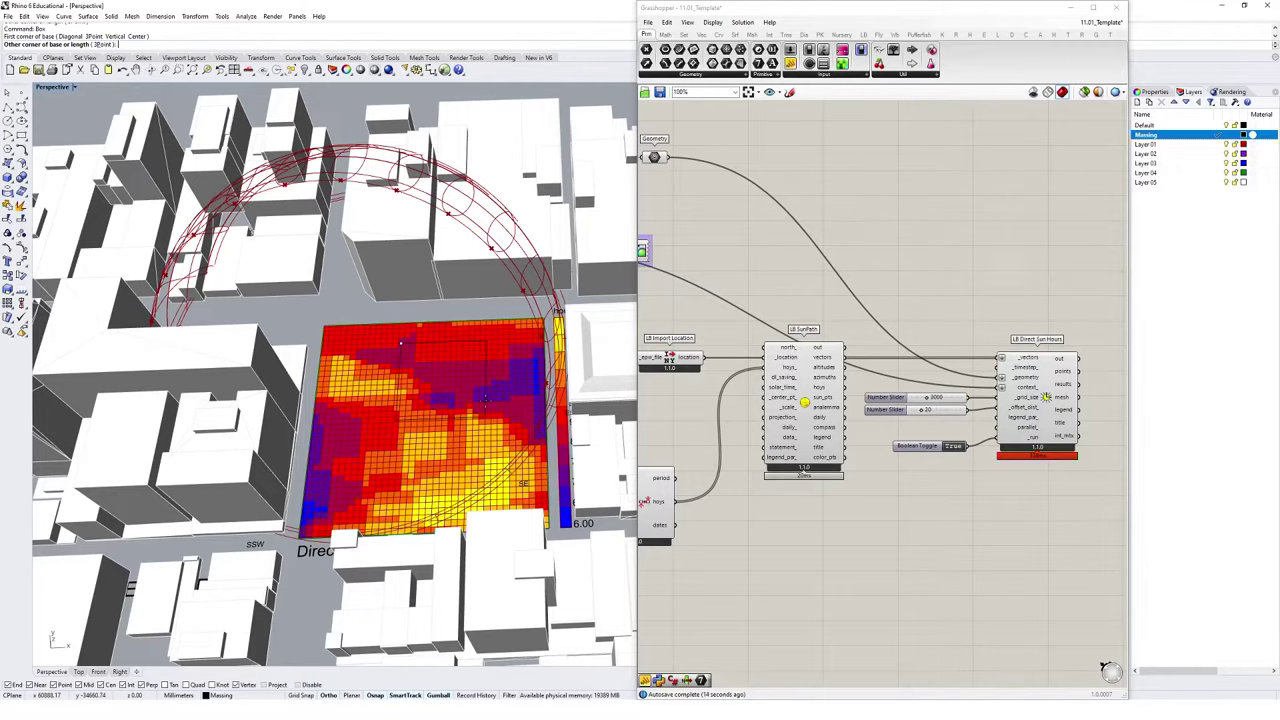
click(486, 414)
click(503, 331)
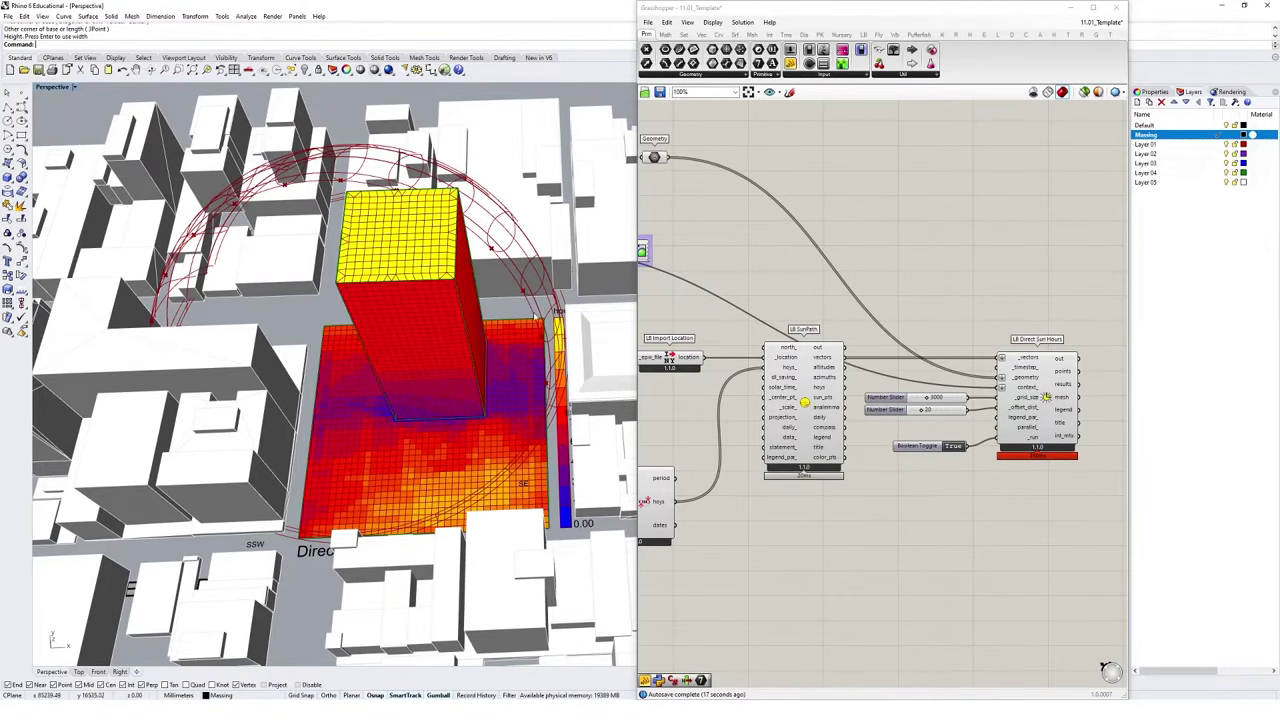
Select one top edge of the tower and lower it to slope the roof
right_drag(503, 331, 470, 350)
right_drag(482, 259, 500, 321)
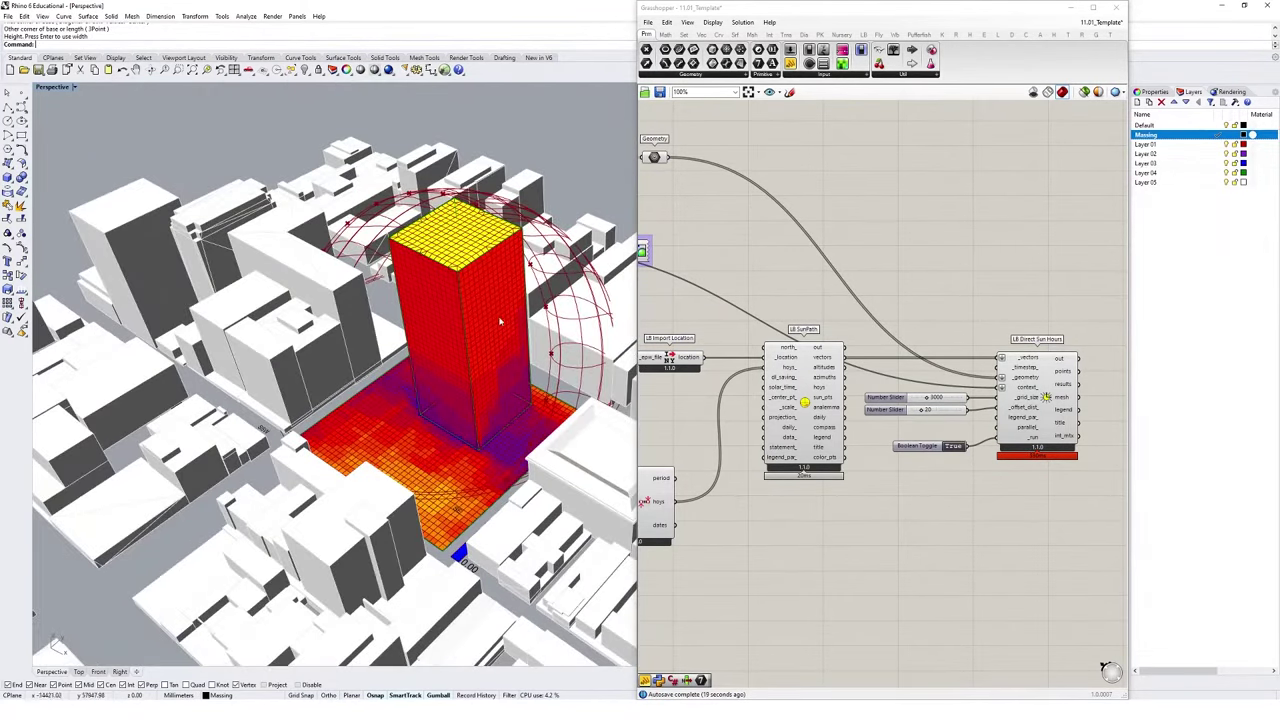
scroll(432, 257, up, 5)
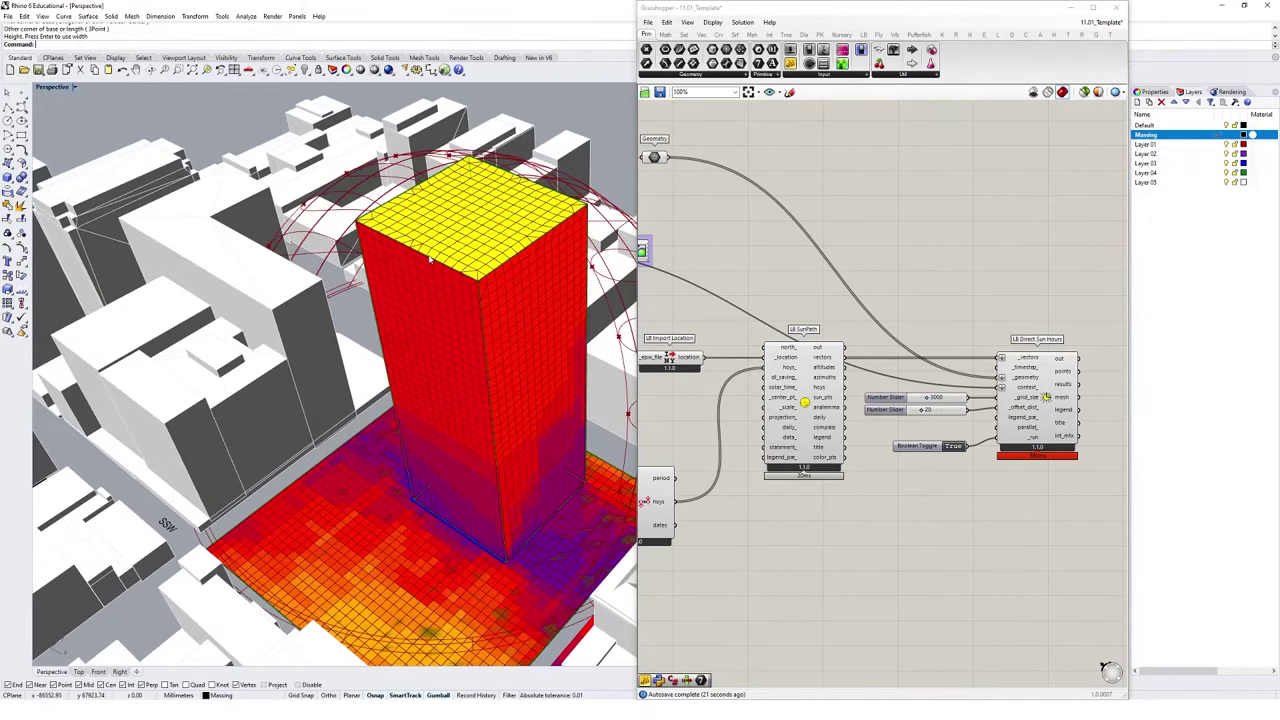
ctrl+shift+click(432, 258)
click(462, 281)
drag(410, 232, 418, 273)
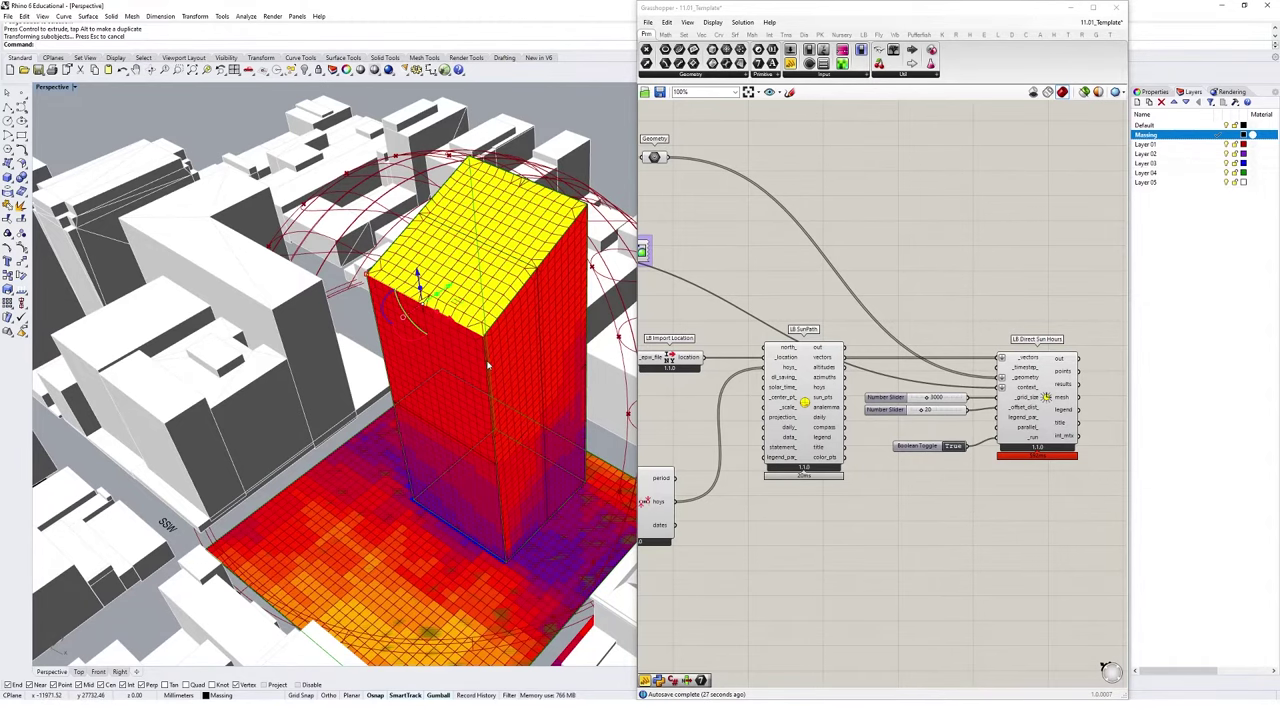
Move the lowered roof edge outward beyond the tower's base and lower it further
right_drag(534, 343, 514, 350)
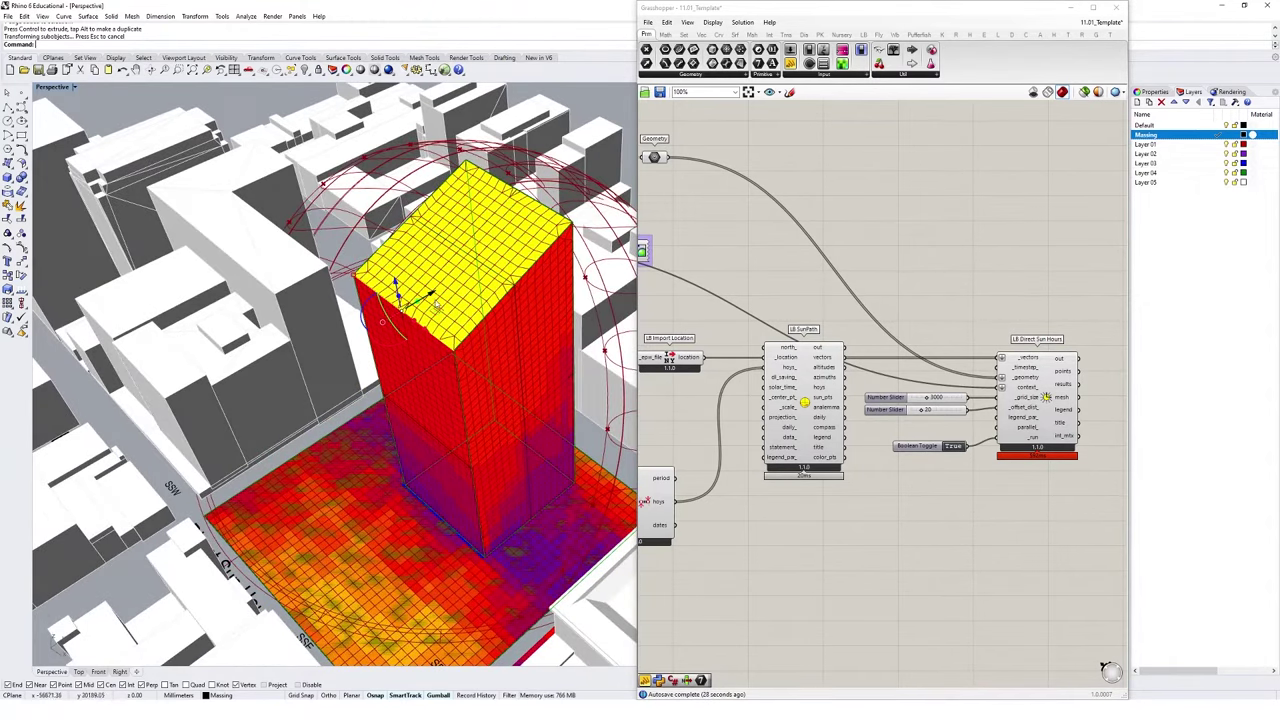
drag(431, 294, 402, 312)
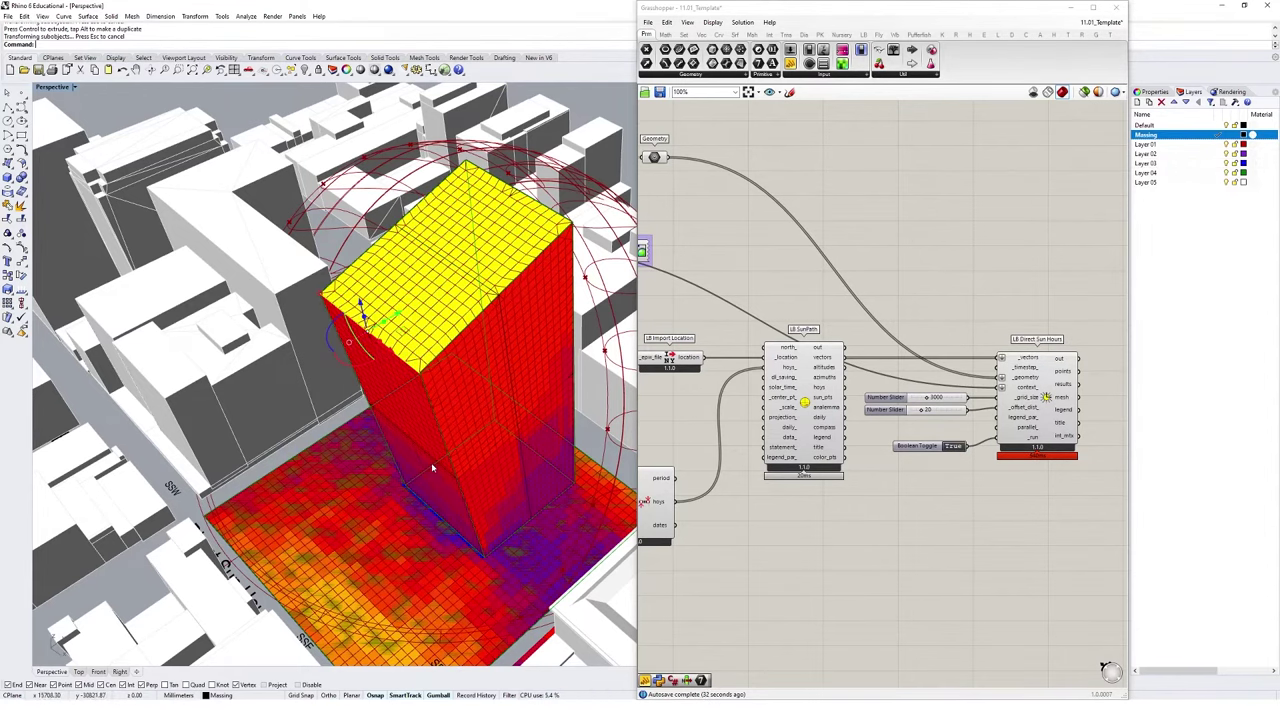
right_drag(431, 466, 464, 402)
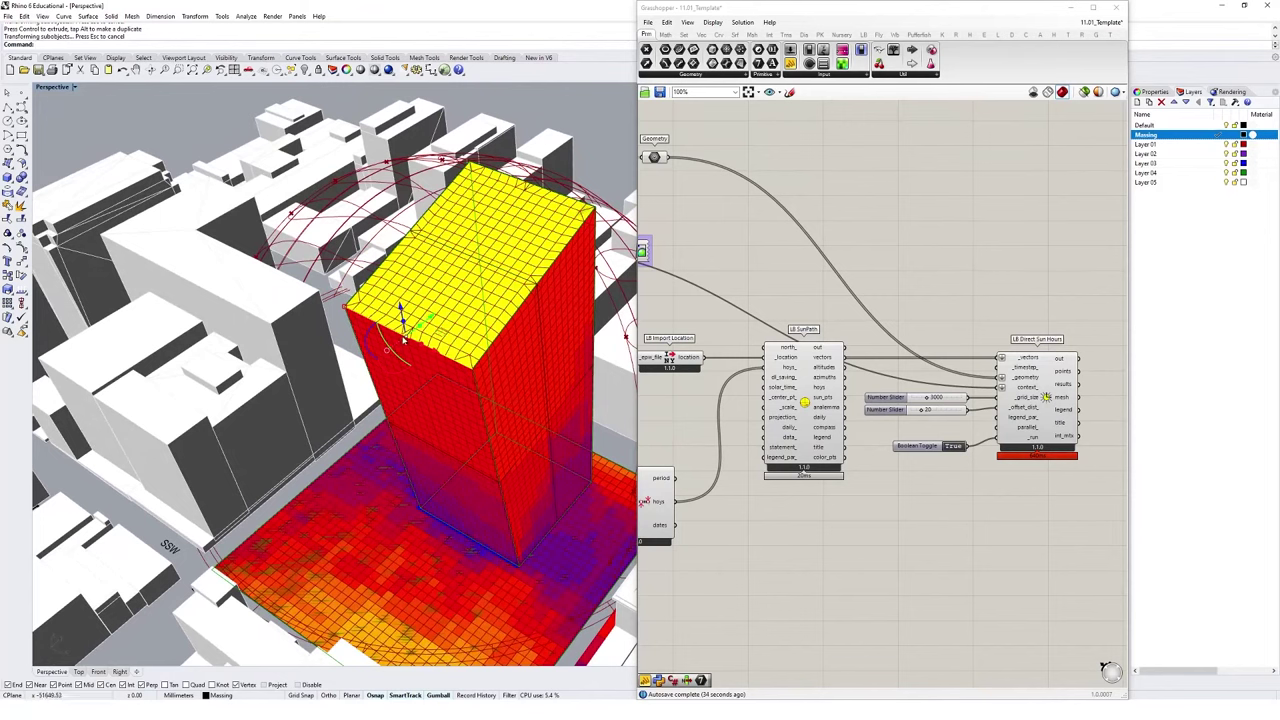
drag(400, 308, 398, 349)
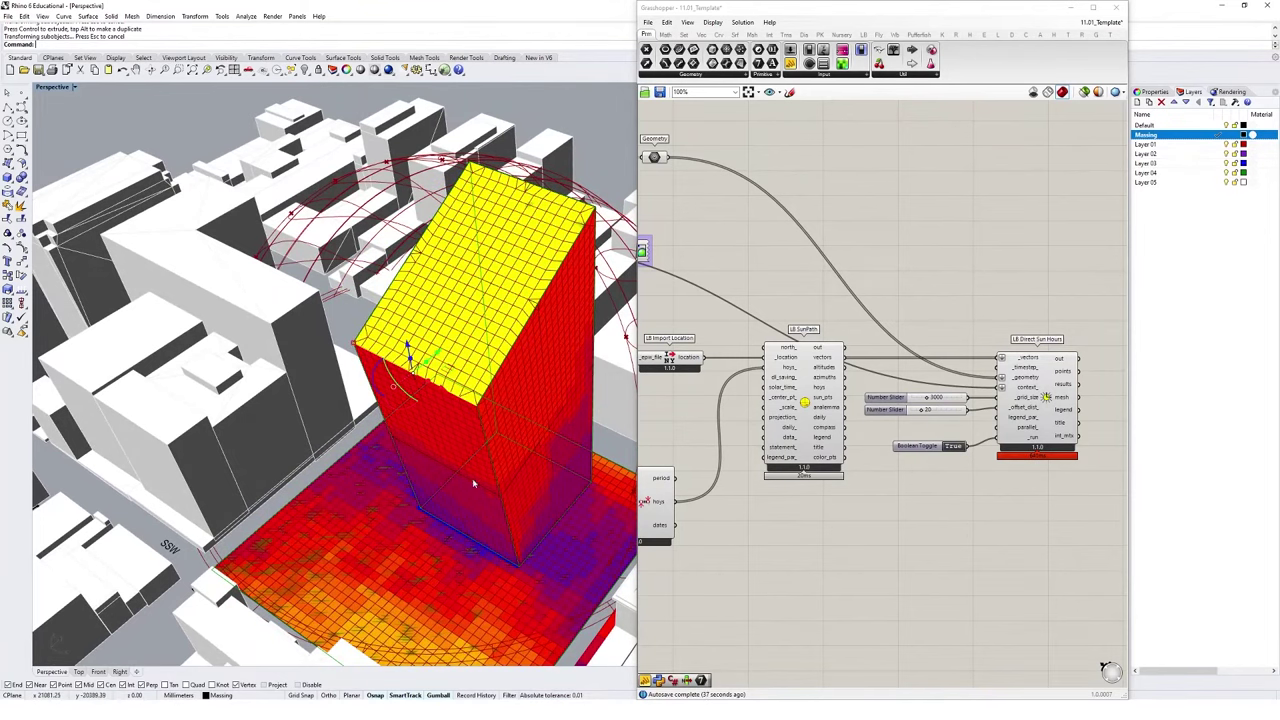
Draw a second, taller box tower on the ground plane, starting from a base corner of the sloped tower
right_drag(472, 478, 477, 259)
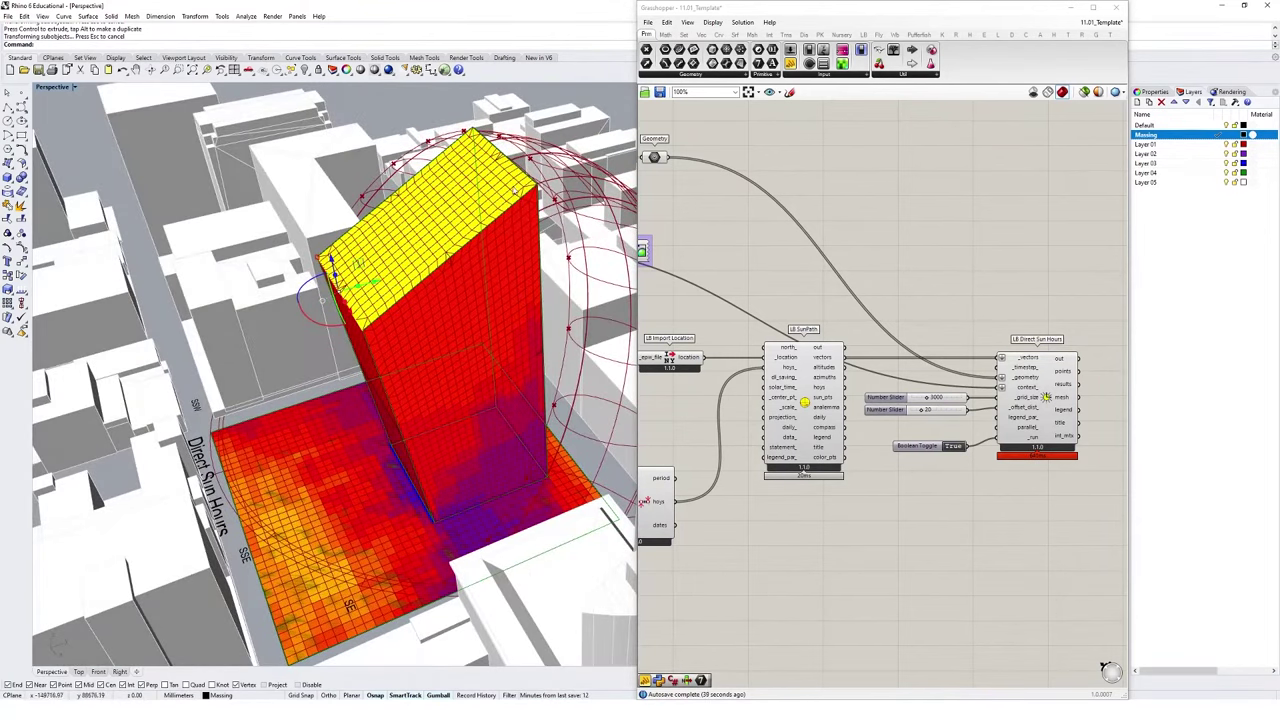
right_drag(519, 365, 521, 391)
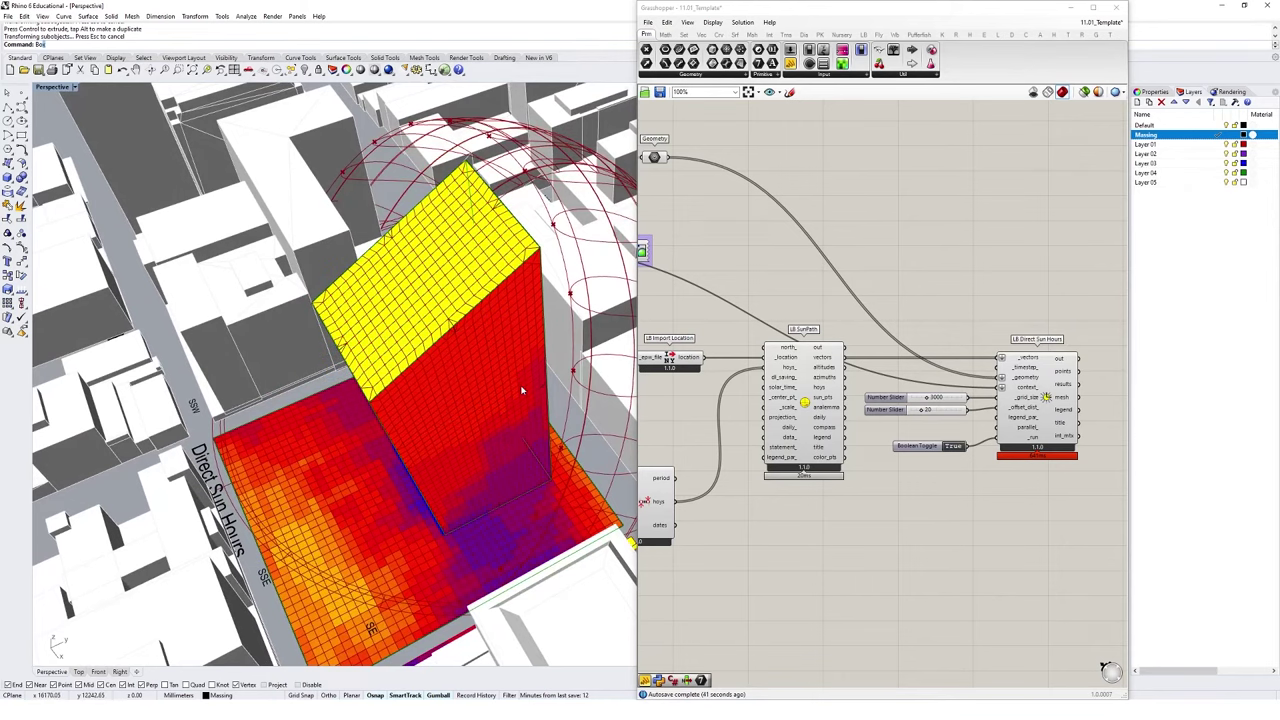
text(x)
key(Return)
click(445, 535)
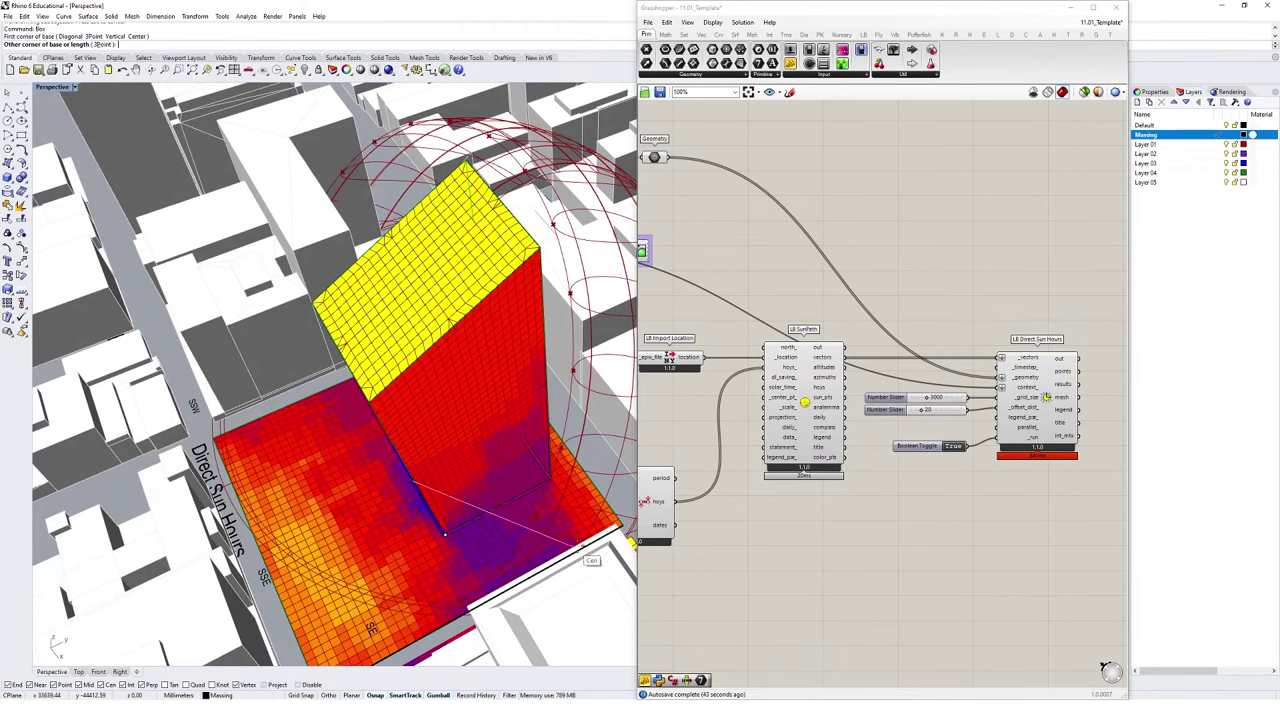
click(575, 478)
scroll(570, 480, down, 3)
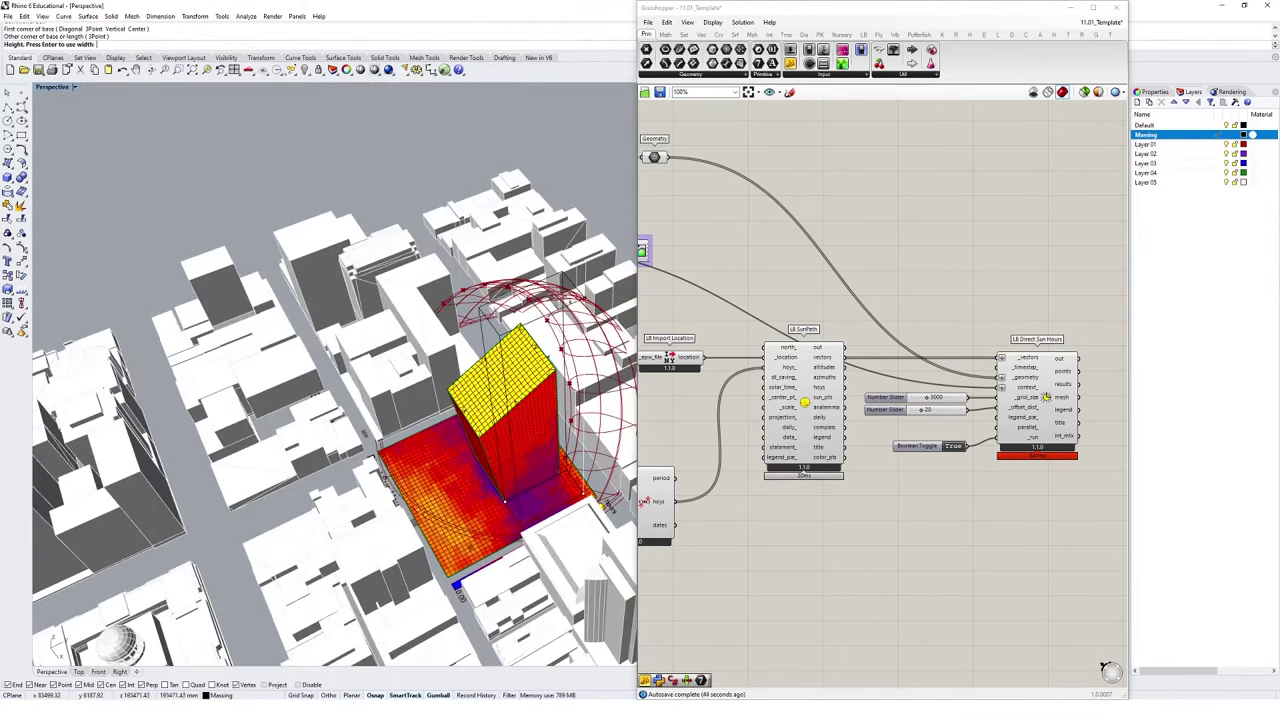
click(428, 430)
right_drag(428, 430, 497, 446)
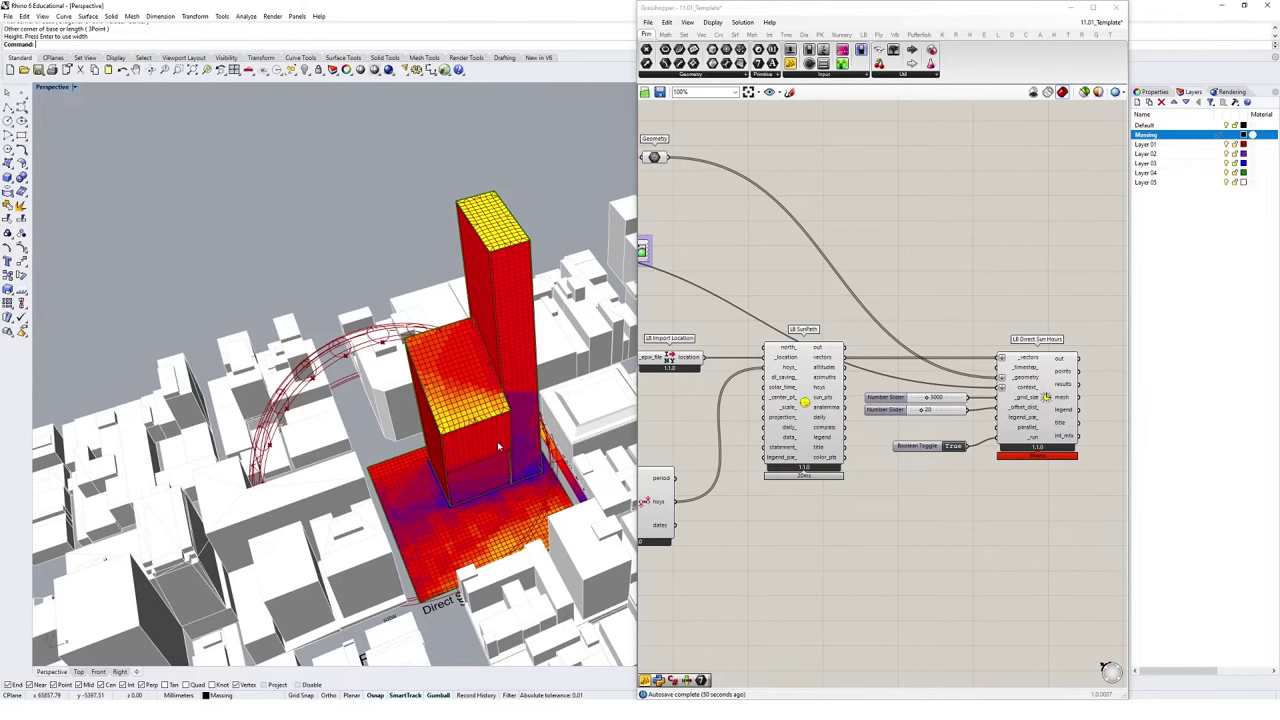
right_drag(640, 172, 754, 182)
click(769, 209)
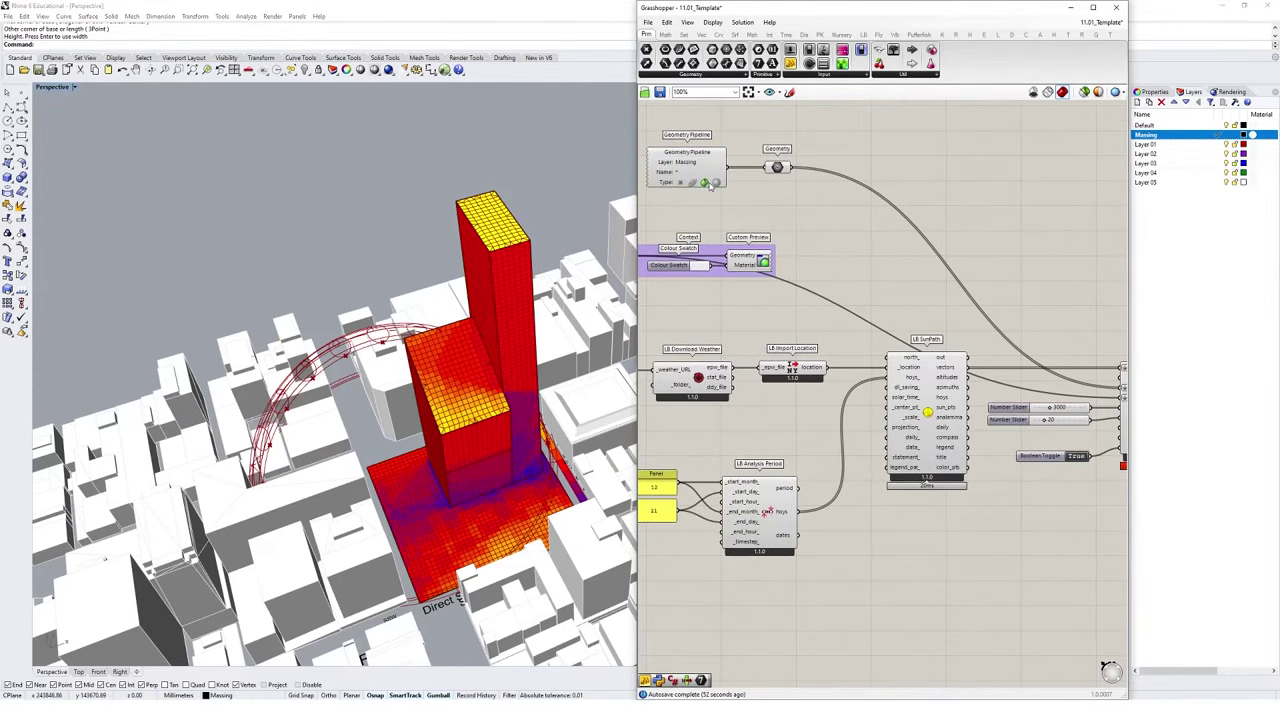
click(1151, 138)
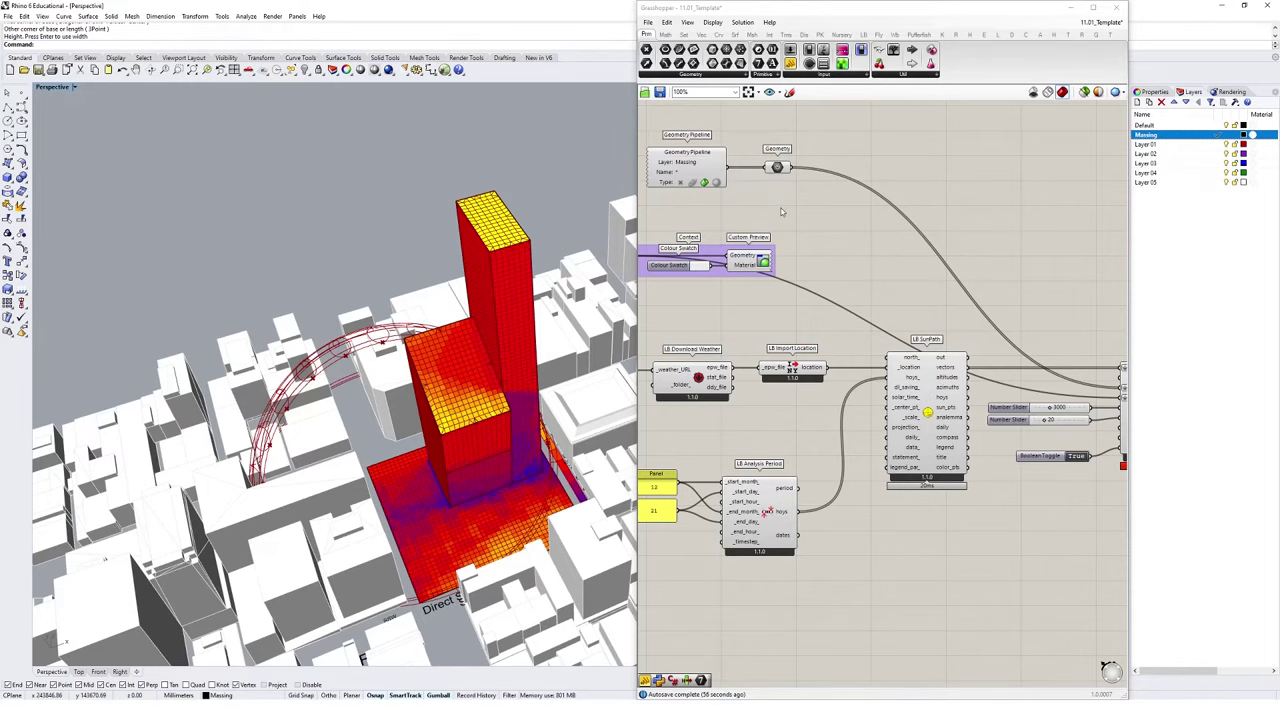
right_drag(580, 470, 529, 308)
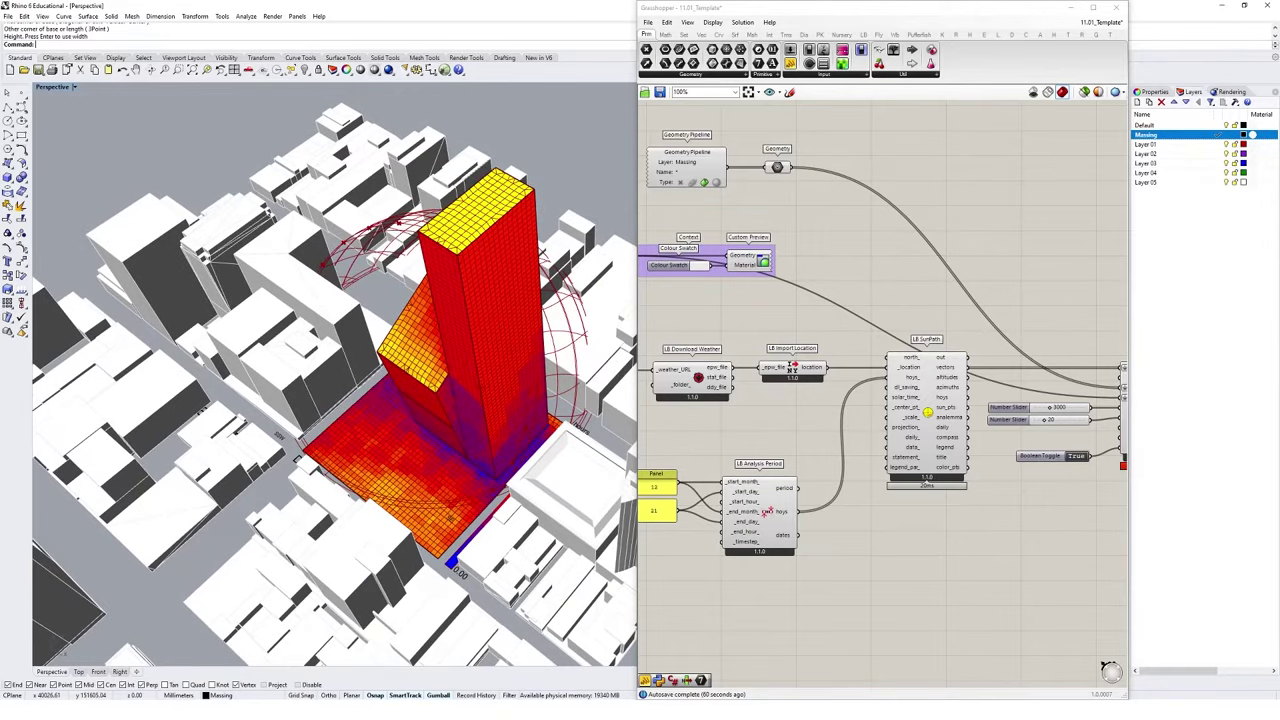
drag(1027, 9, 1279, 80)
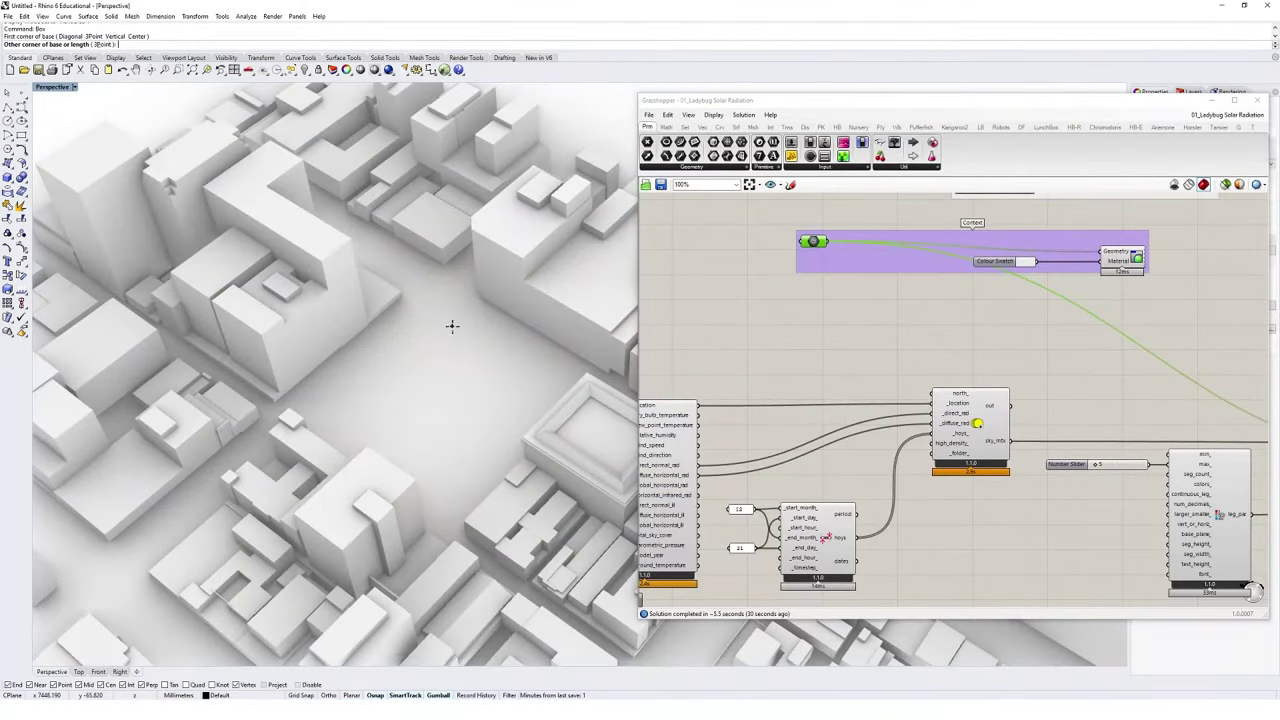
Draw box massing volumes on the open city site for the Ladybug solar radiation analysis, including a further box beside the two towers
click(451, 326)
click(458, 410)
click(520, 217)
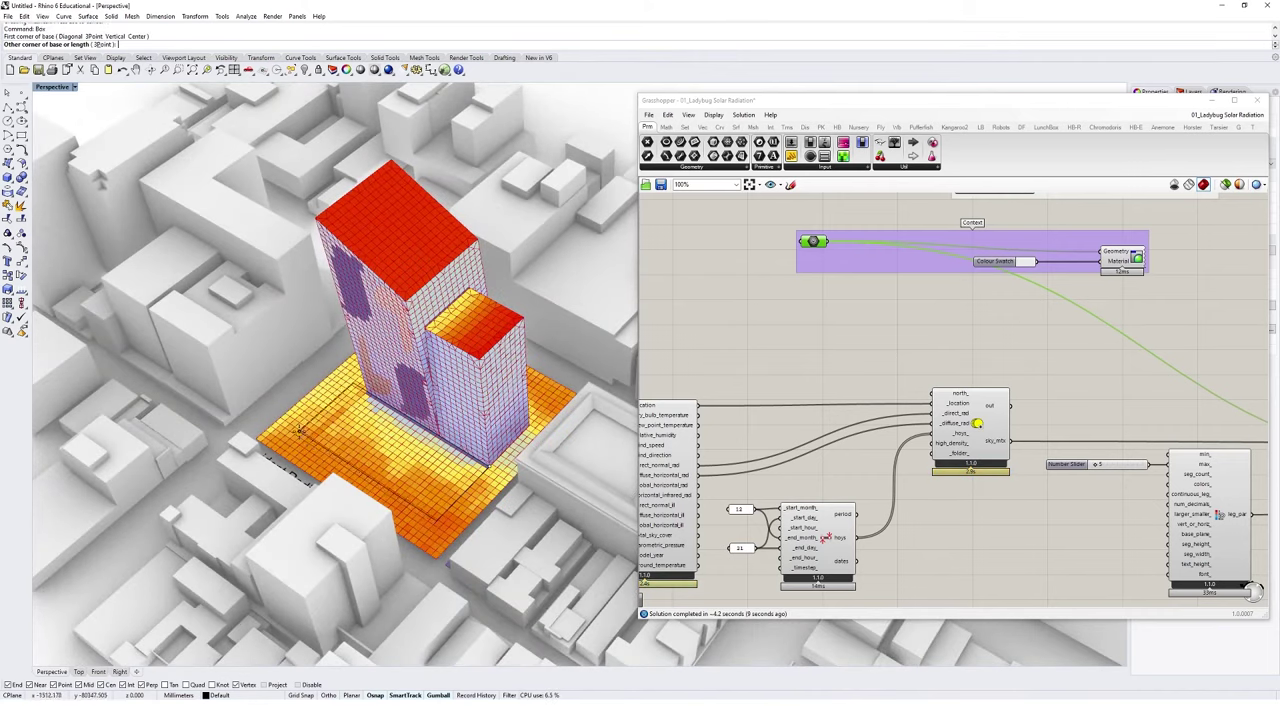
click(255, 383)
click(253, 379)
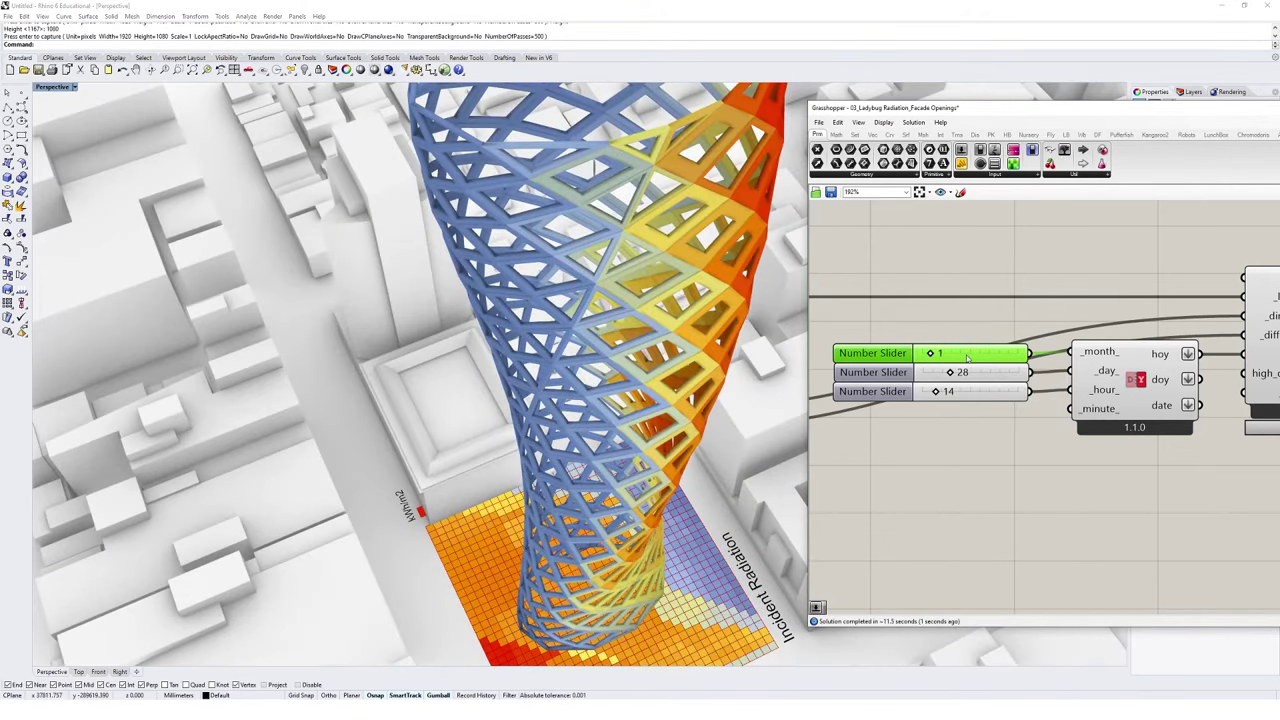
Test the facade's incident radiation in two months by setting the month input to 4 and finally to 6
double_click(962, 353)
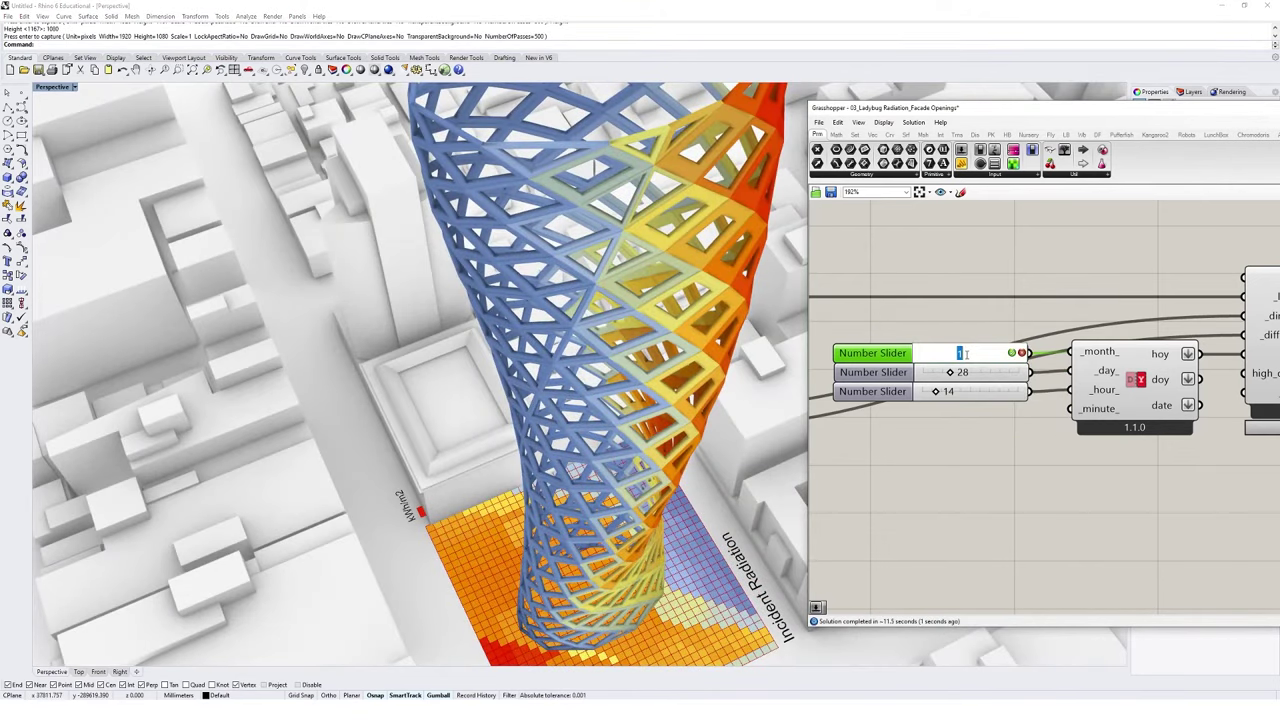
text(4)
key(Return)
double_click(962, 353)
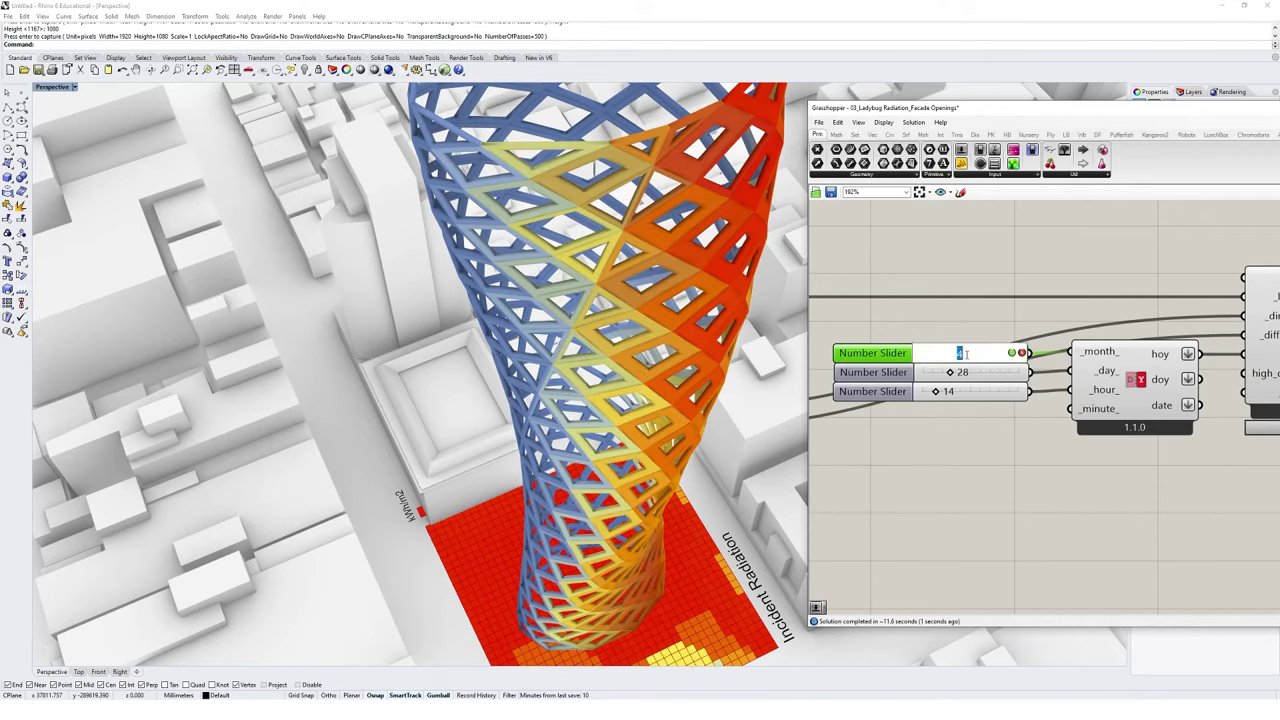
text(6)
key(Return)
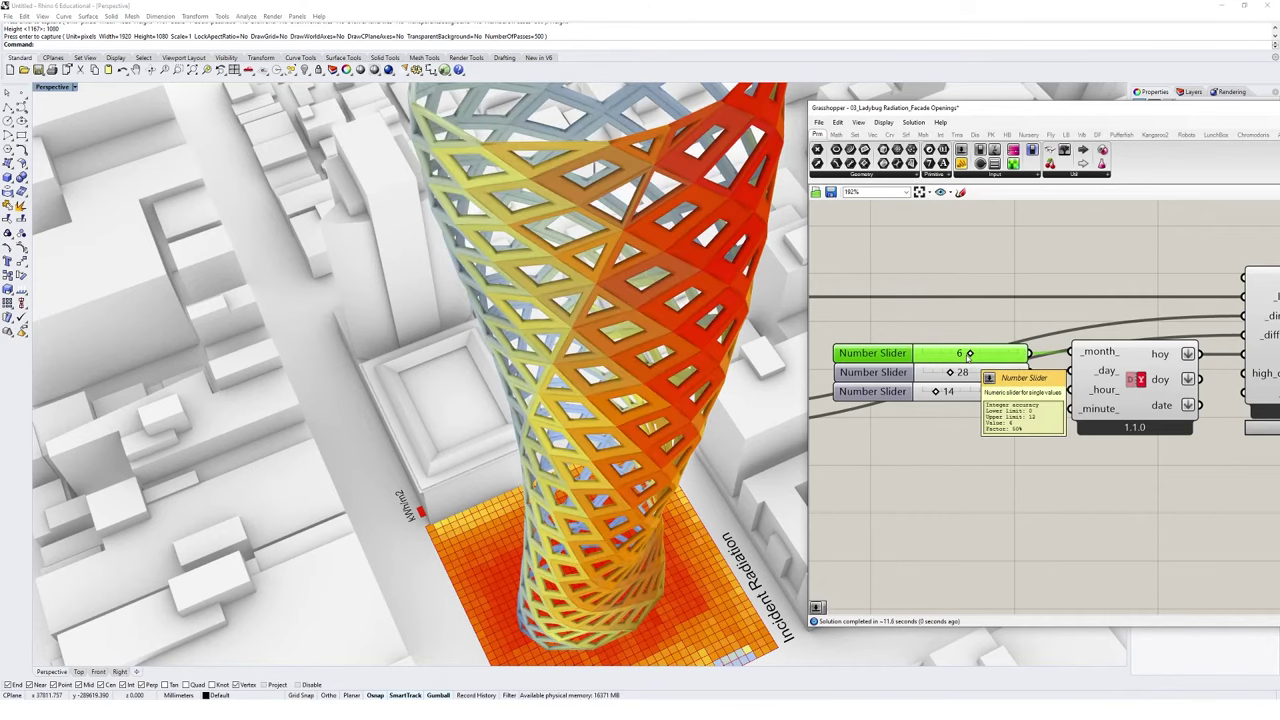